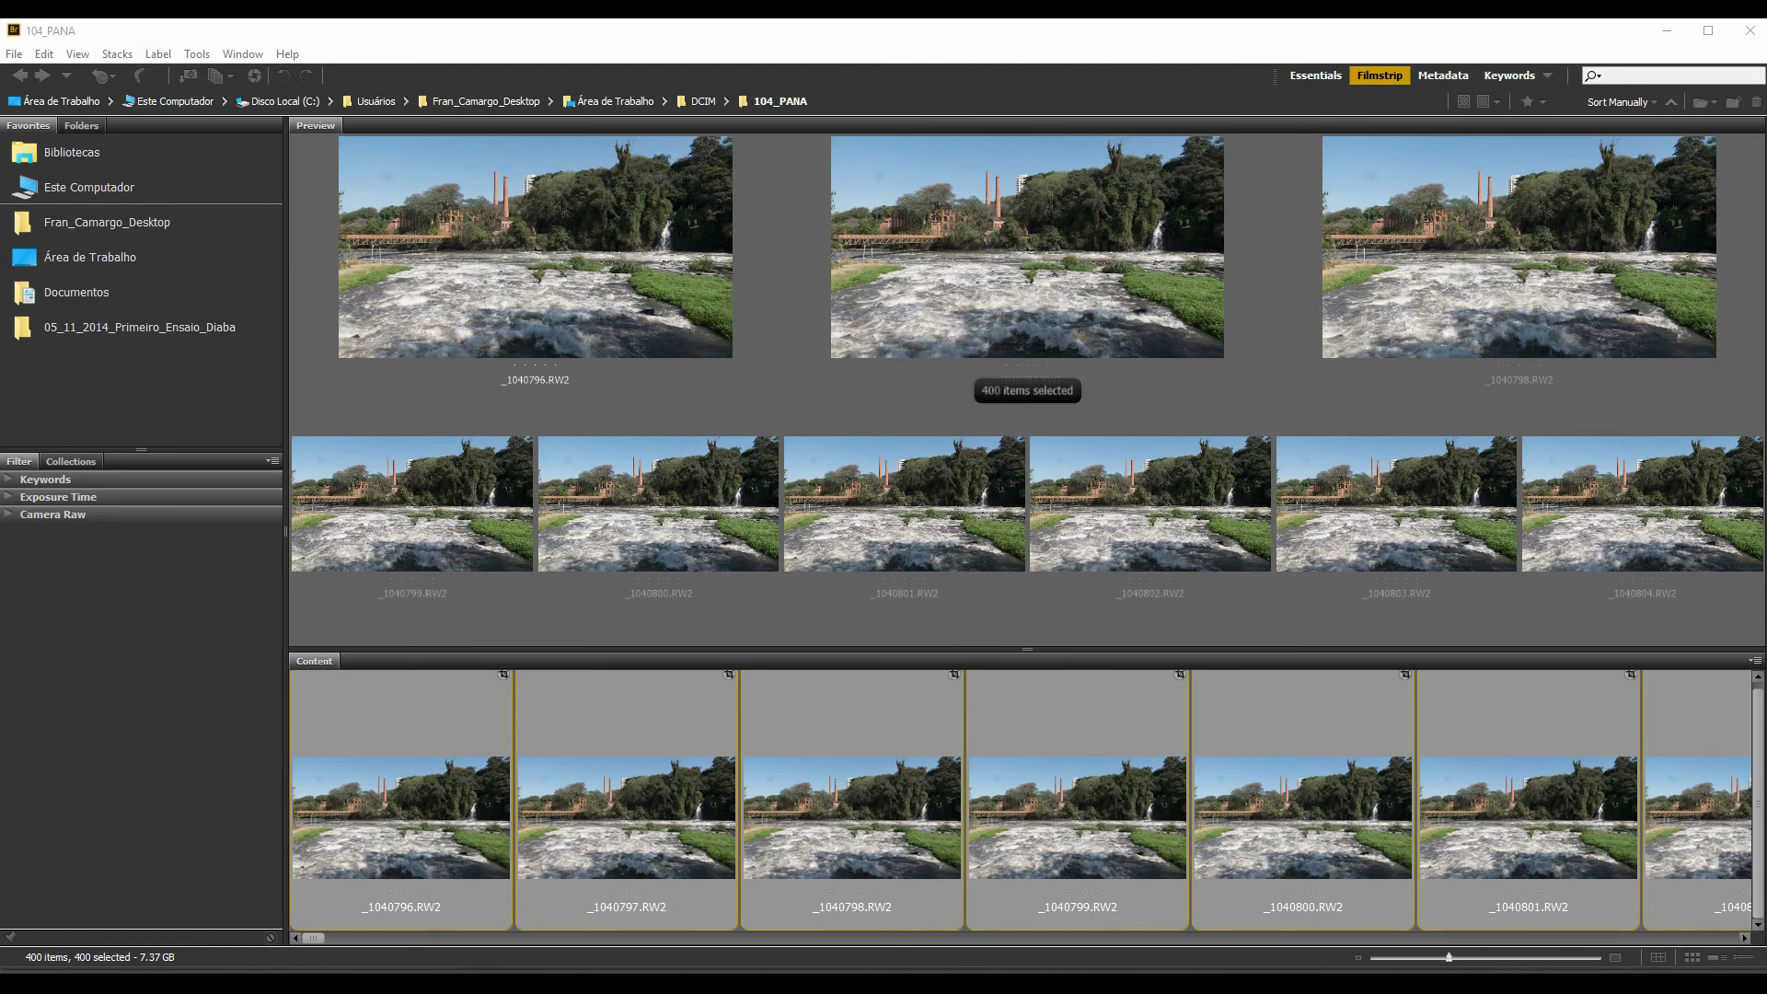
Preview frames _1040796 through _1040800 in Adobe Bridge
left_click(875, 756)
left_click(654, 782)
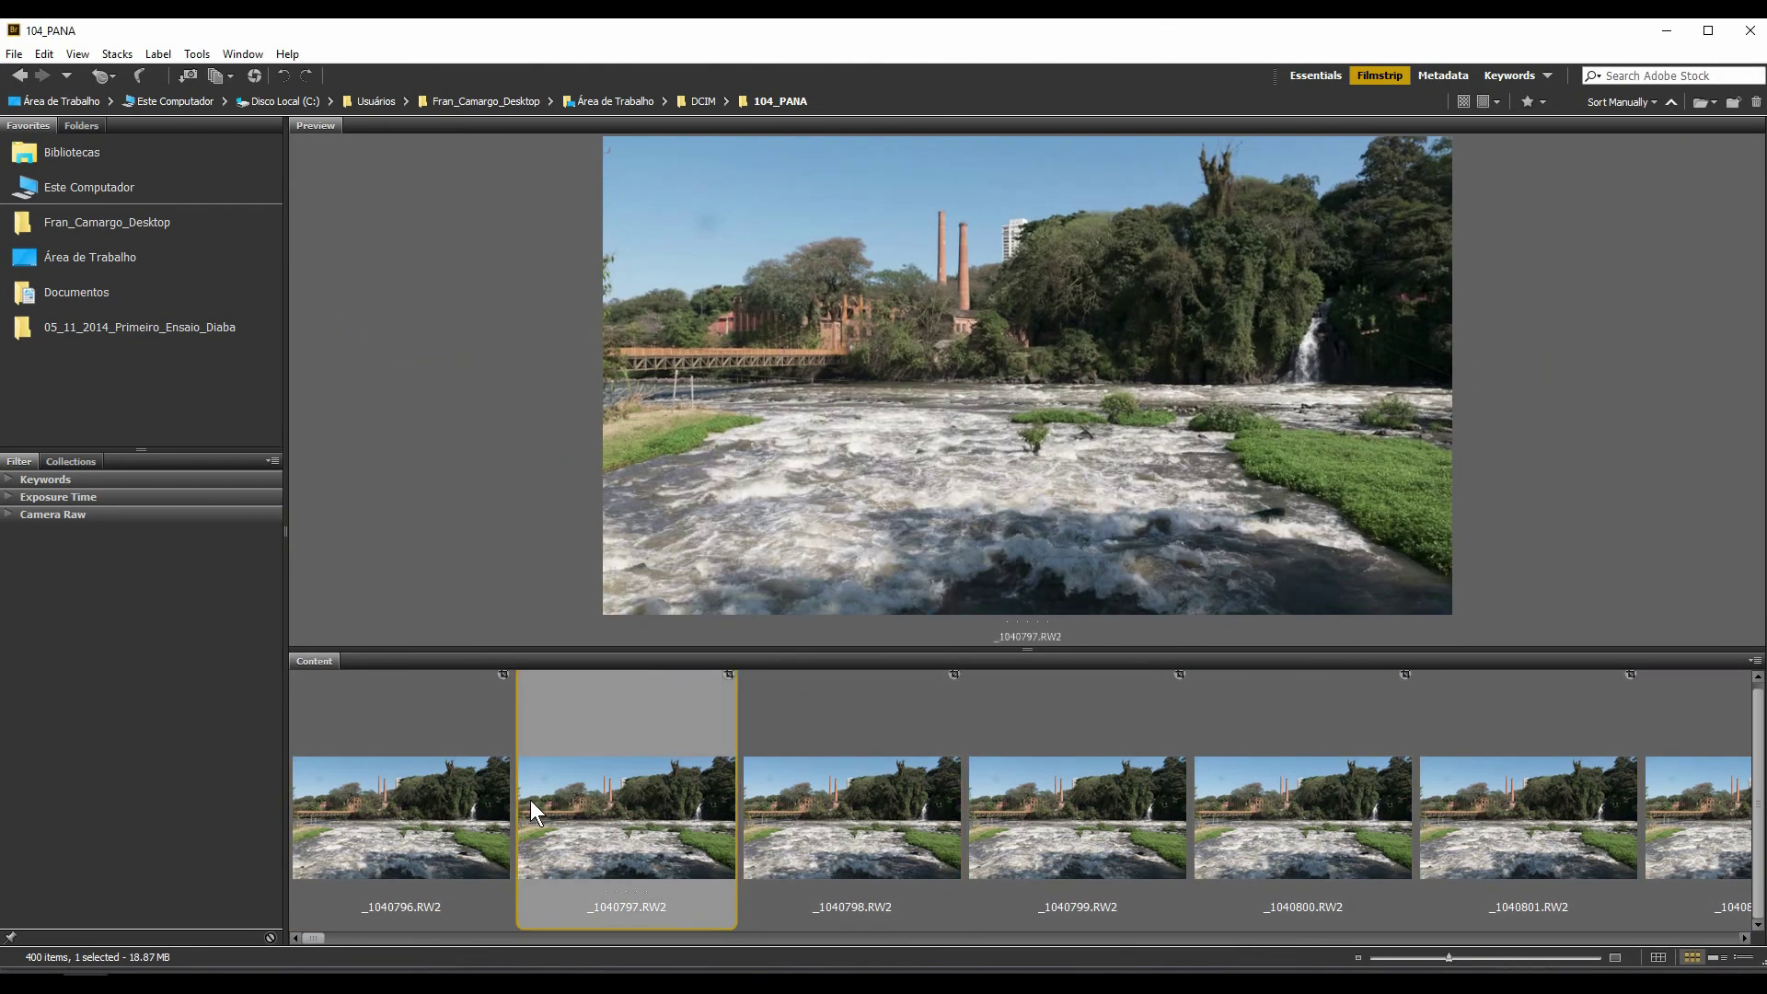
left_click(435, 803)
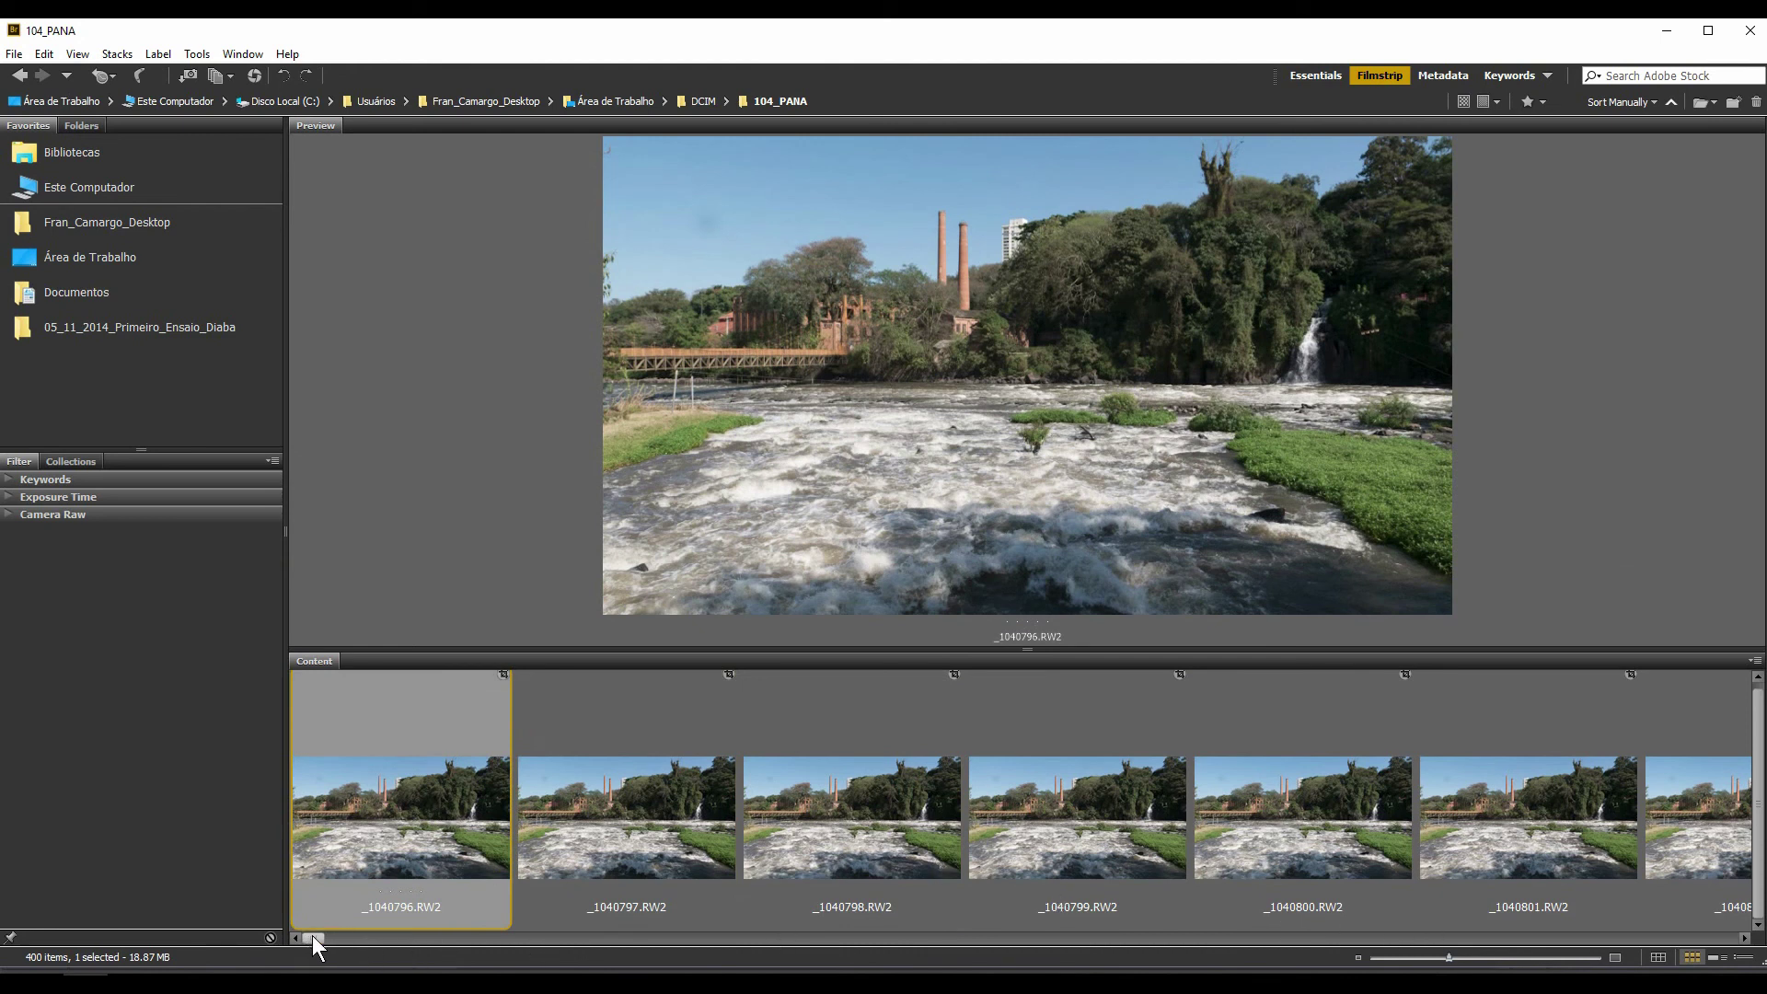
left_click(563, 821)
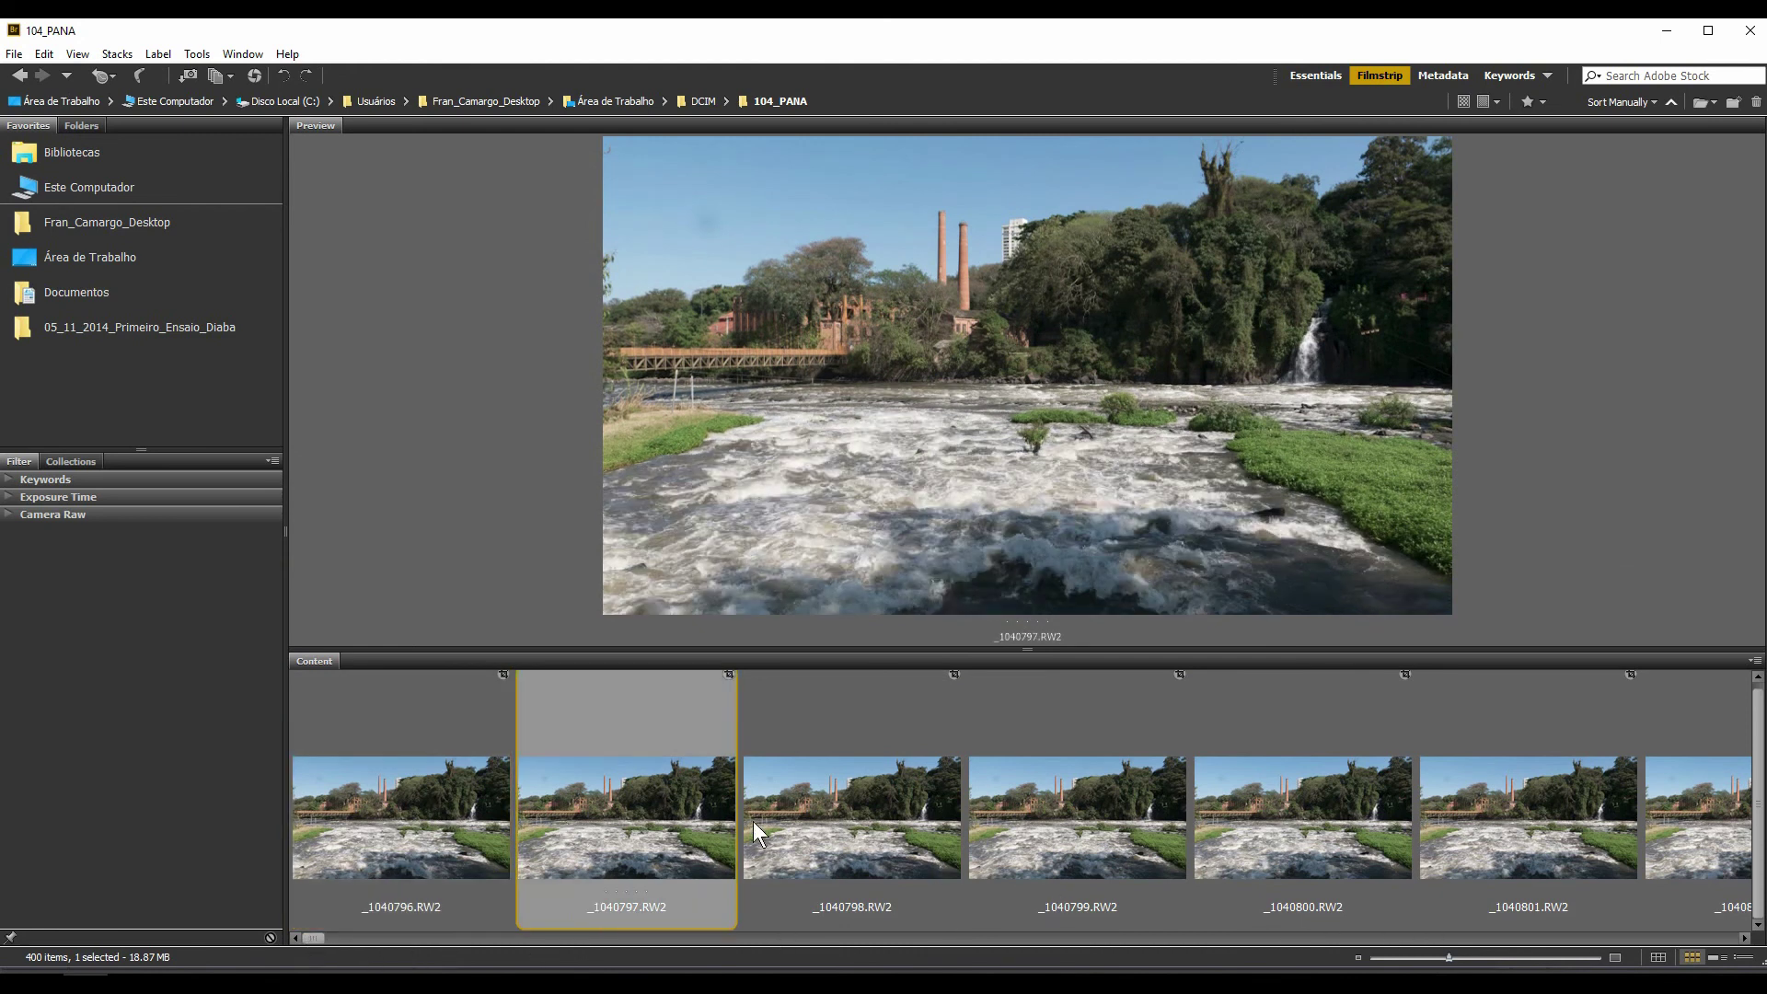
left_click(753, 821)
left_click(447, 838)
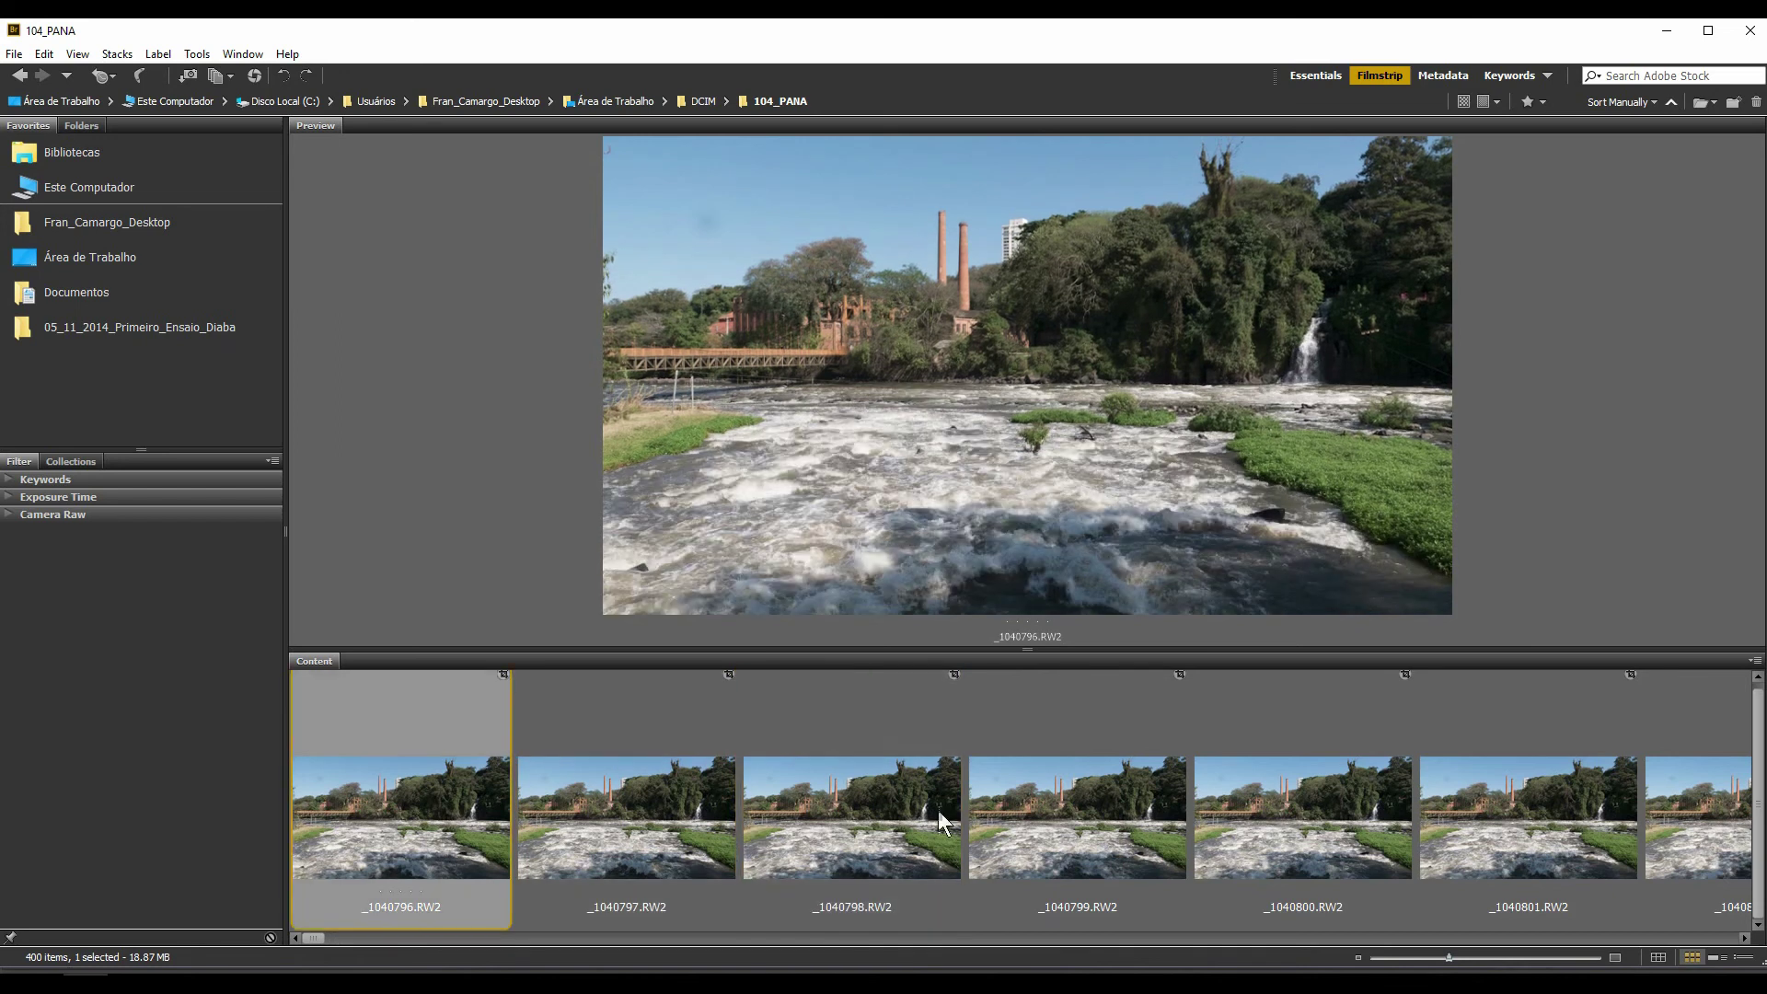
key("Right")
key("Right")
key("Right")
key("Right")
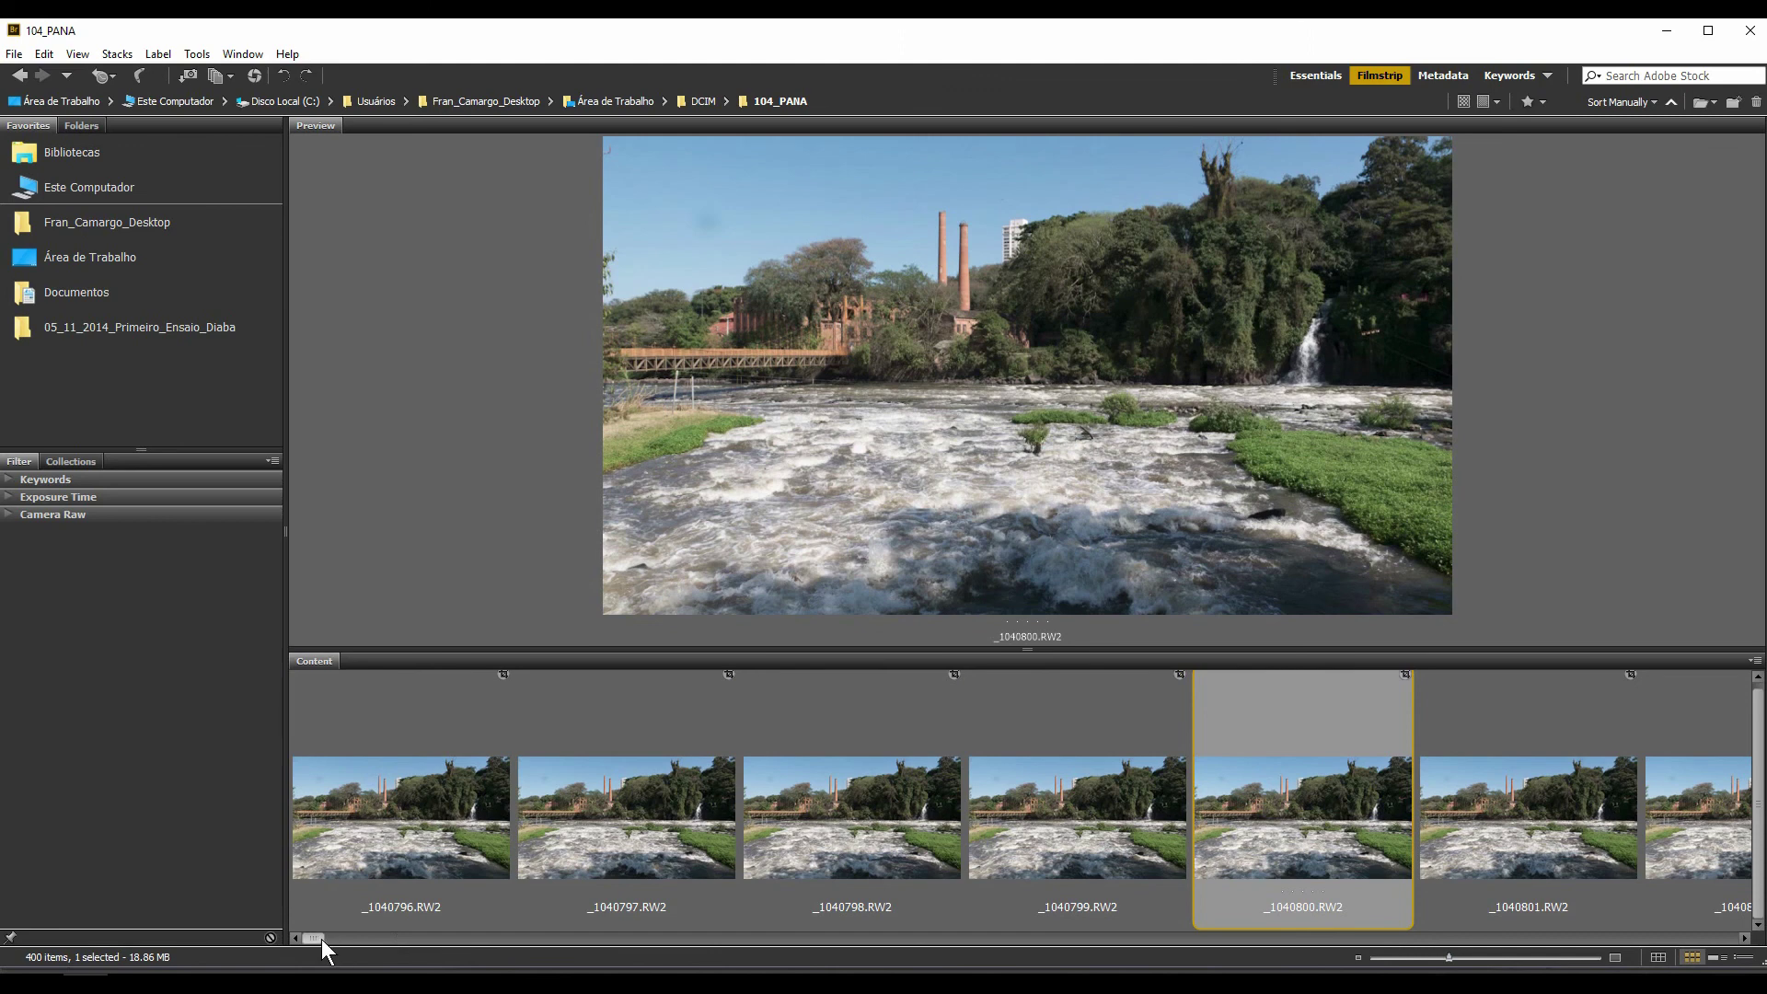
Select all 400 frames and open them together in Camera Raw
left_click_drag(318, 938, 297, 852)
key("ctrl+a")
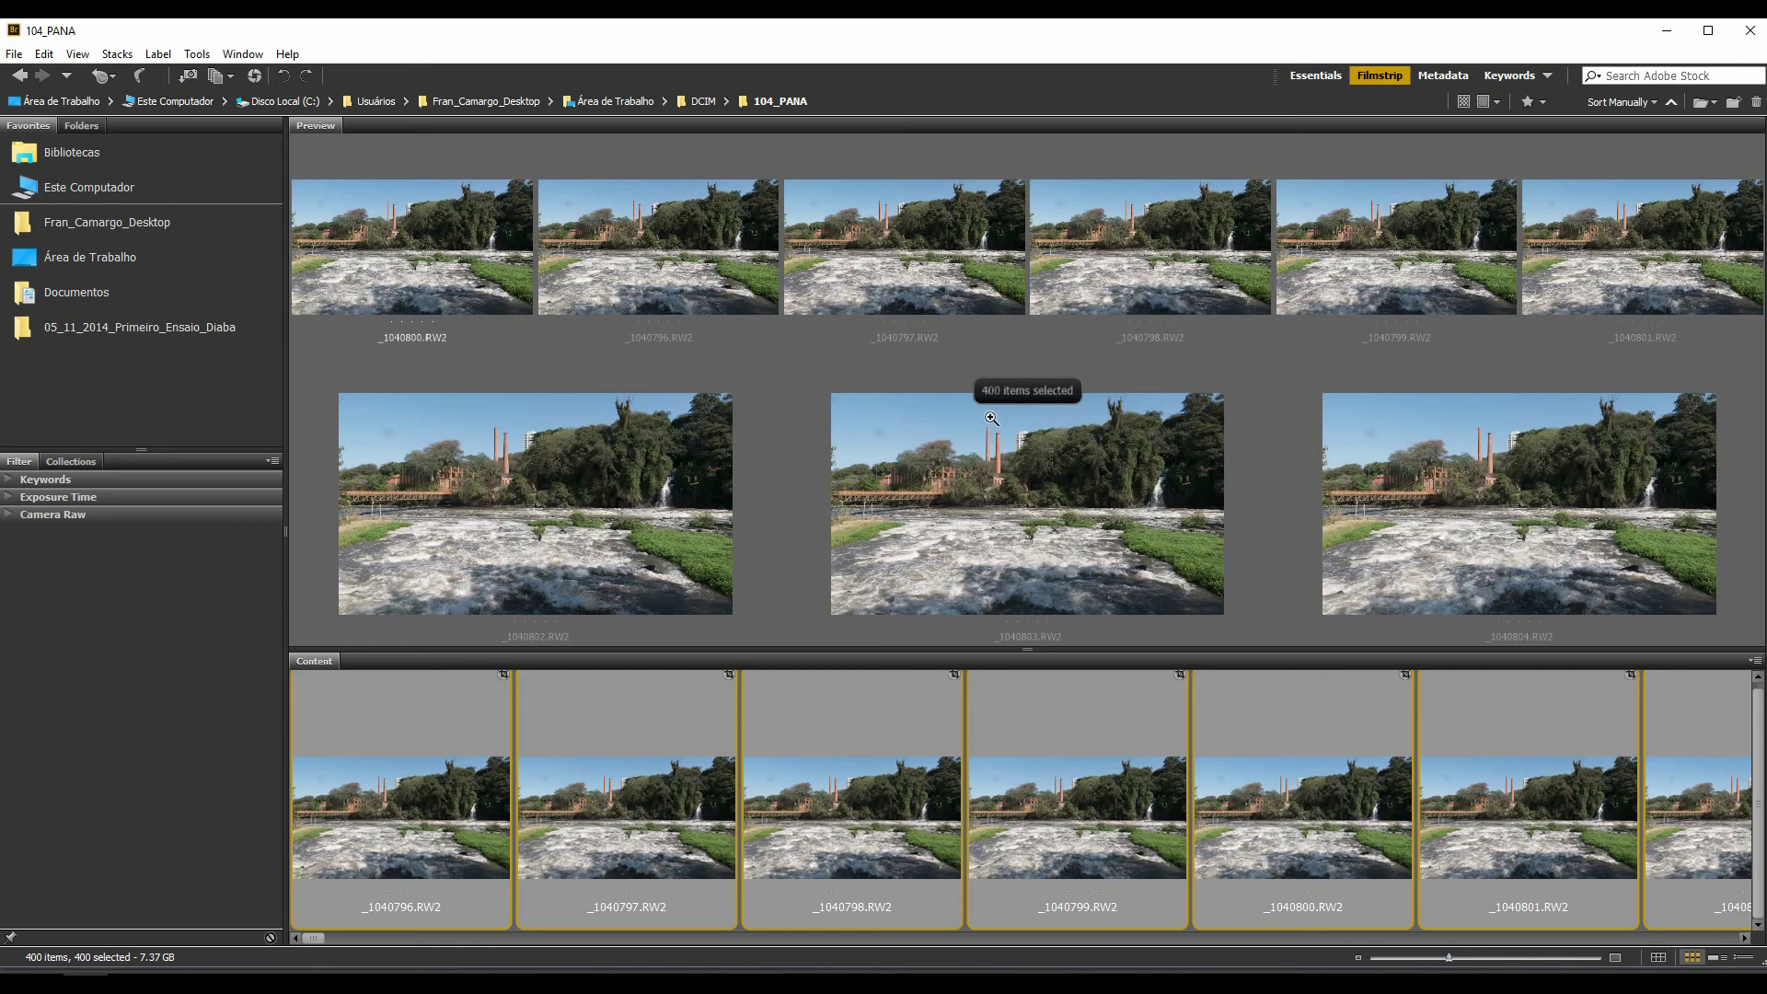
key("ctrl+r")
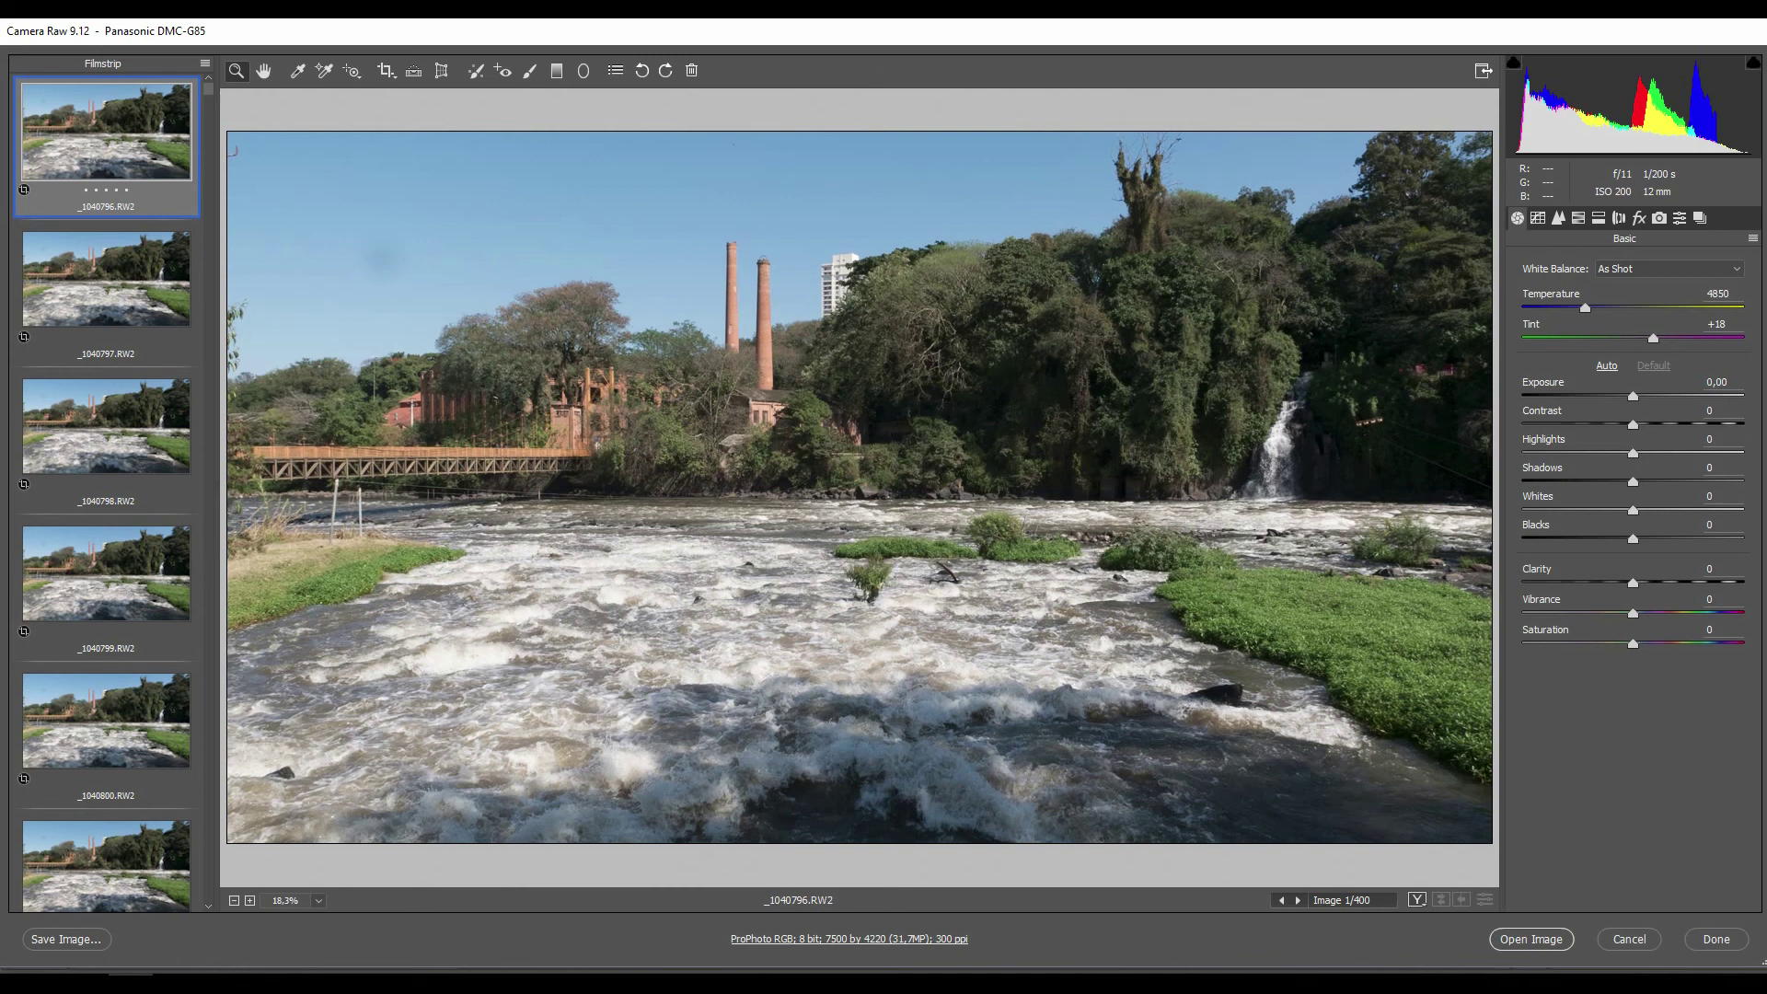
scroll(211, 171, "down", 10)
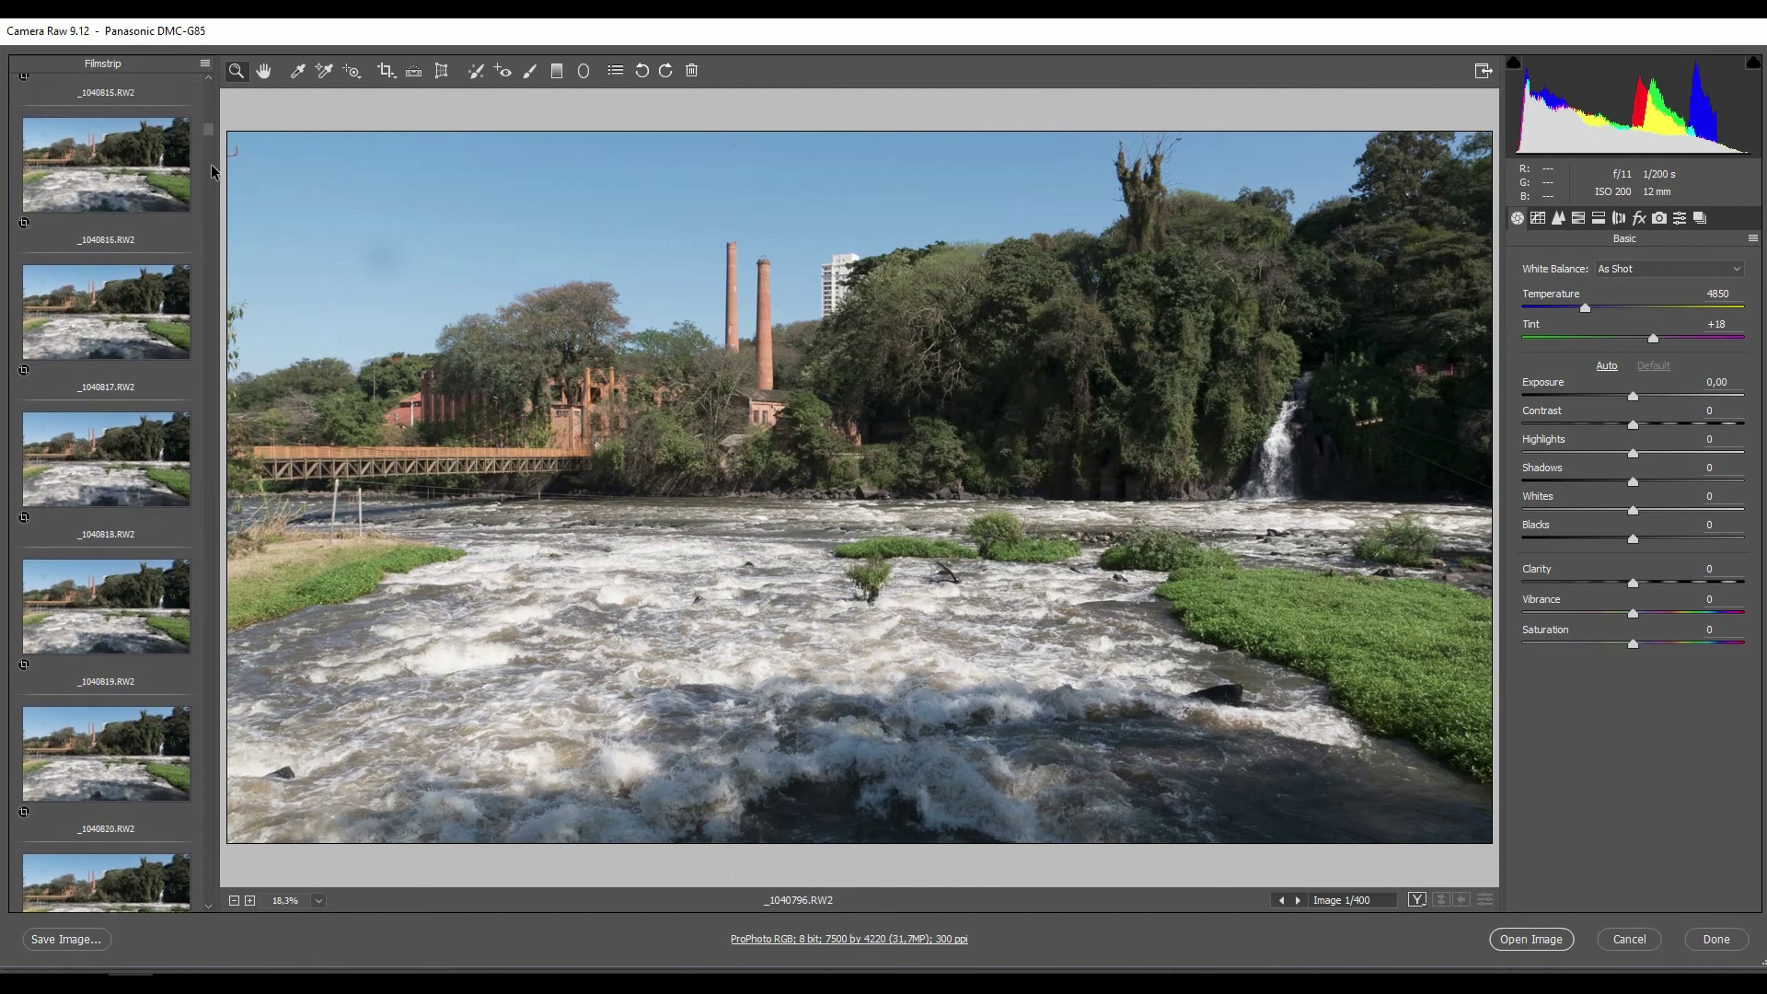
left_click_drag(211, 171, 211, 547)
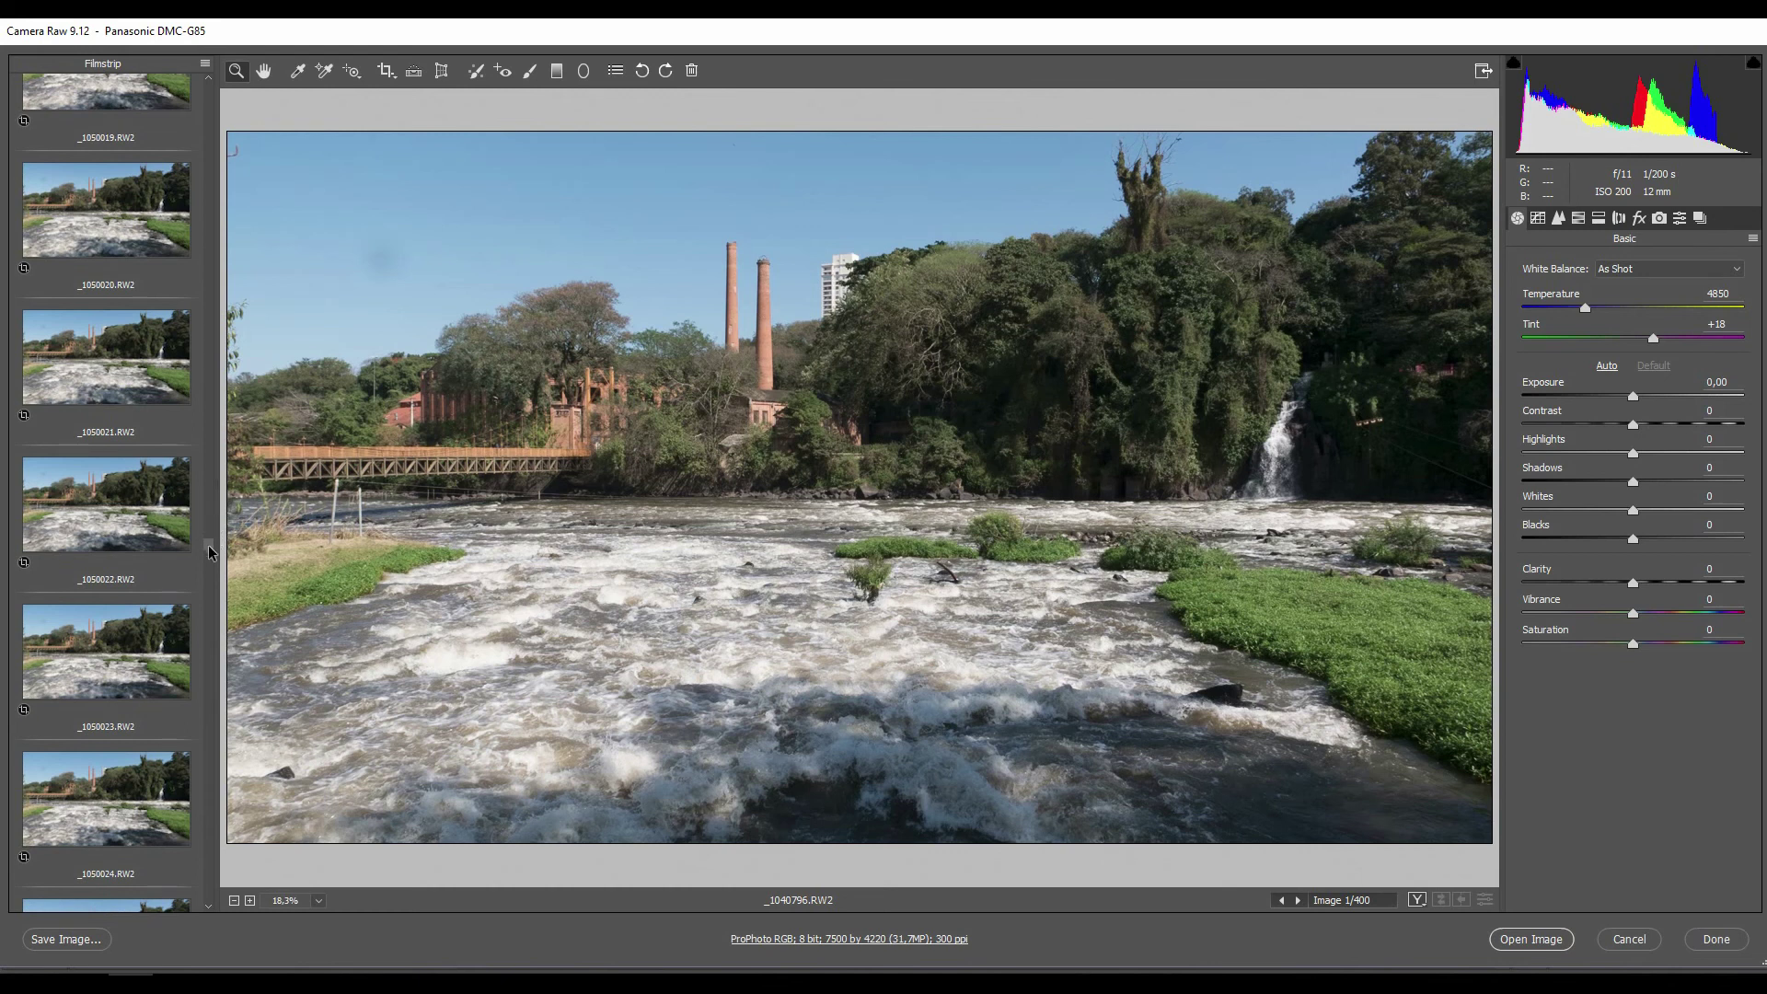
left_click_drag(211, 552, 211, 532)
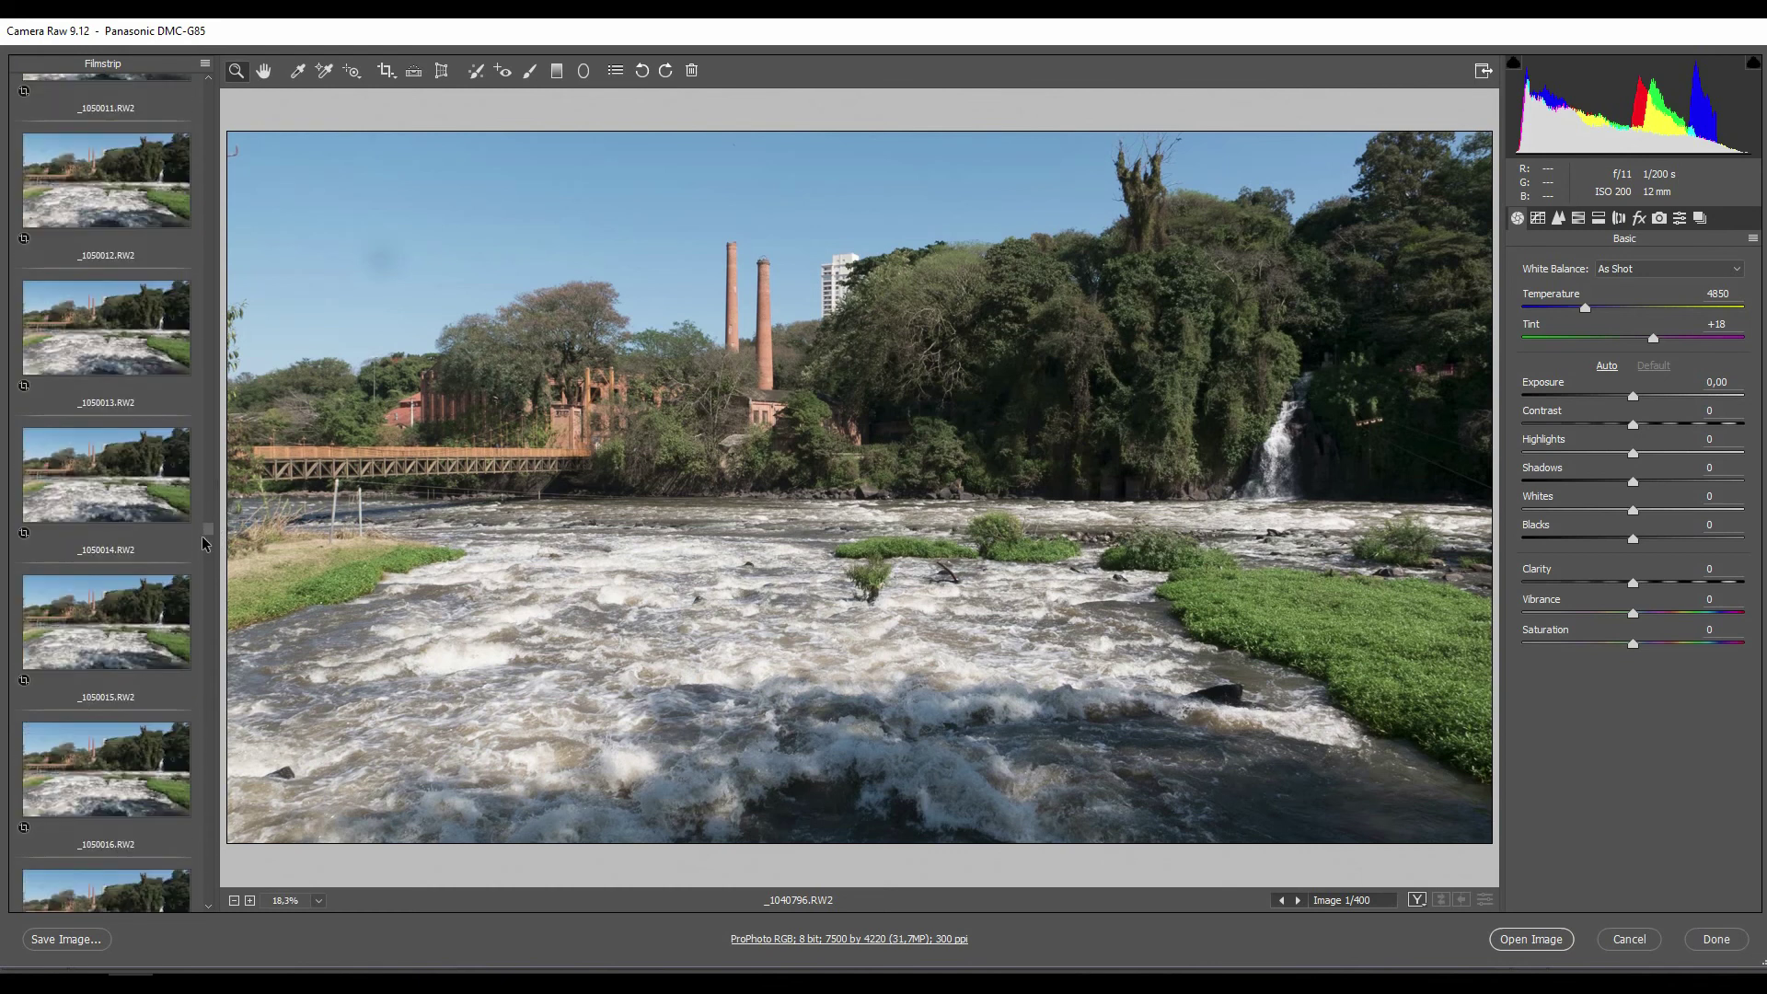
Give frame _1050014 highlights -98, shadows +60 and raised whites
left_click(127, 505)
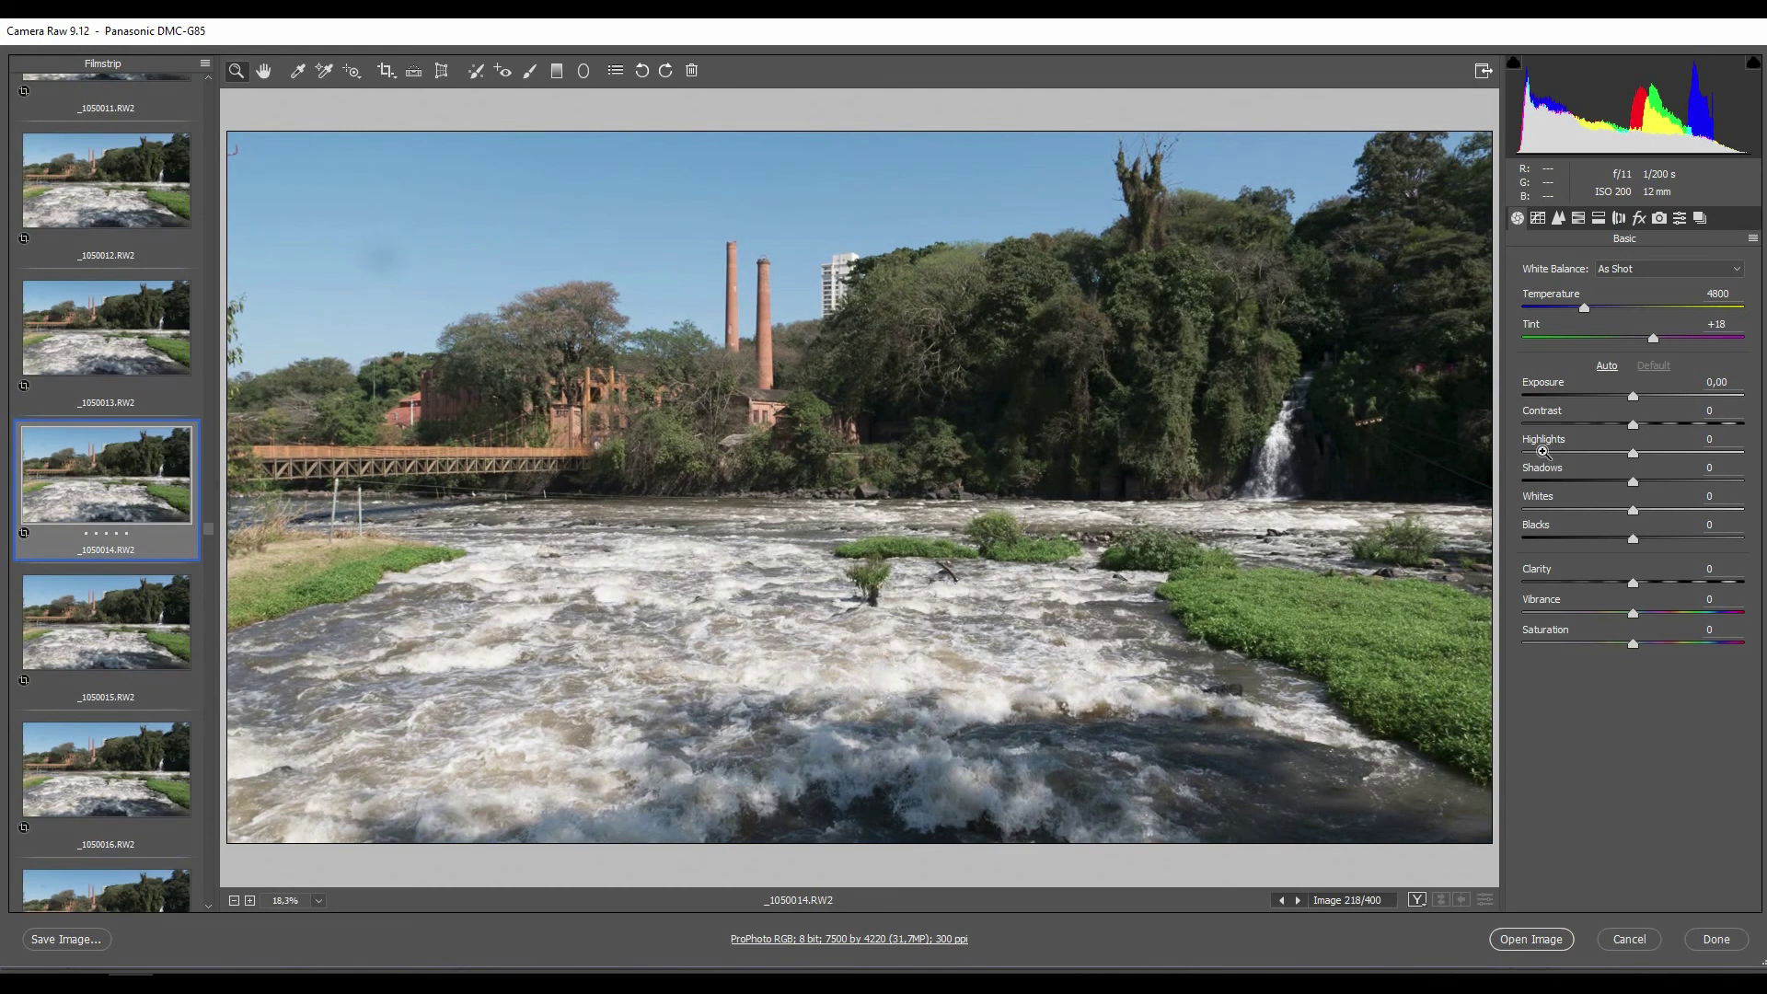
left_click(1542, 452)
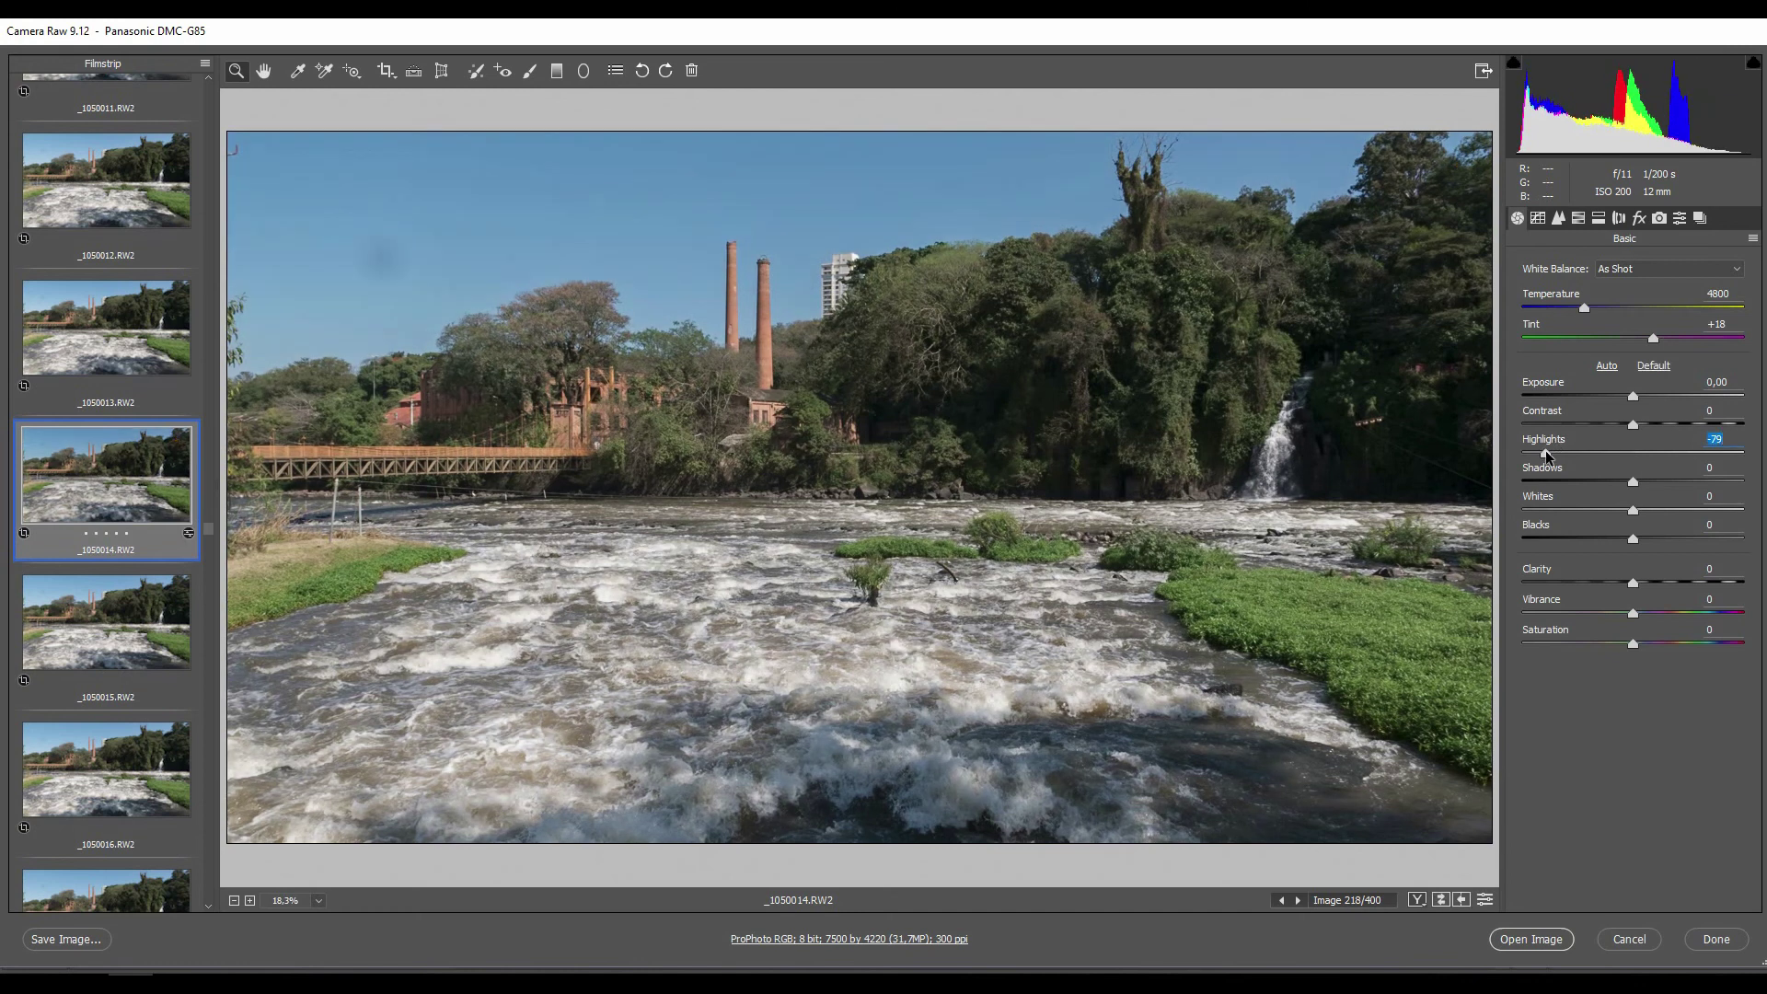
left_click_drag(1546, 454, 1523, 453)
left_click_drag(1634, 481, 1669, 583)
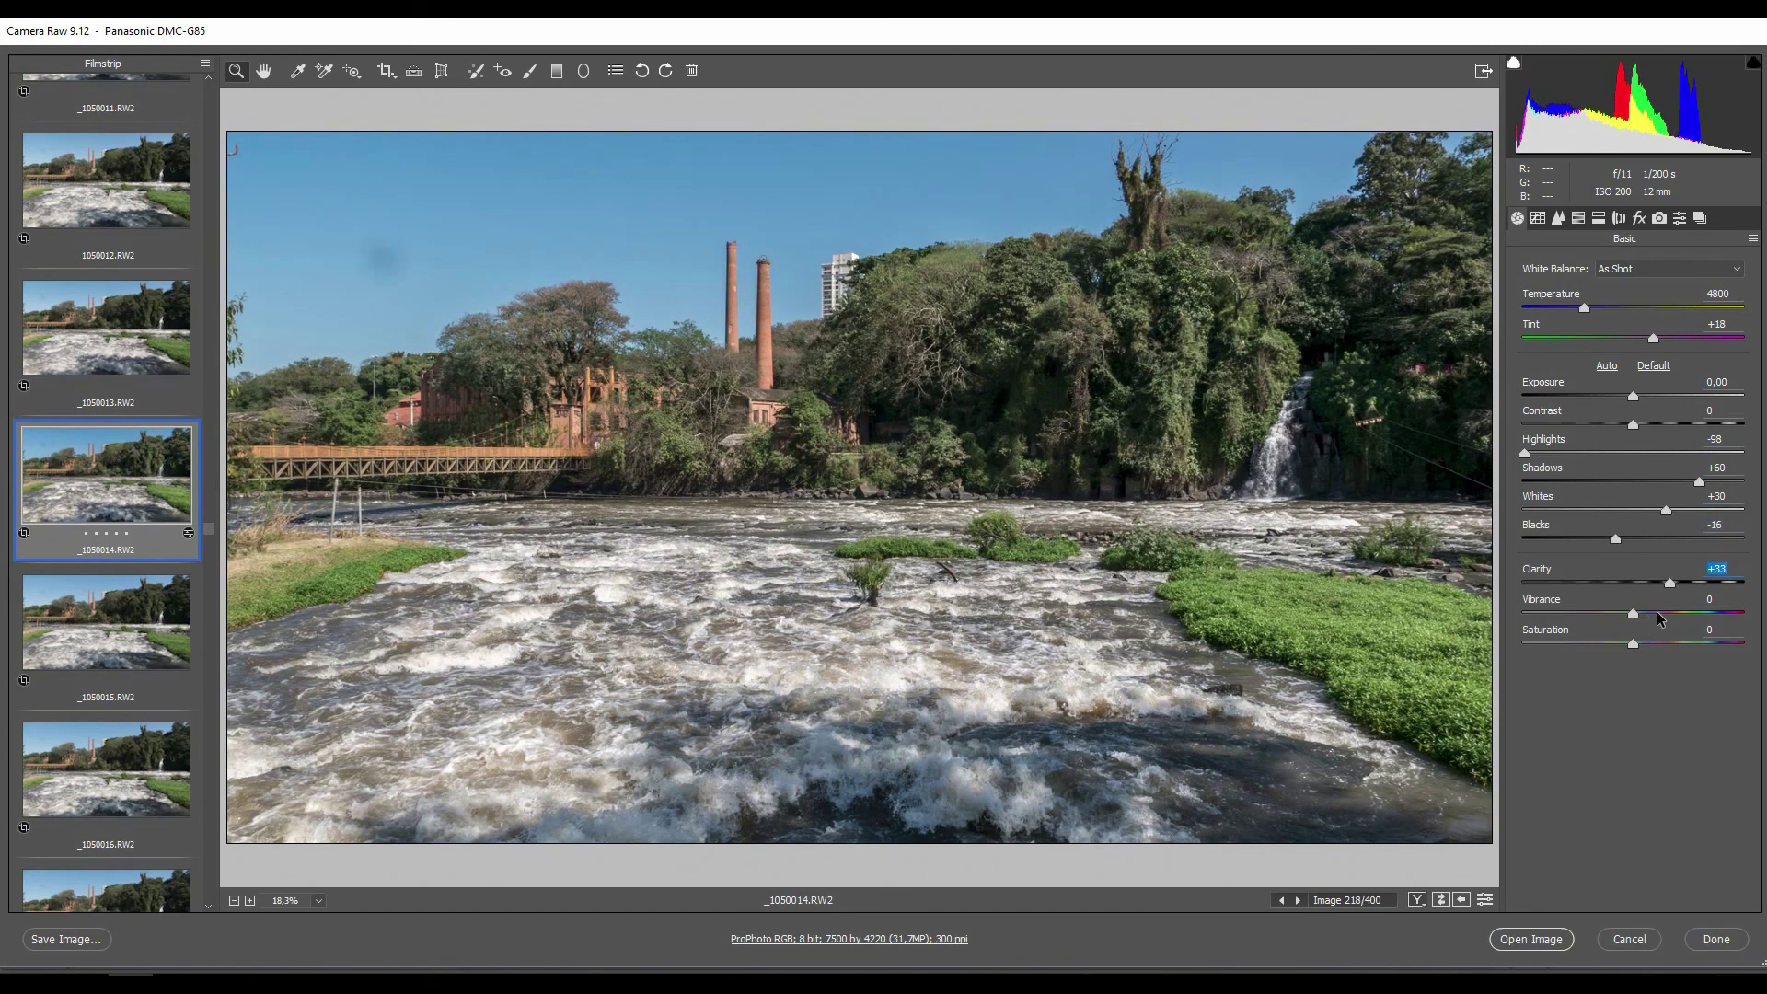
Boost vibrance to +23 and add a -14 post-crop vignette
left_click(1657, 612)
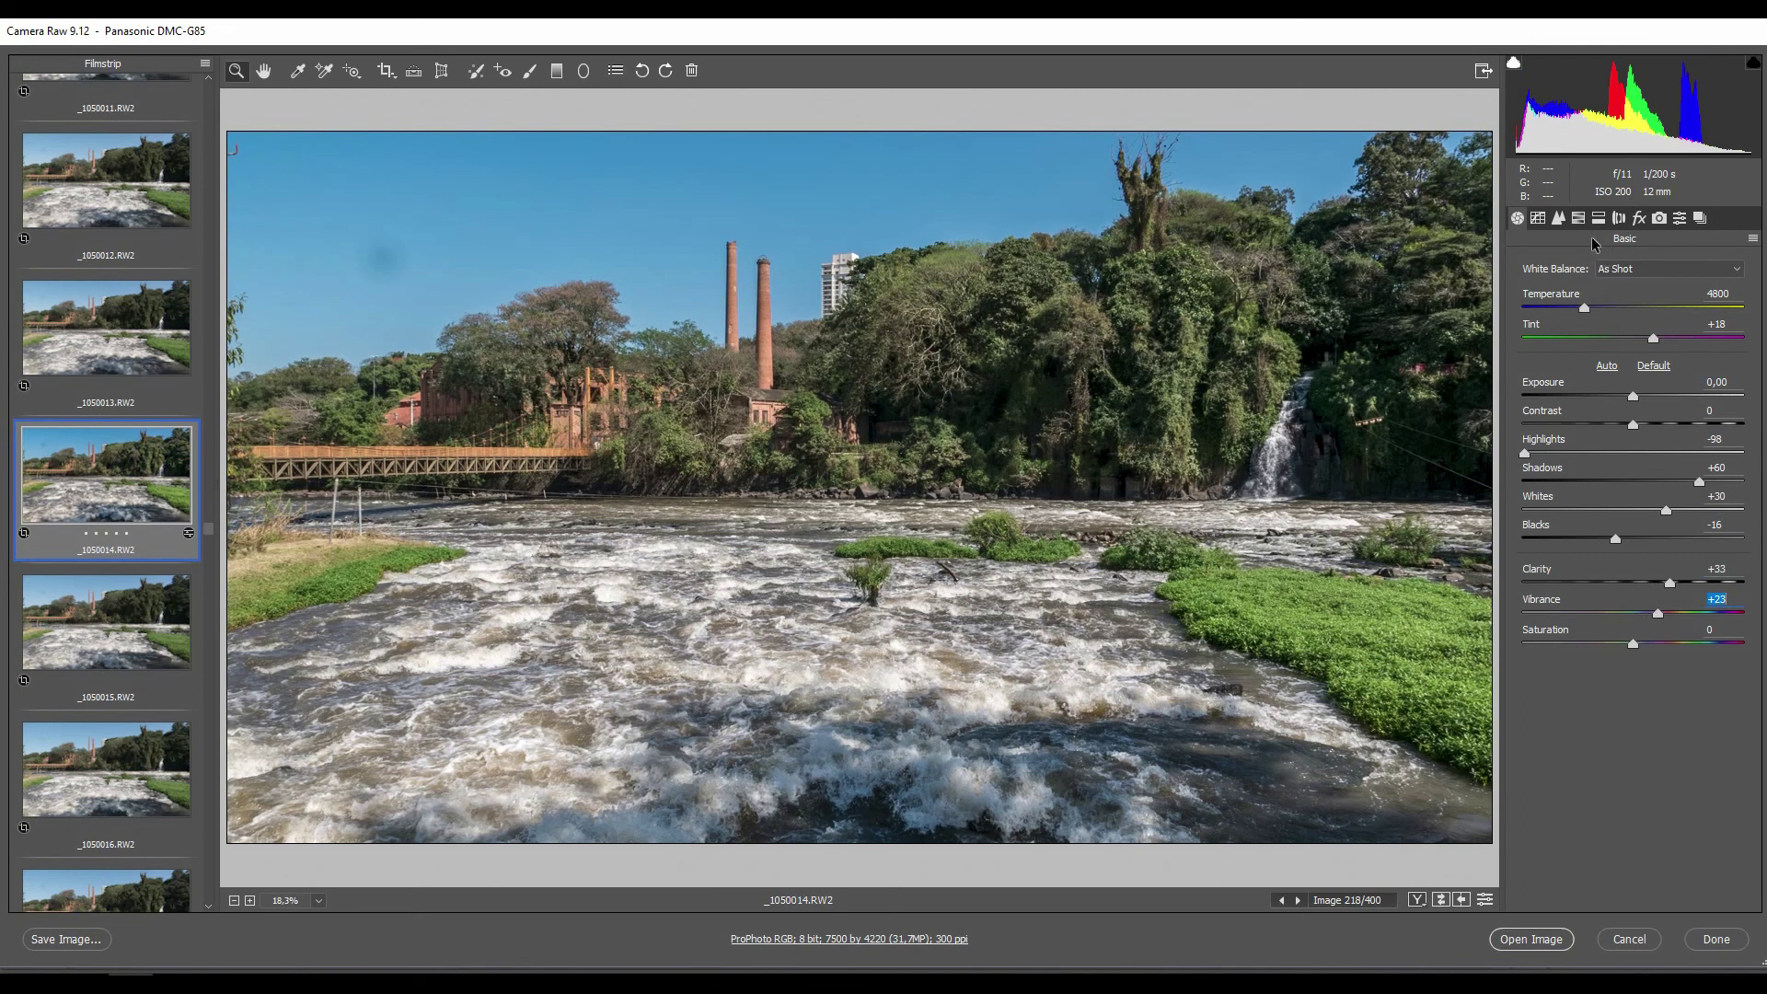
left_click(1639, 219)
left_click(1613, 521)
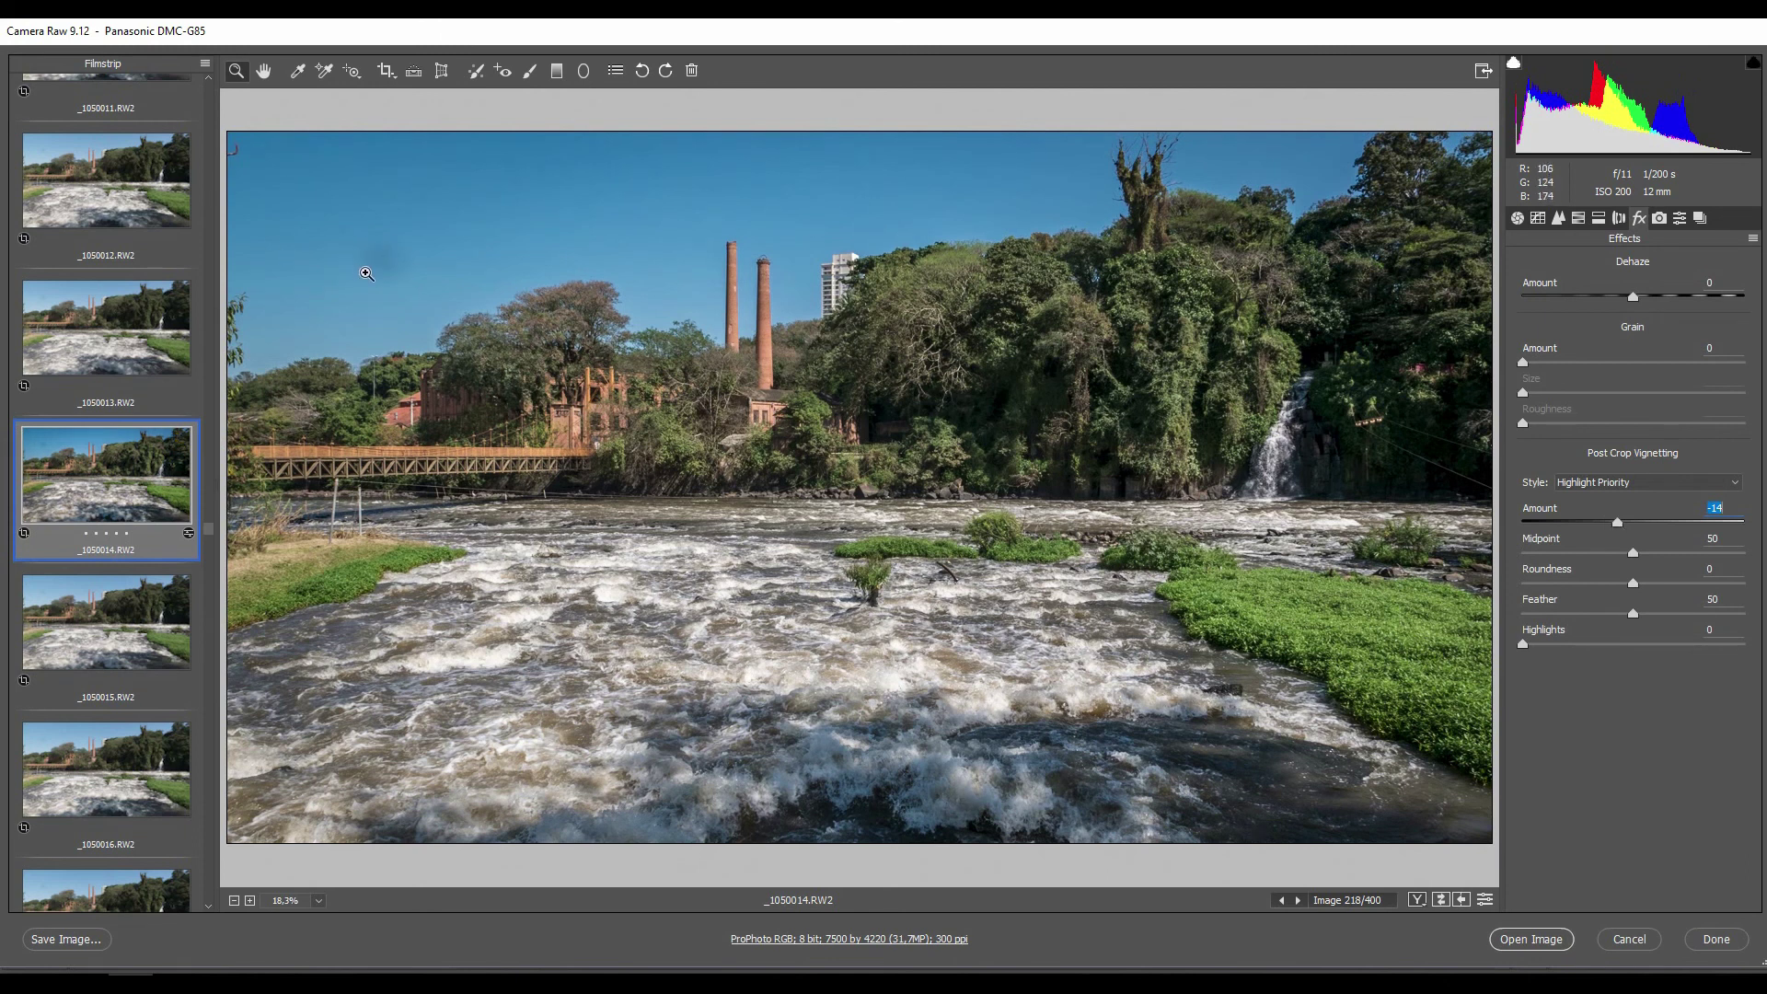
Heal the sky dust spots on _1050014 with a size-16 Spot Removal brush, deleting one bad stroke
left_click(477, 73)
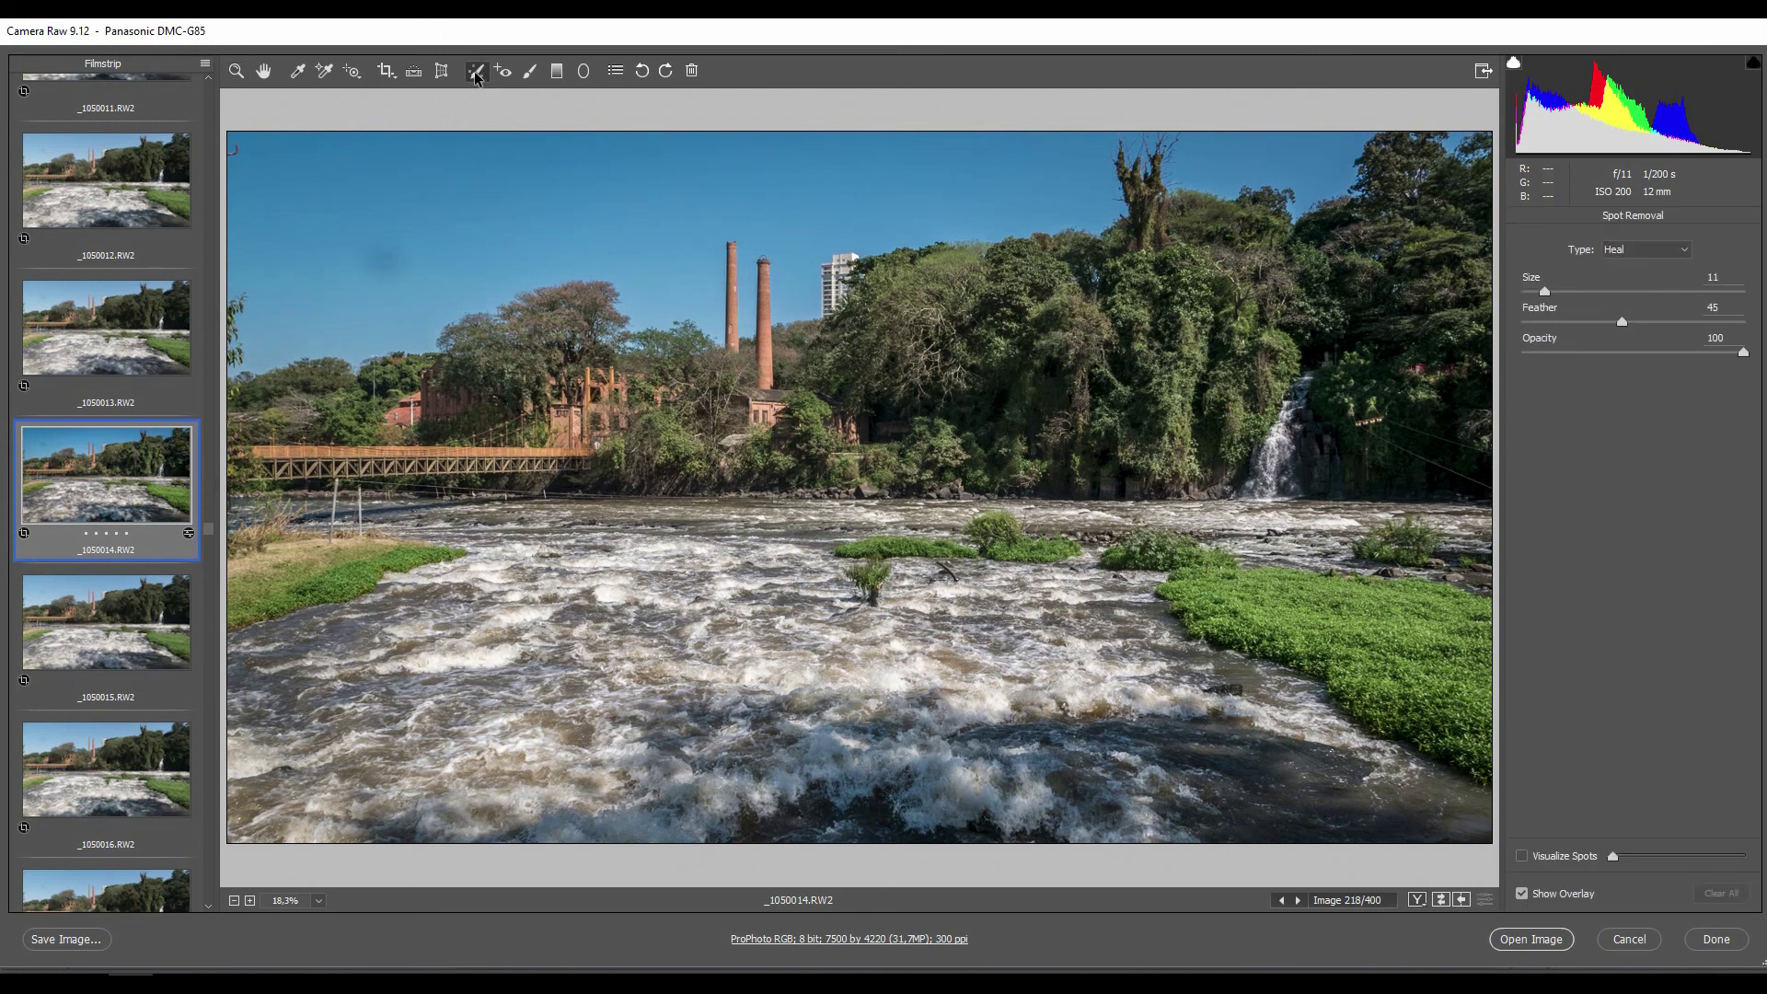
key("bracketright")
key("bracketright")
key("bracketright")
key("bracketright")
left_click(378, 269)
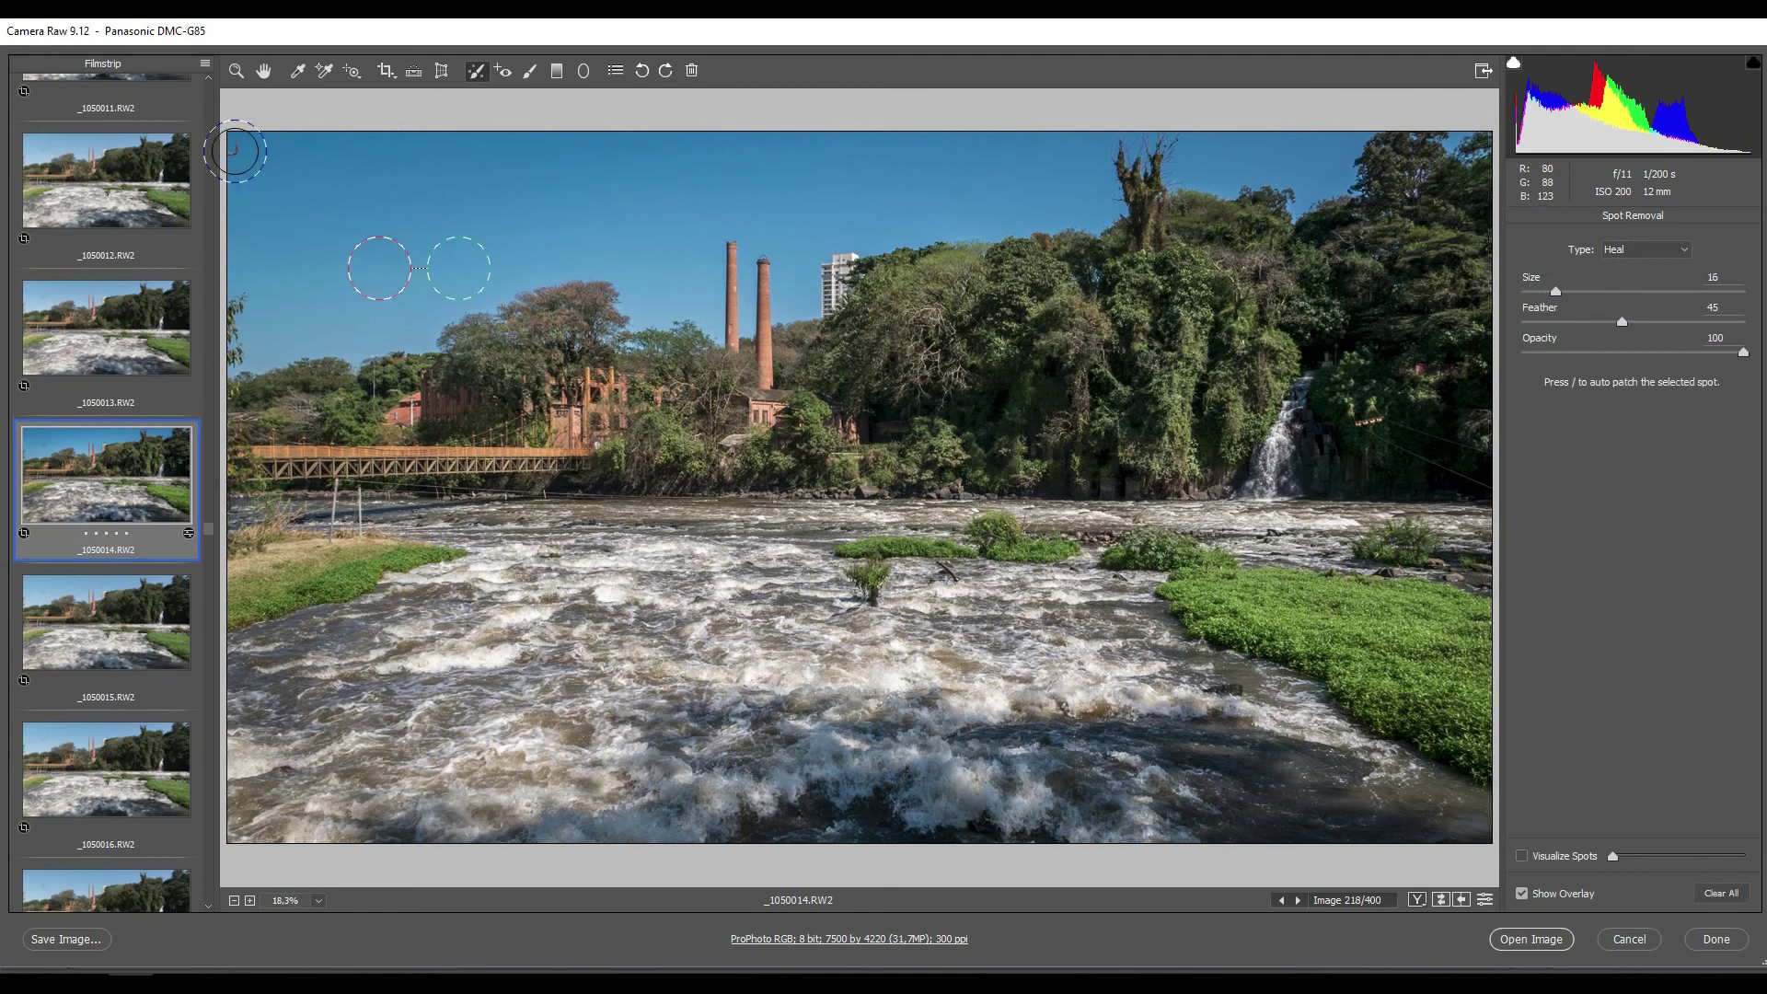
left_click(230, 152)
left_click_drag(248, 297, 237, 347)
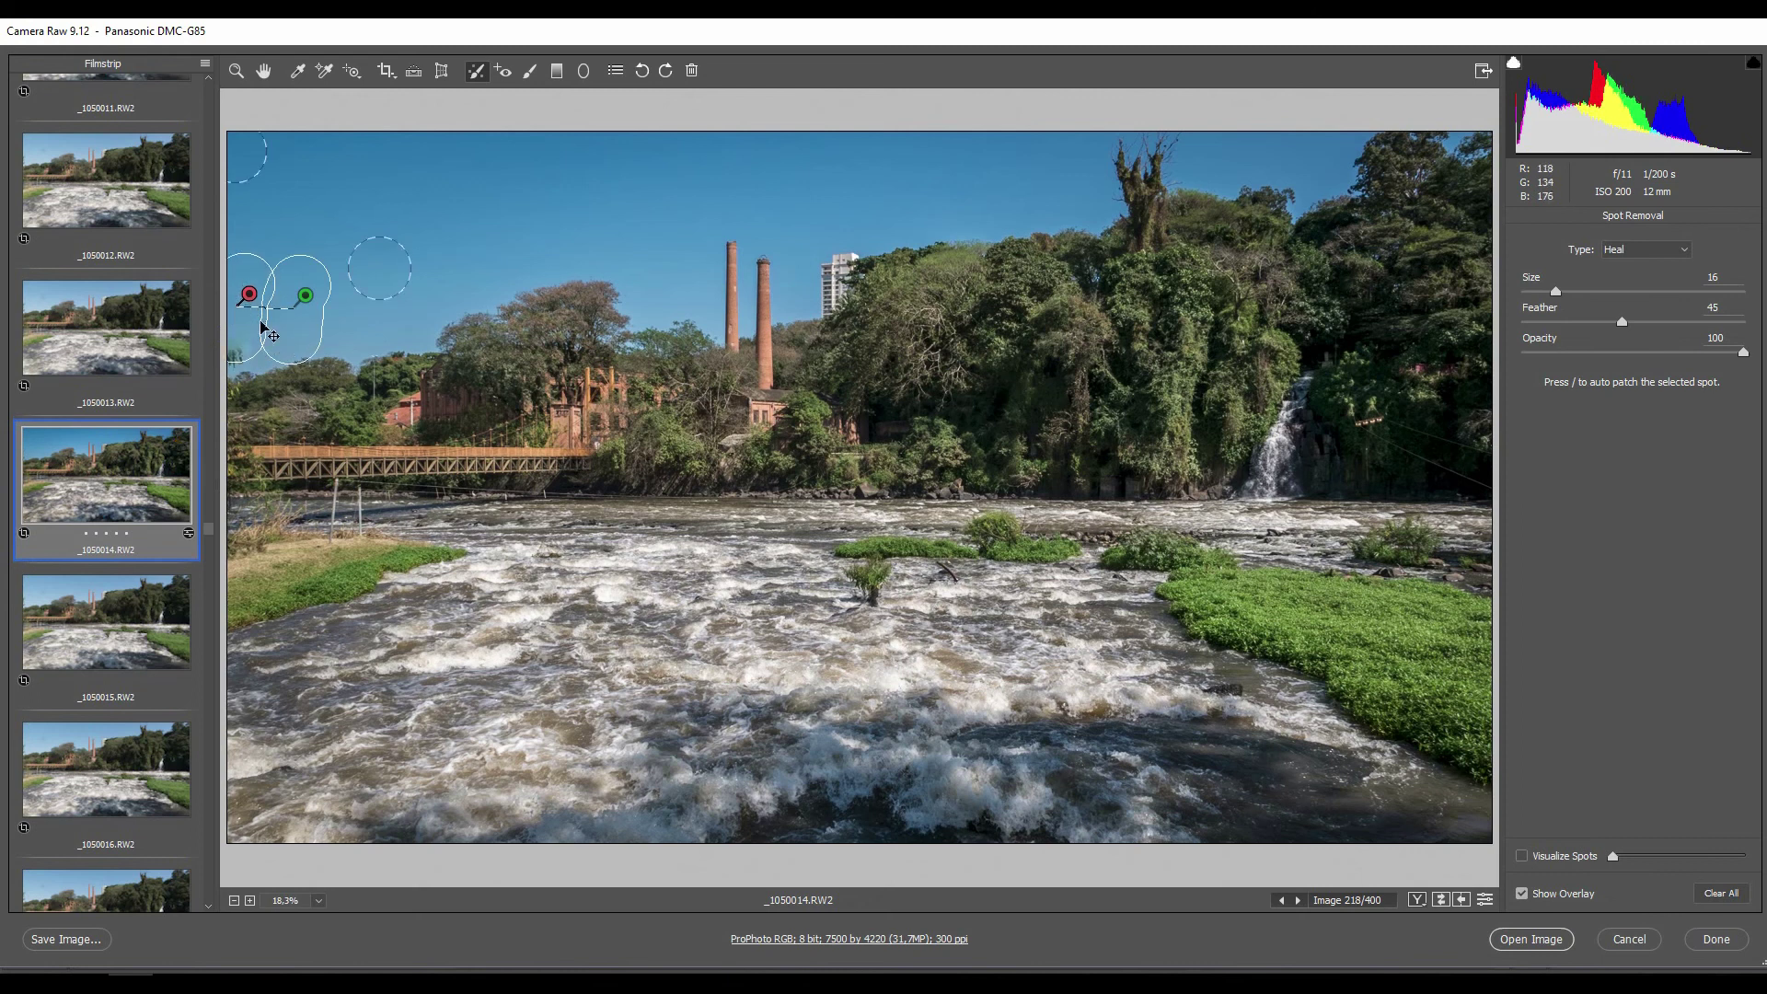
left_click_drag(282, 331, 297, 286)
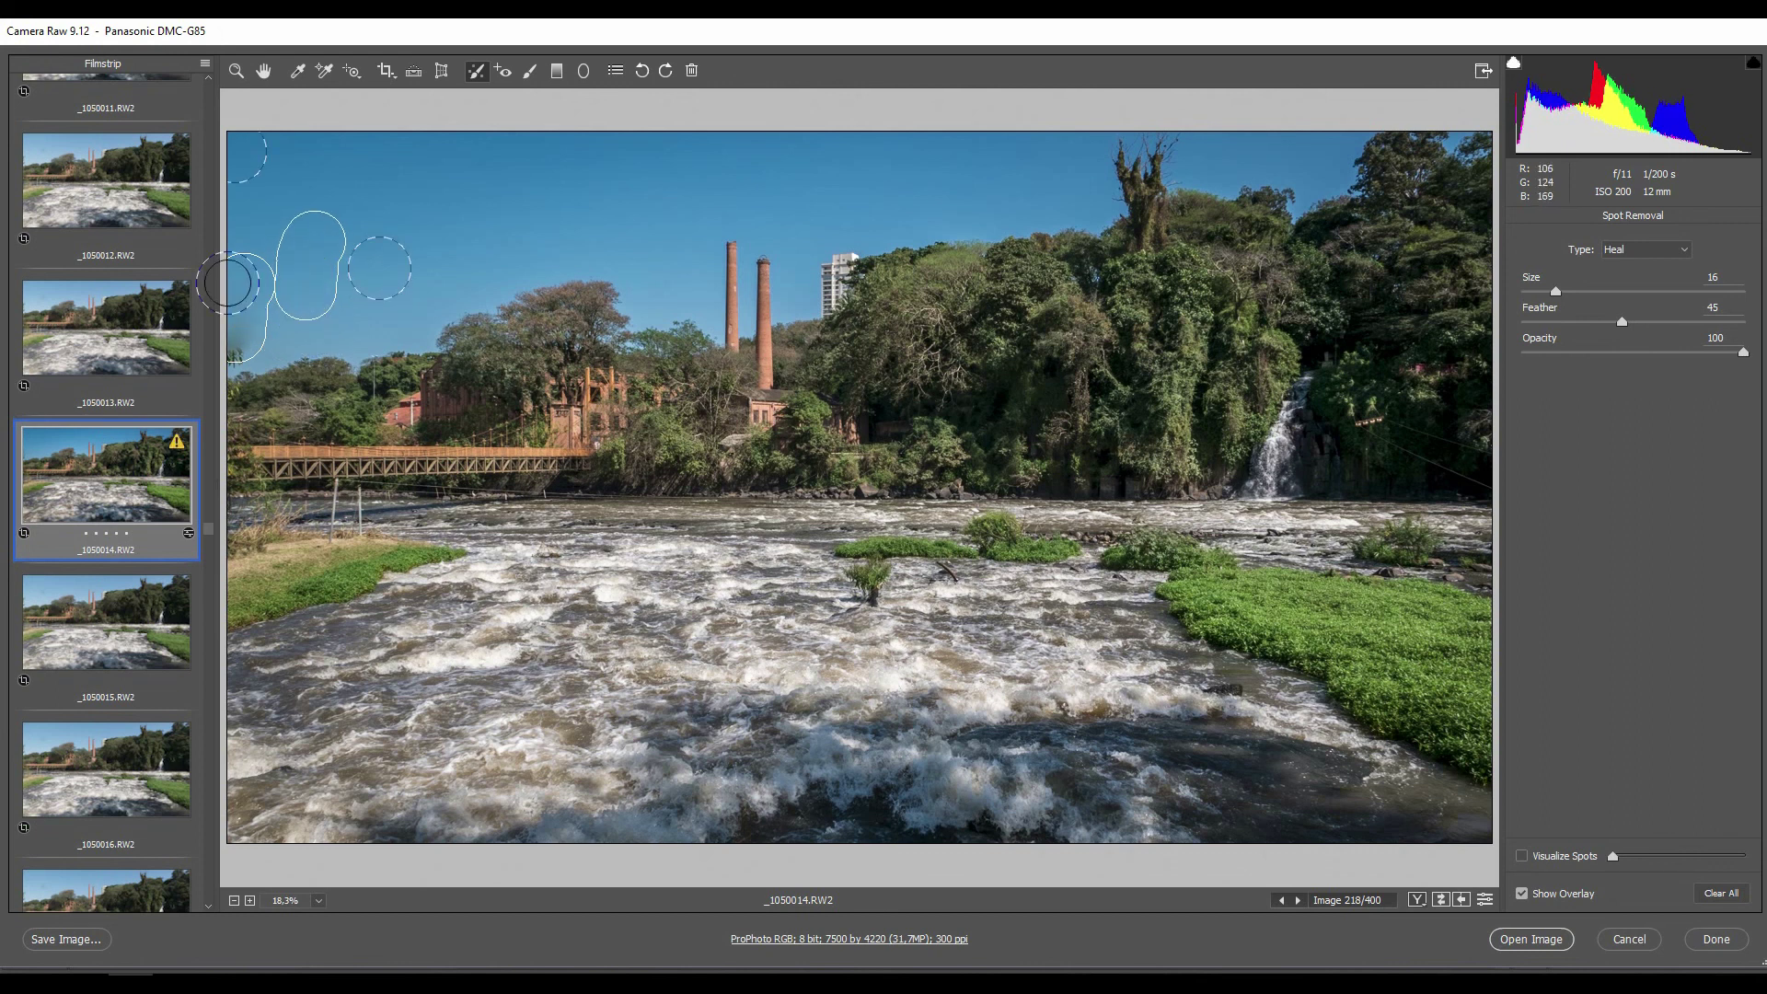
key("Delete")
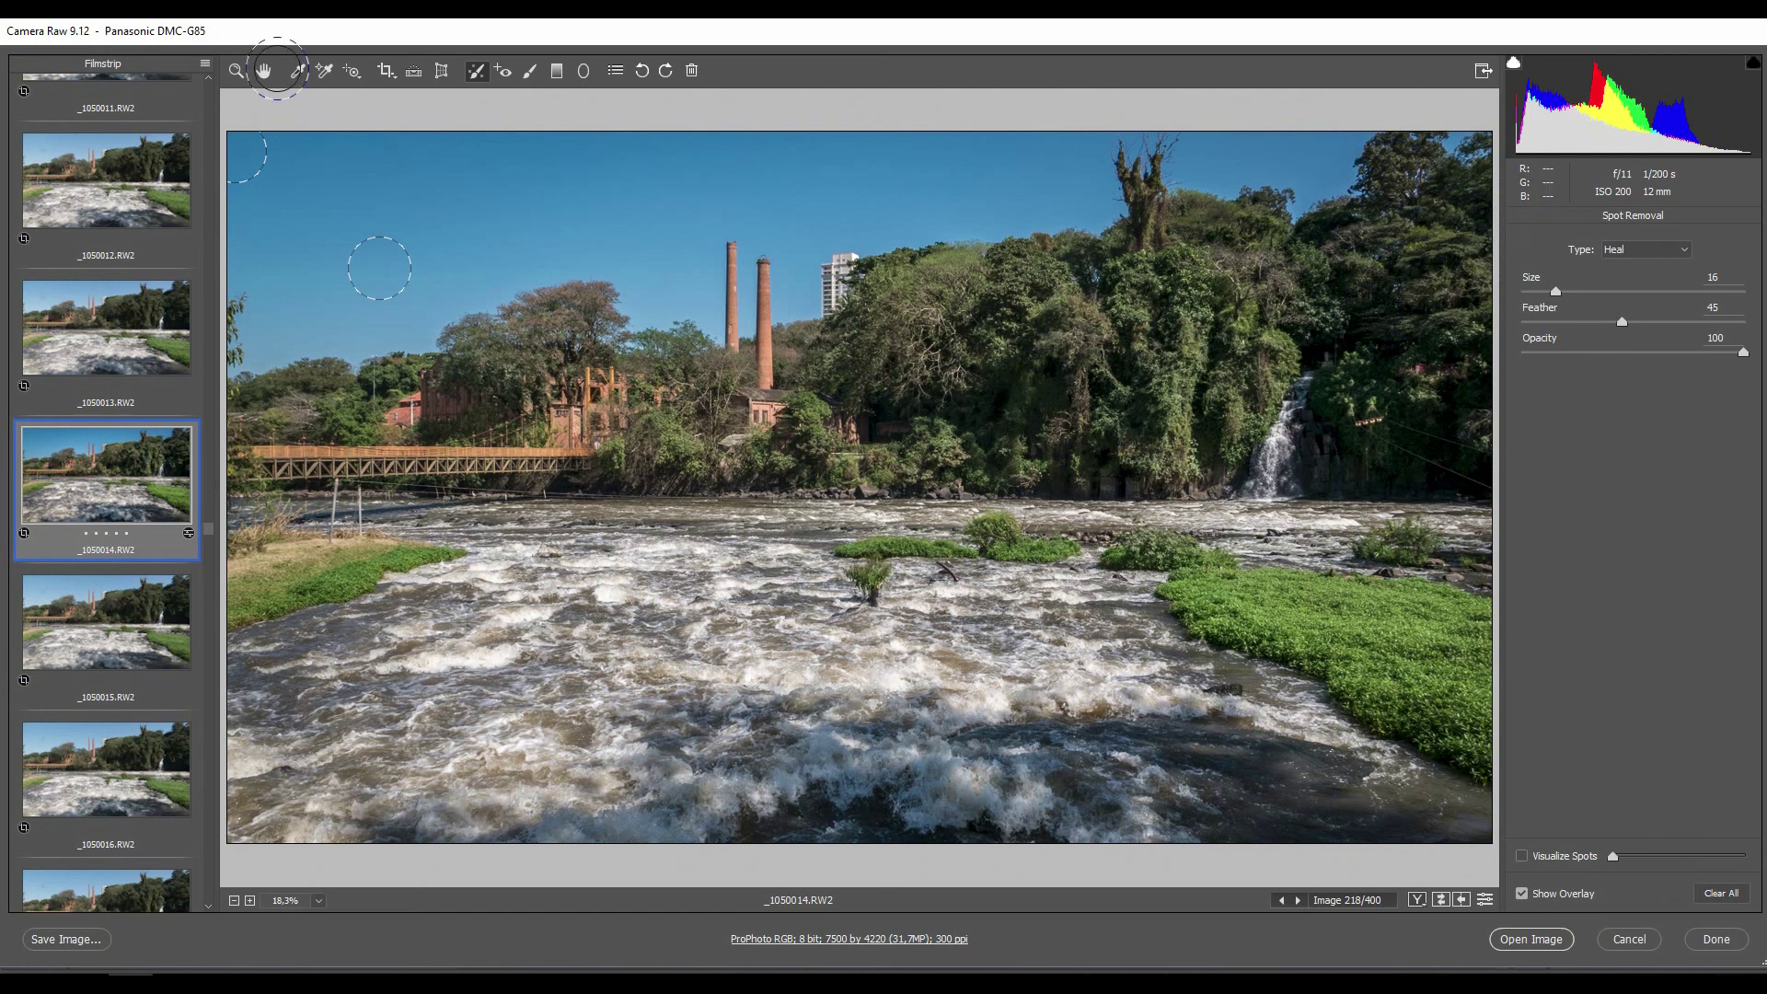
left_click(265, 71)
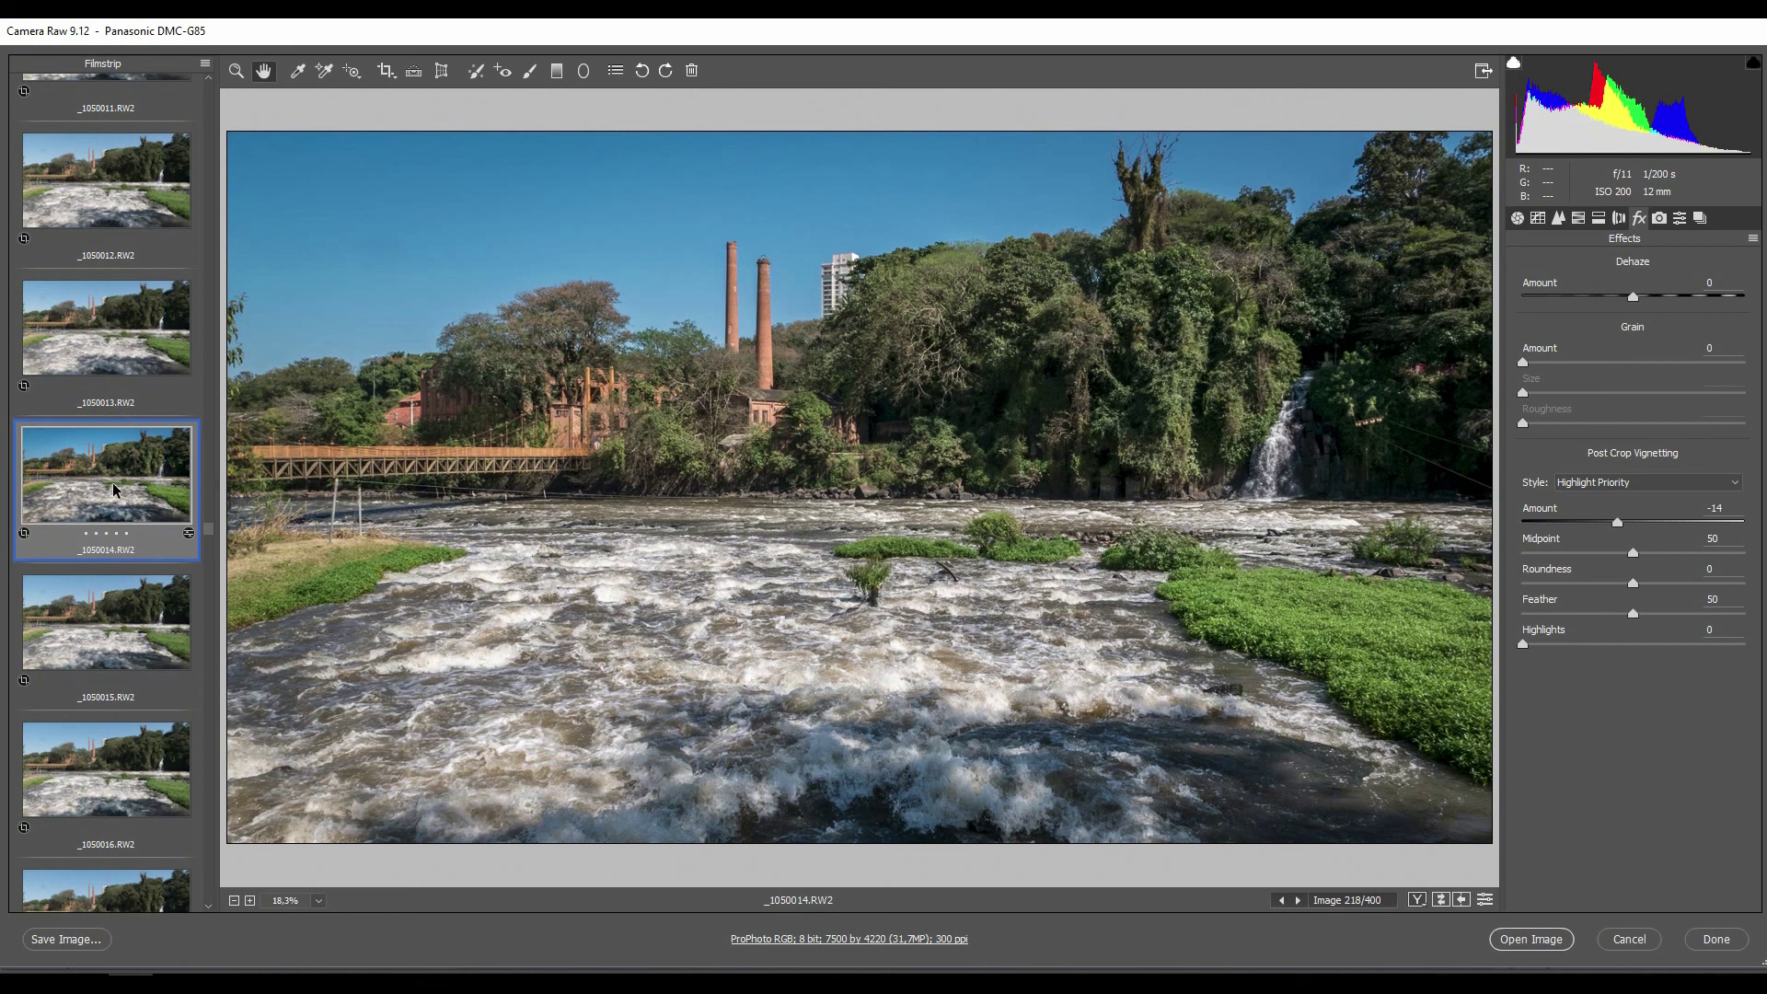
key("ctrl+a")
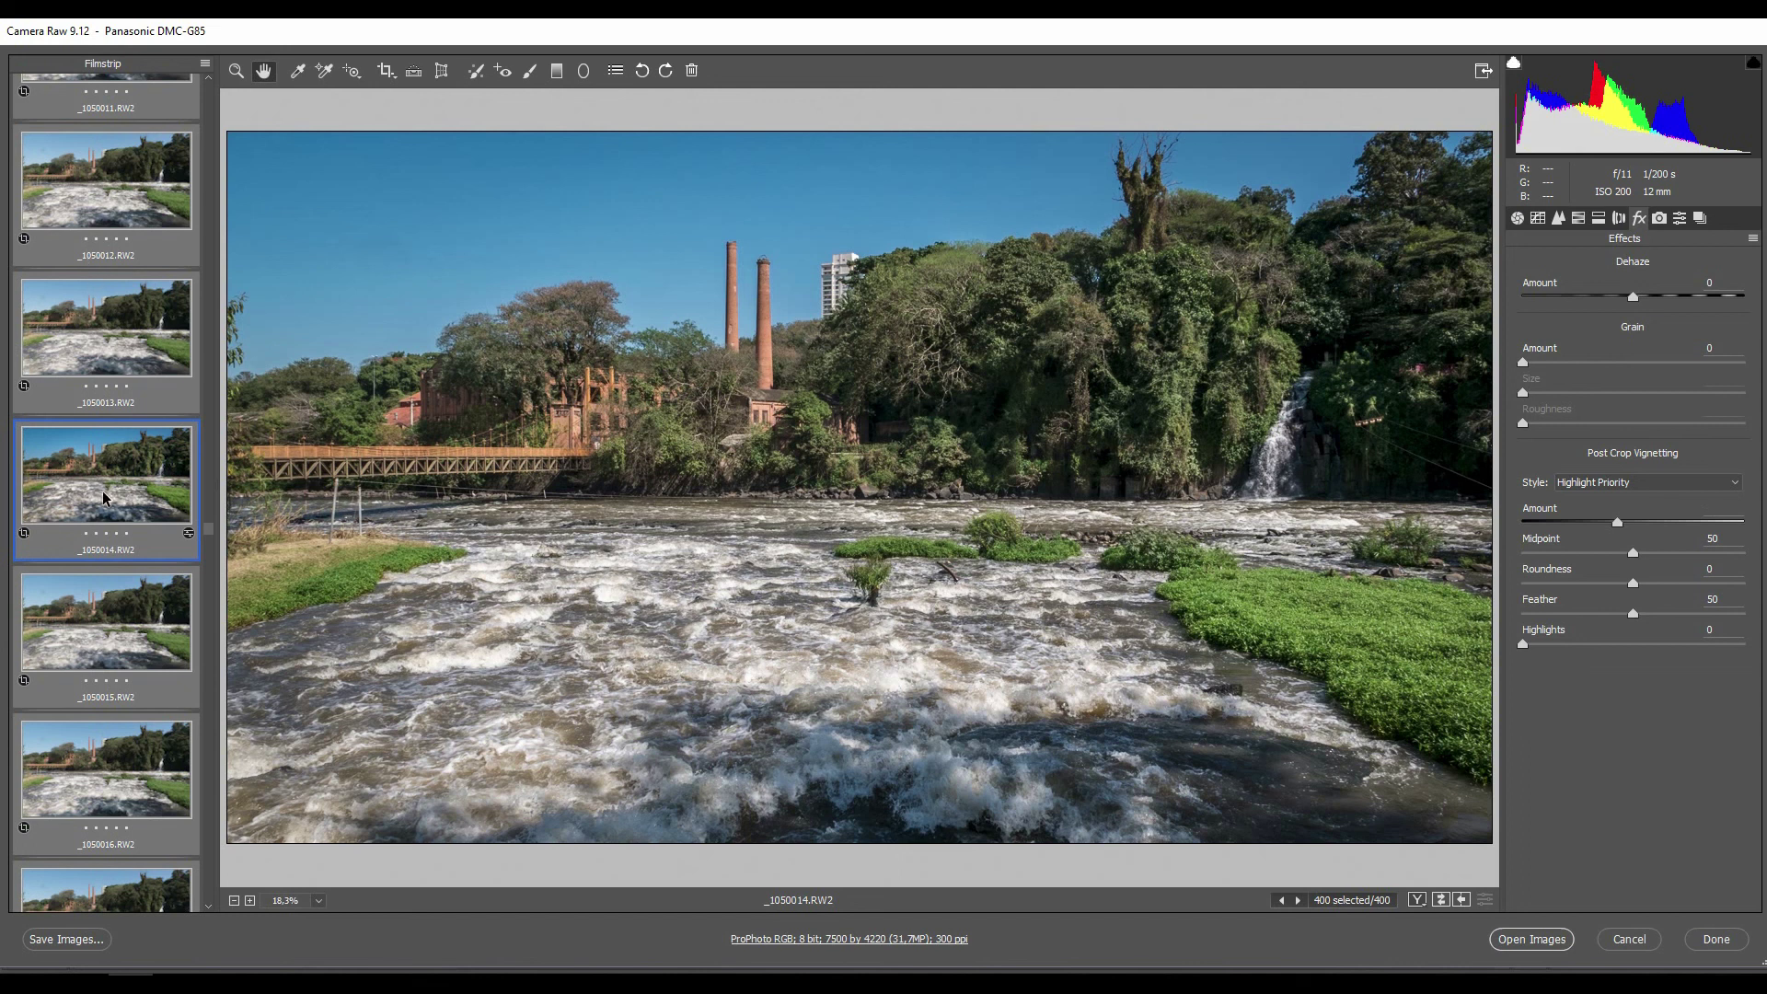
right_click(108, 477)
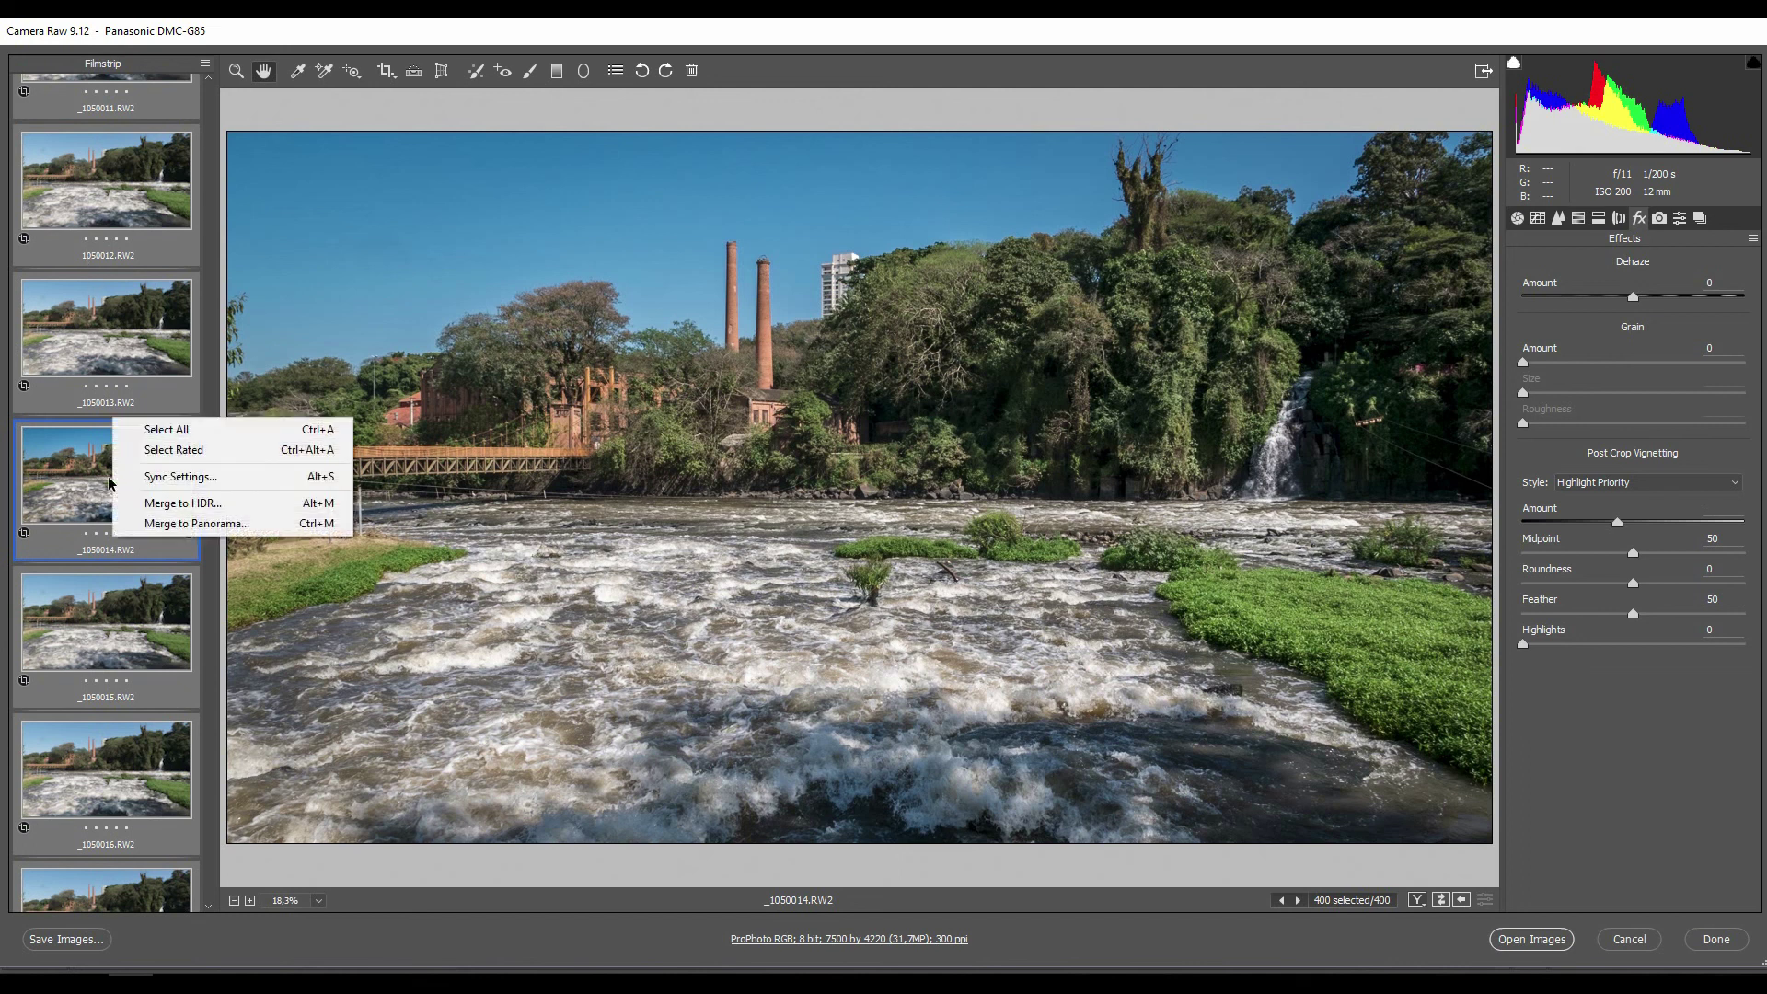
left_click(153, 476)
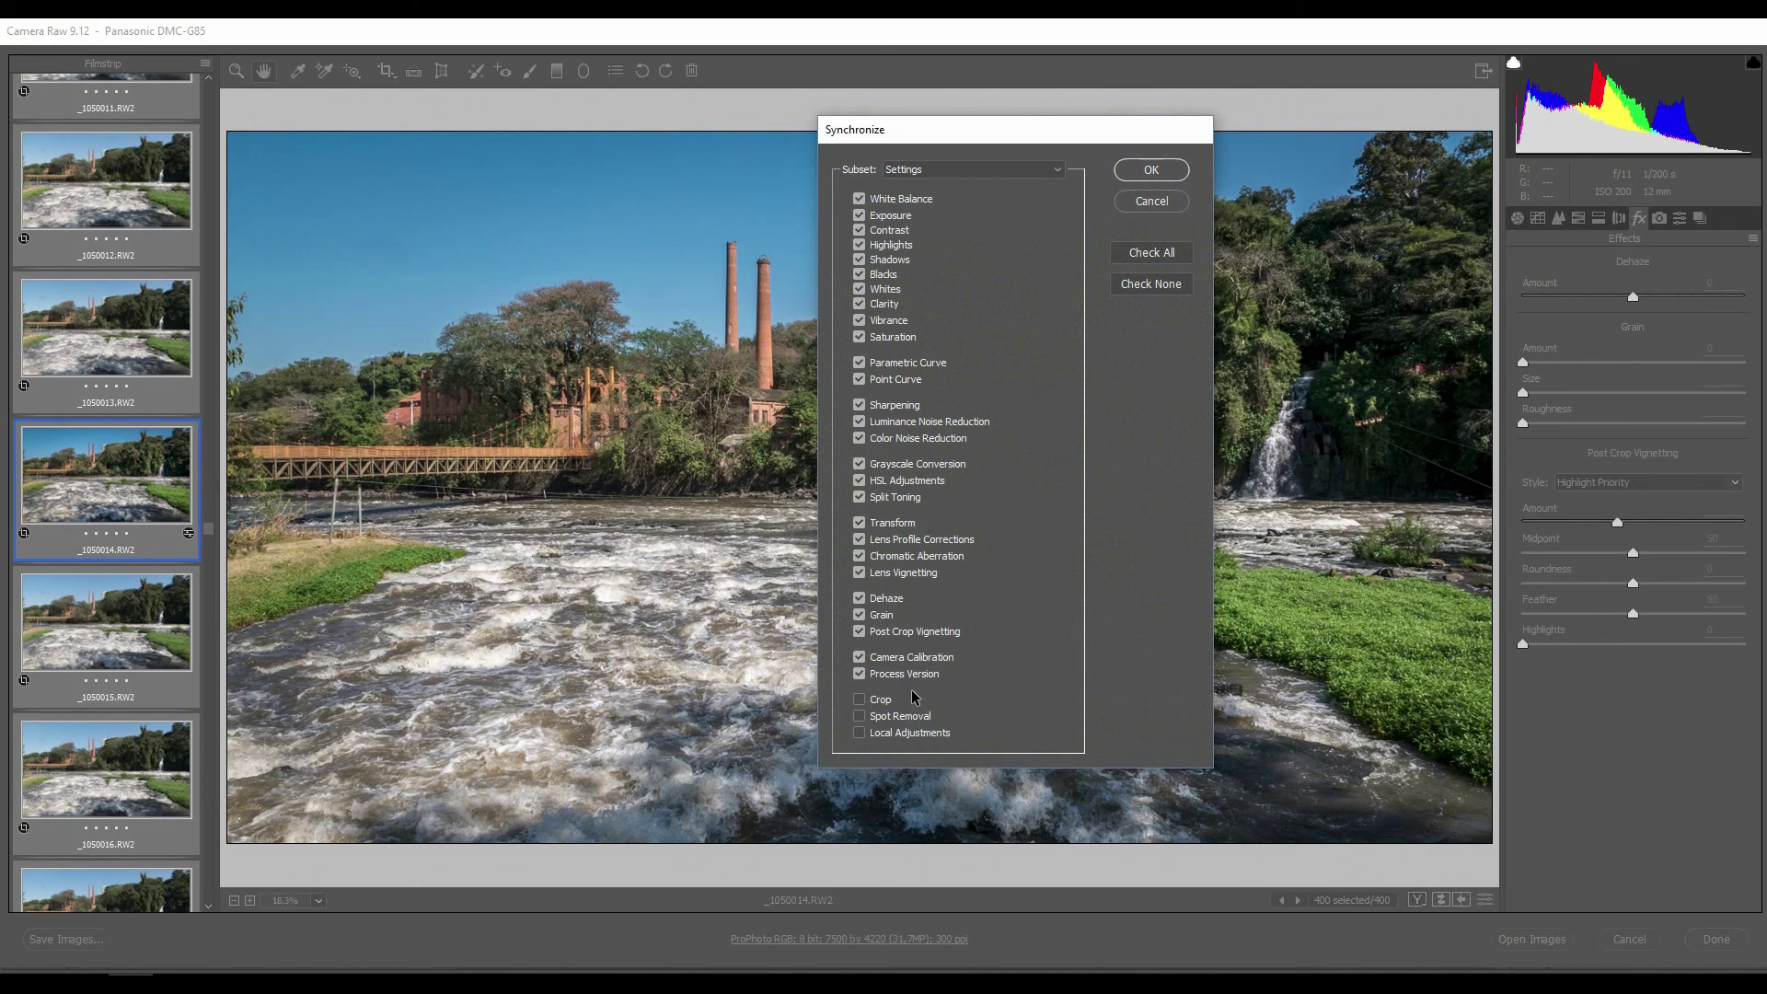
left_click(860, 717)
left_click(859, 736)
left_click(1149, 173)
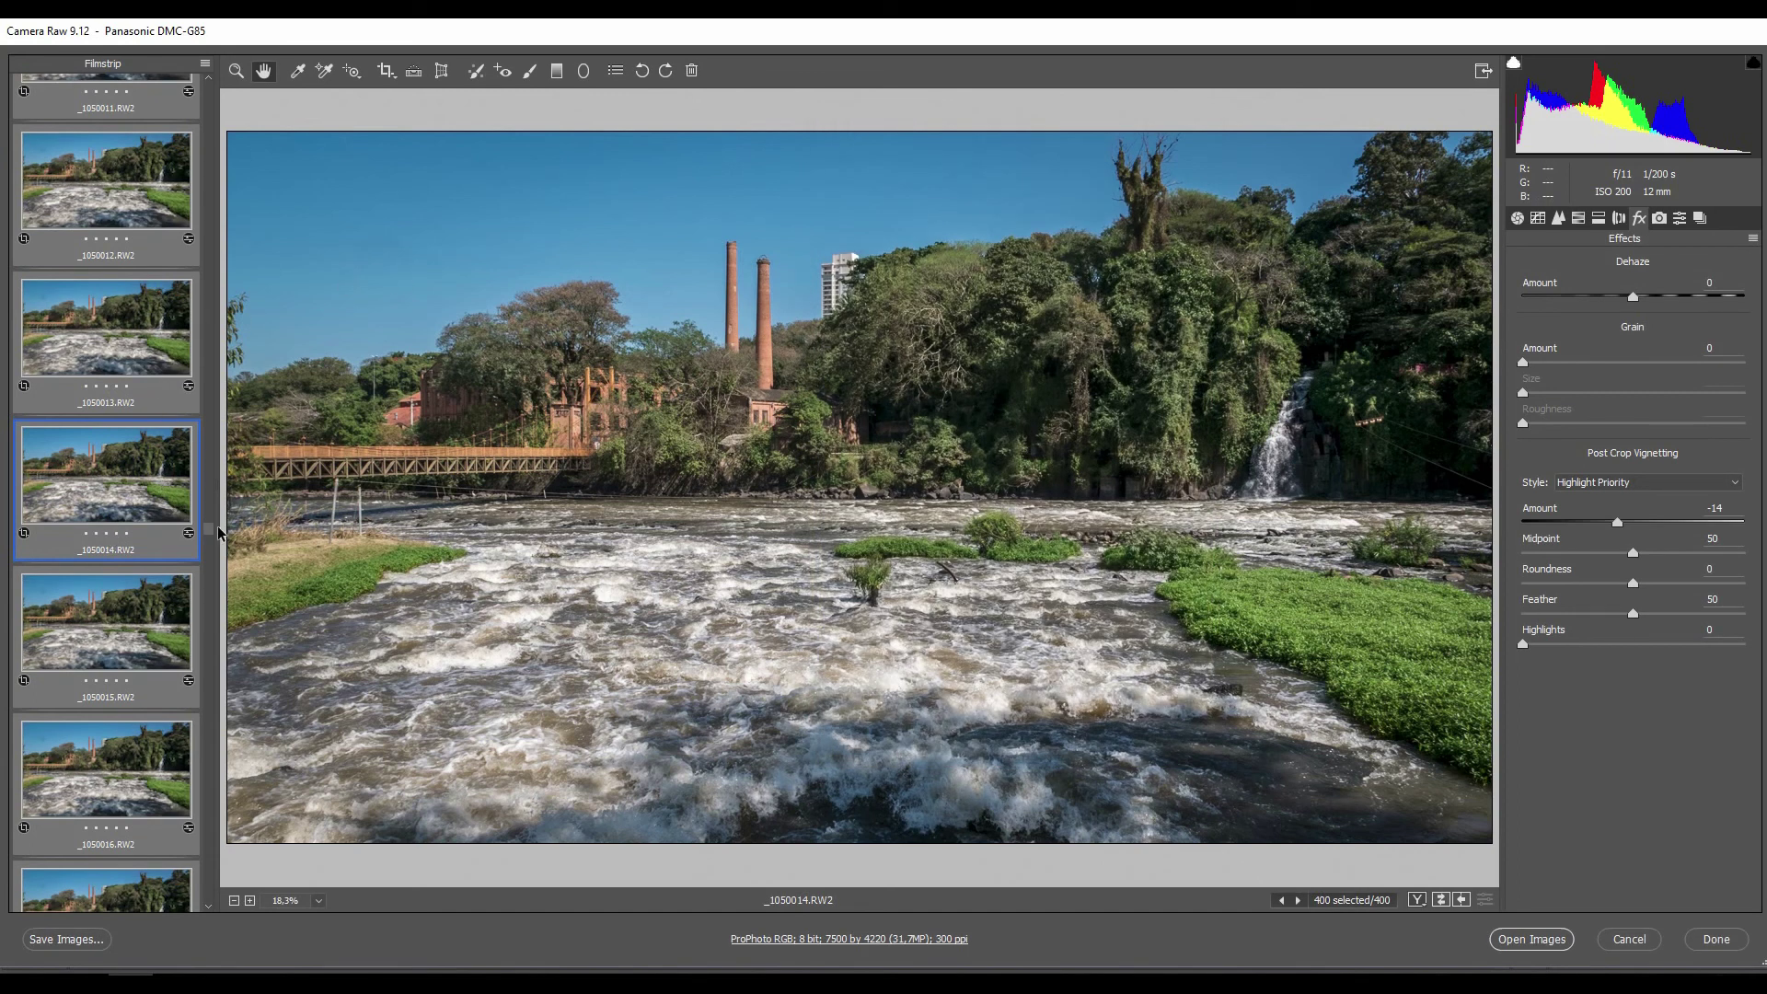
left_click_drag(212, 532, 211, 906)
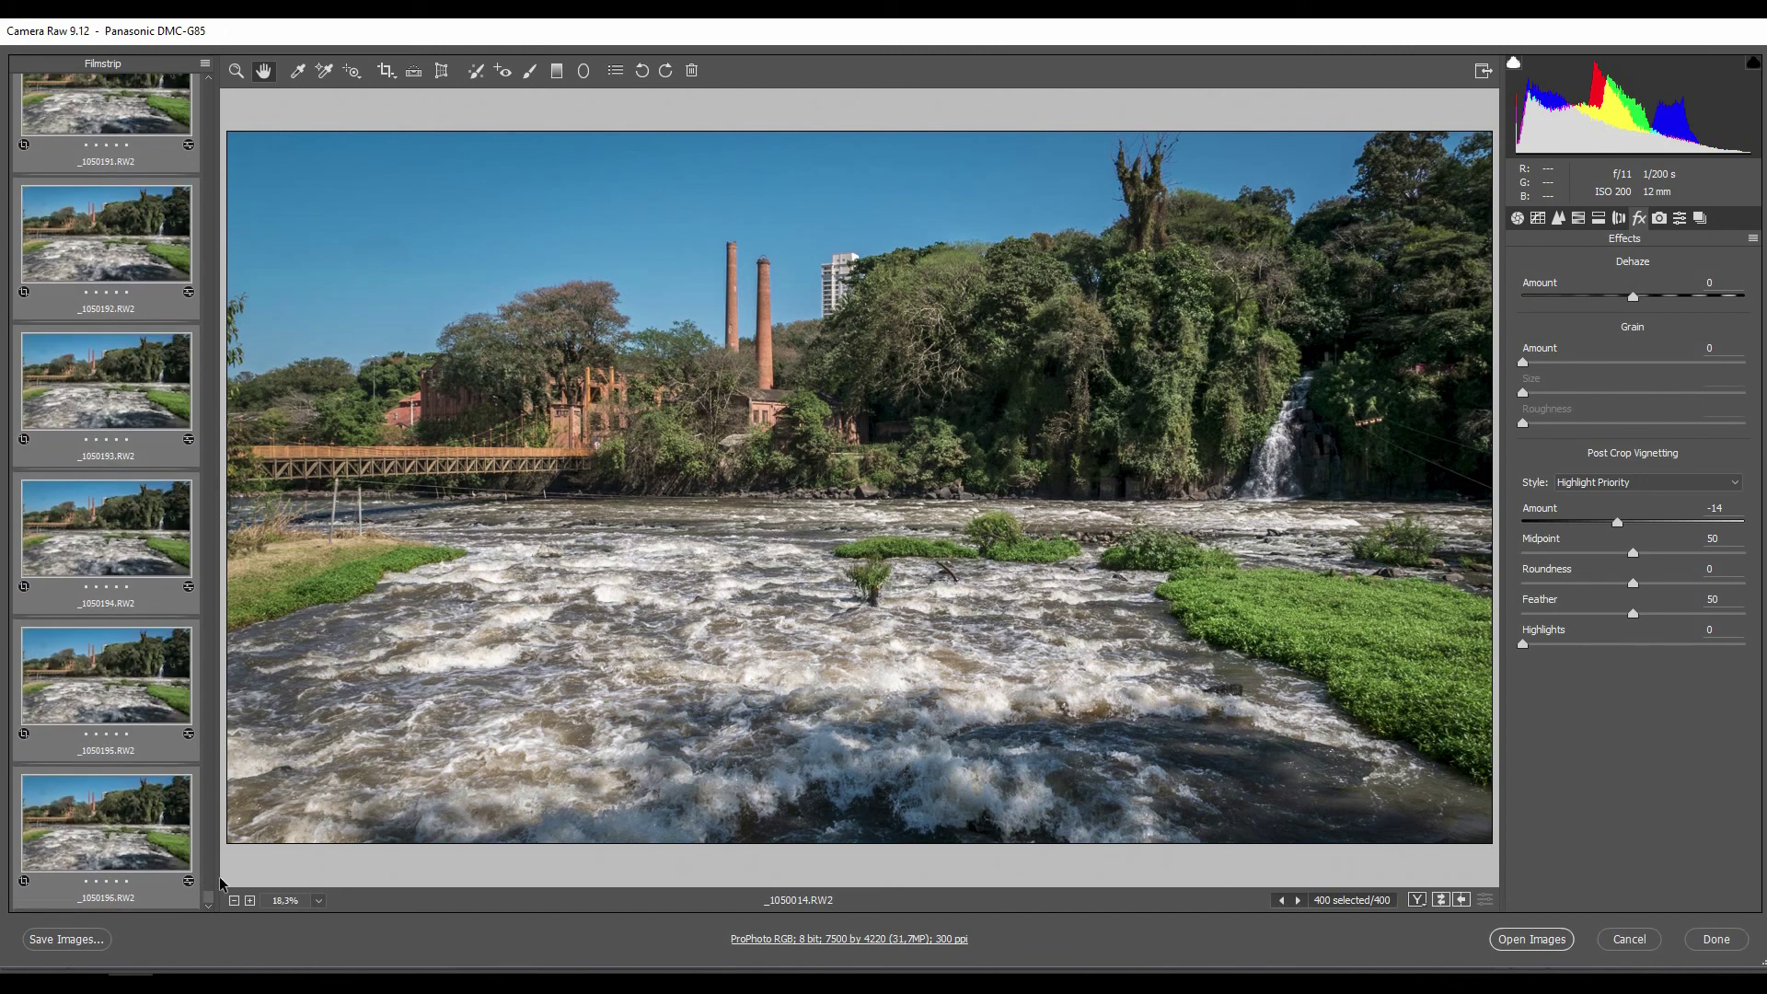
left_click_drag(211, 897, 246, 407)
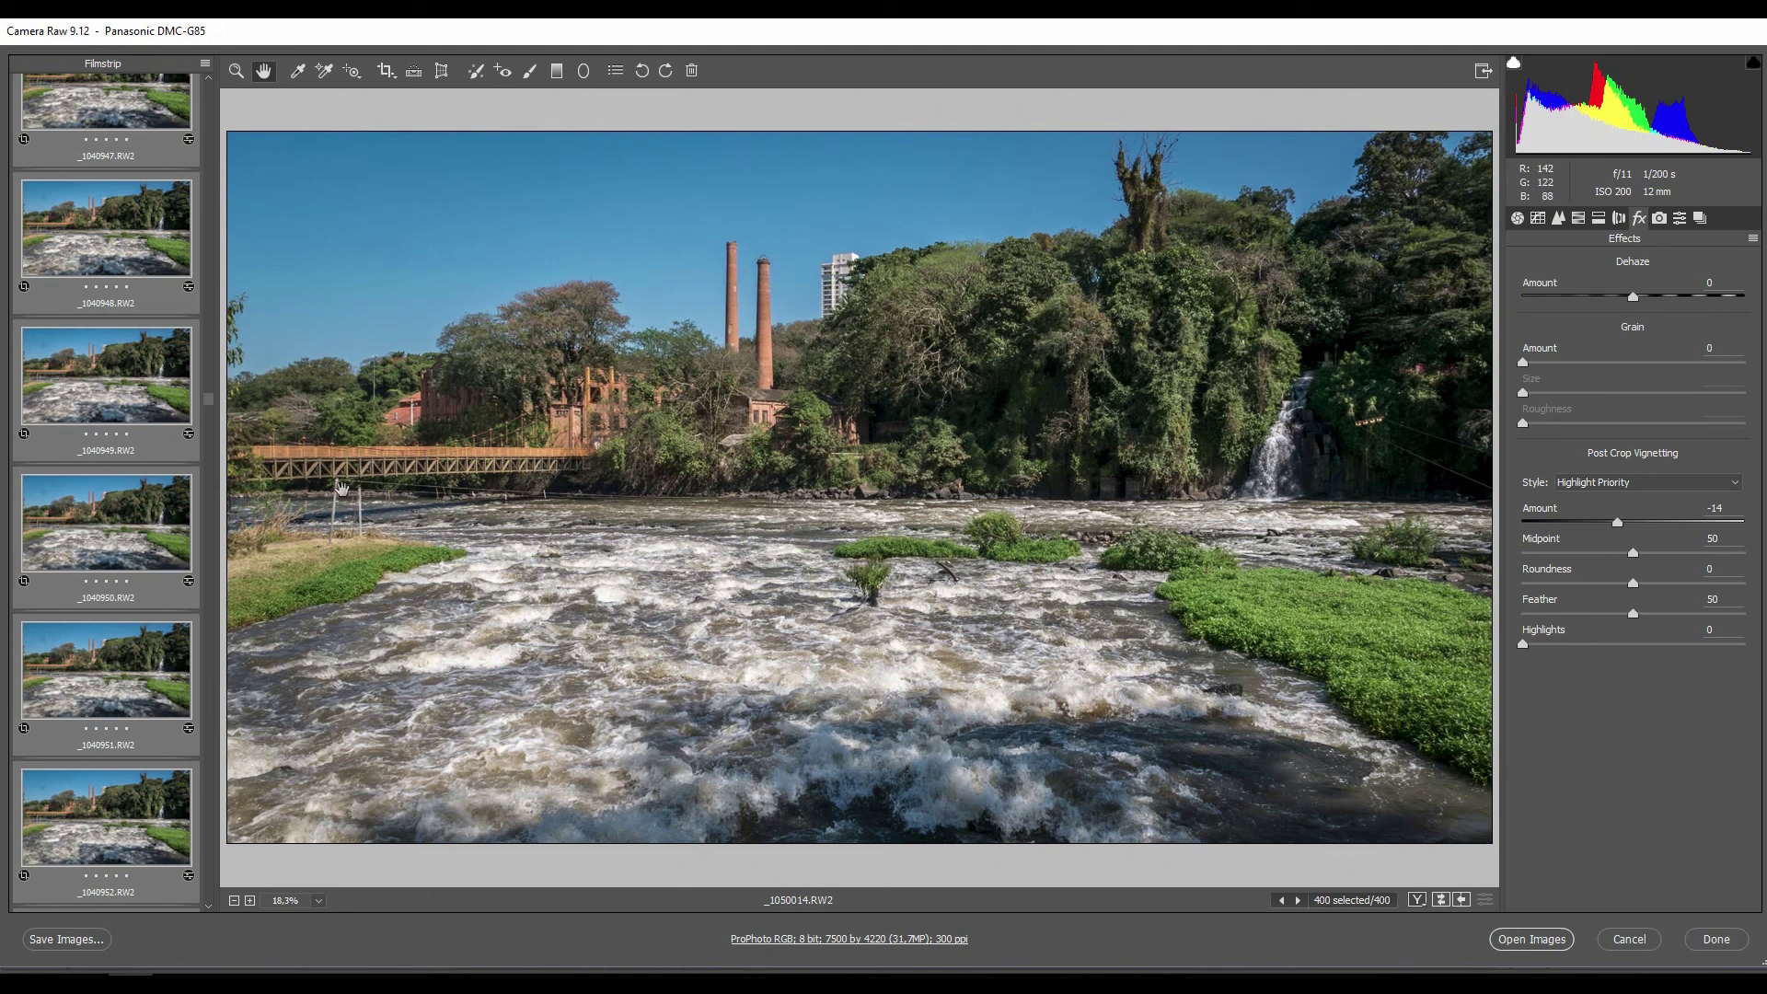
Set the save destination to the Desktop's time lapse episodio folder
left_click(55, 948)
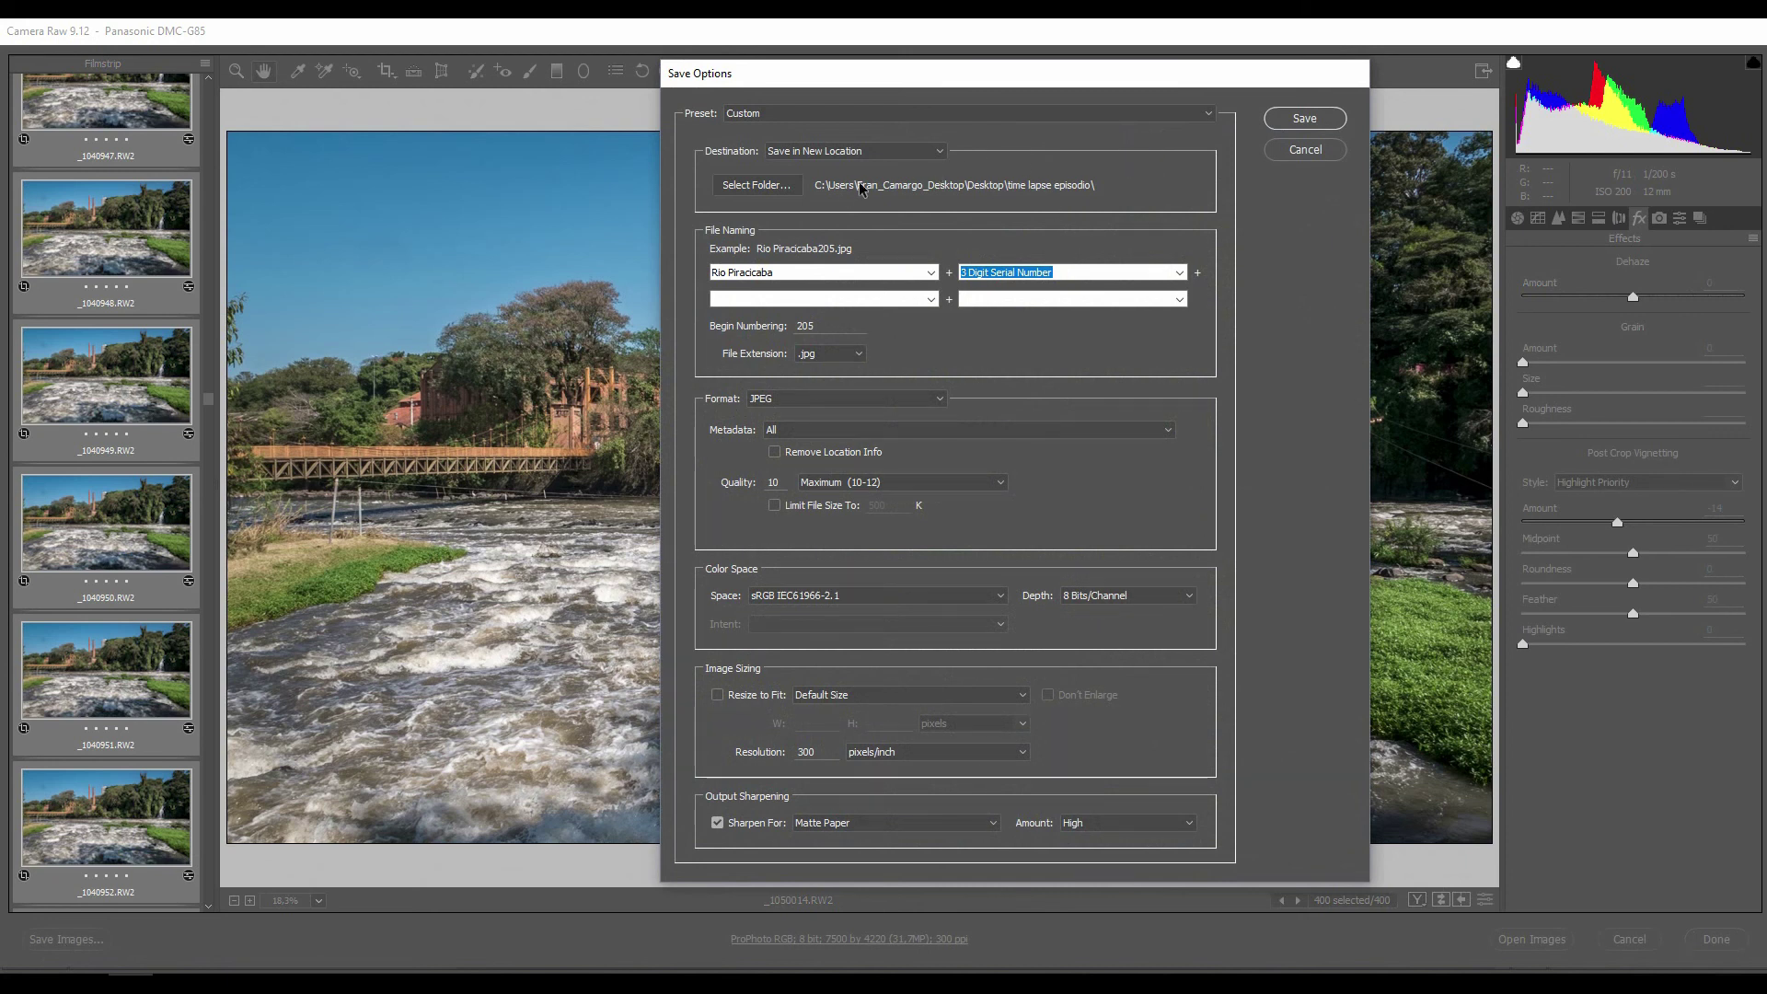
left_click(781, 187)
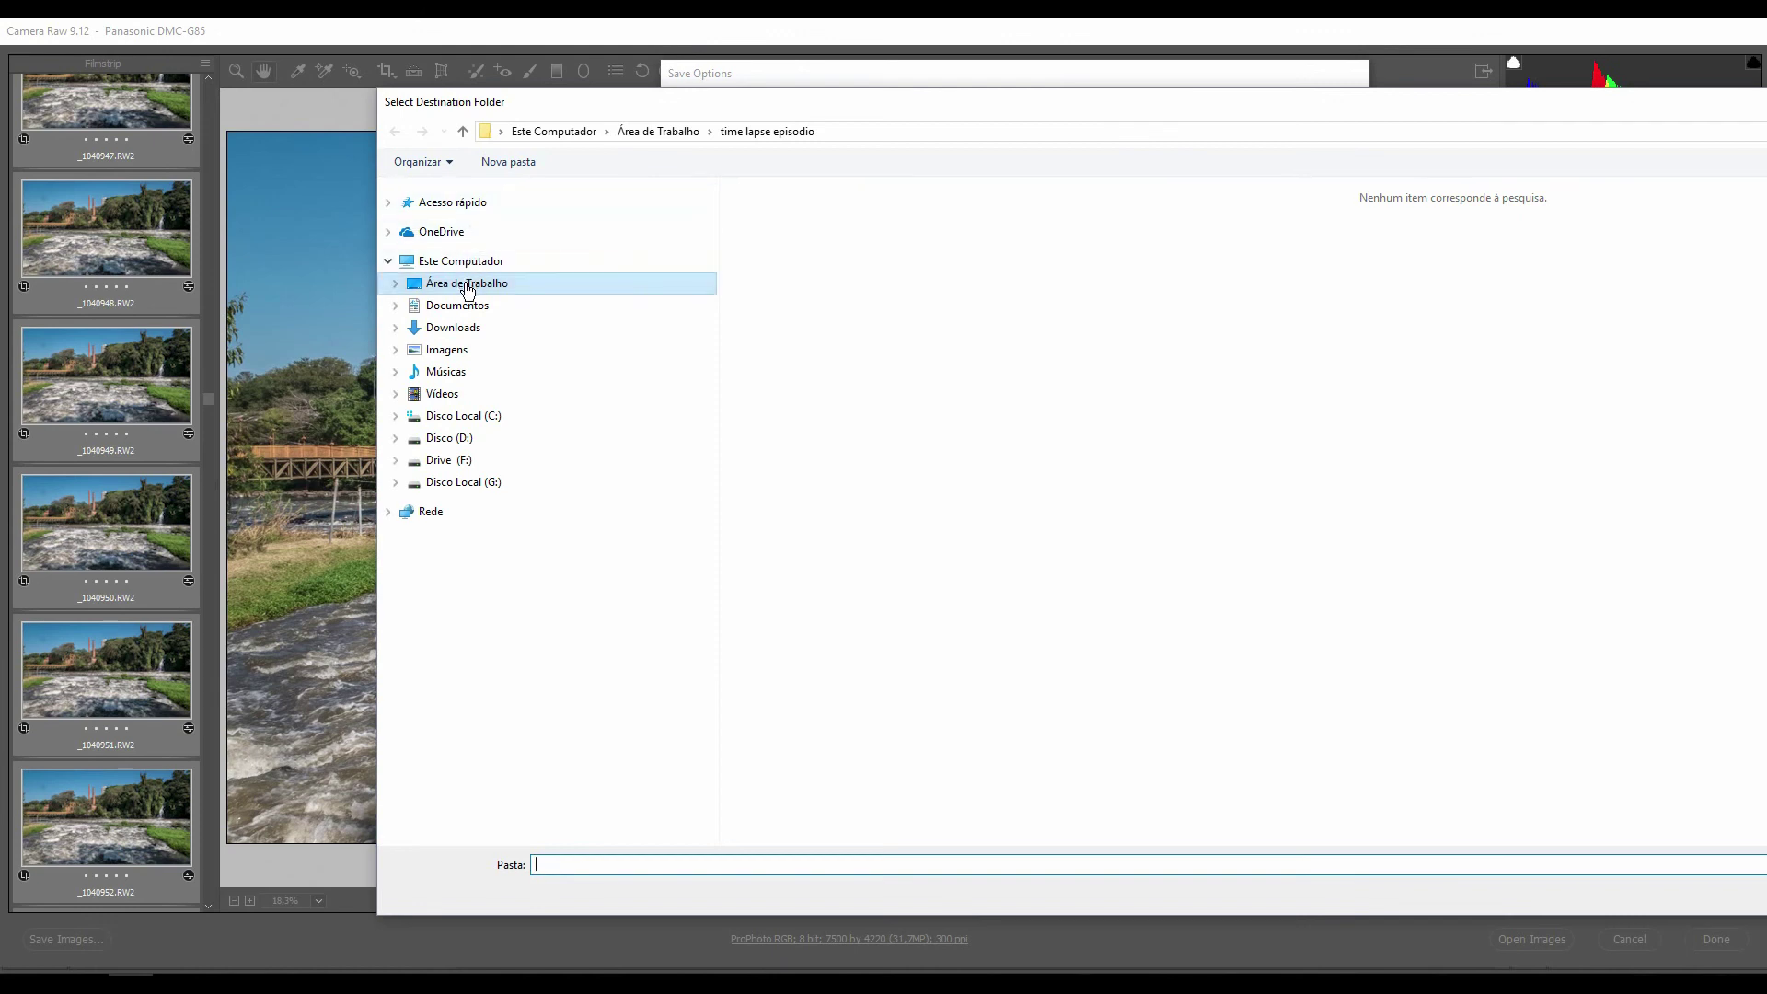
left_click(644, 129)
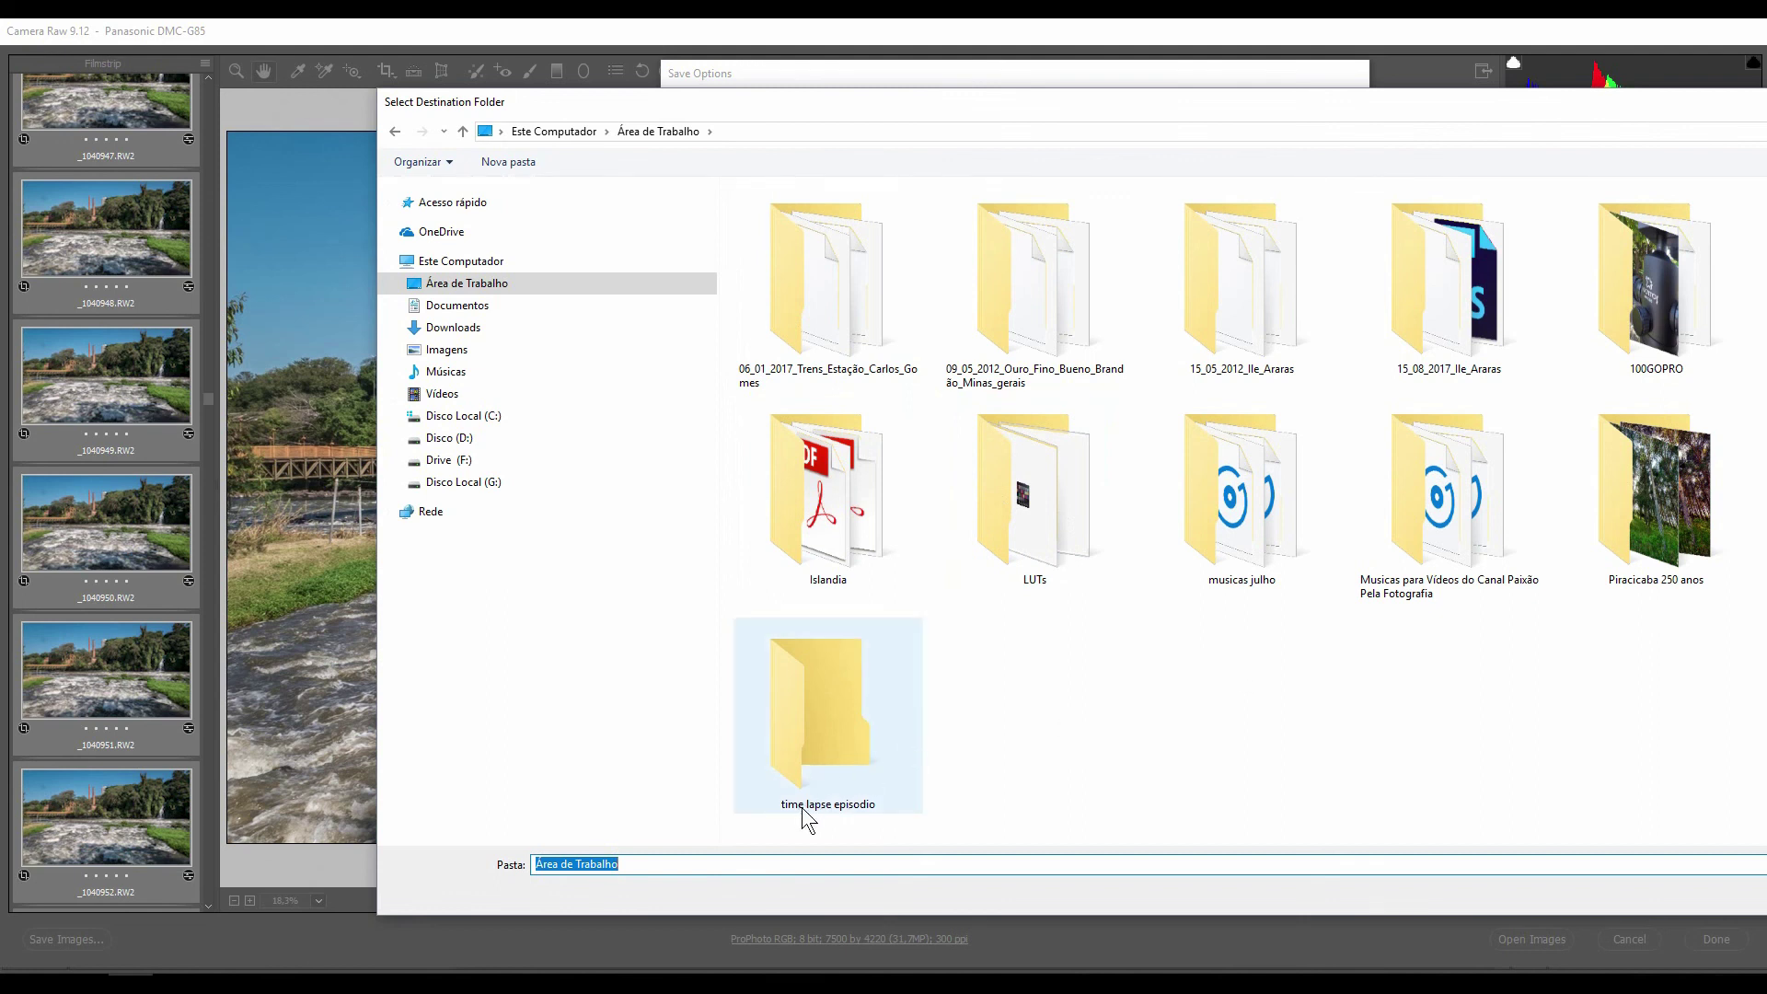
double_click(836, 747)
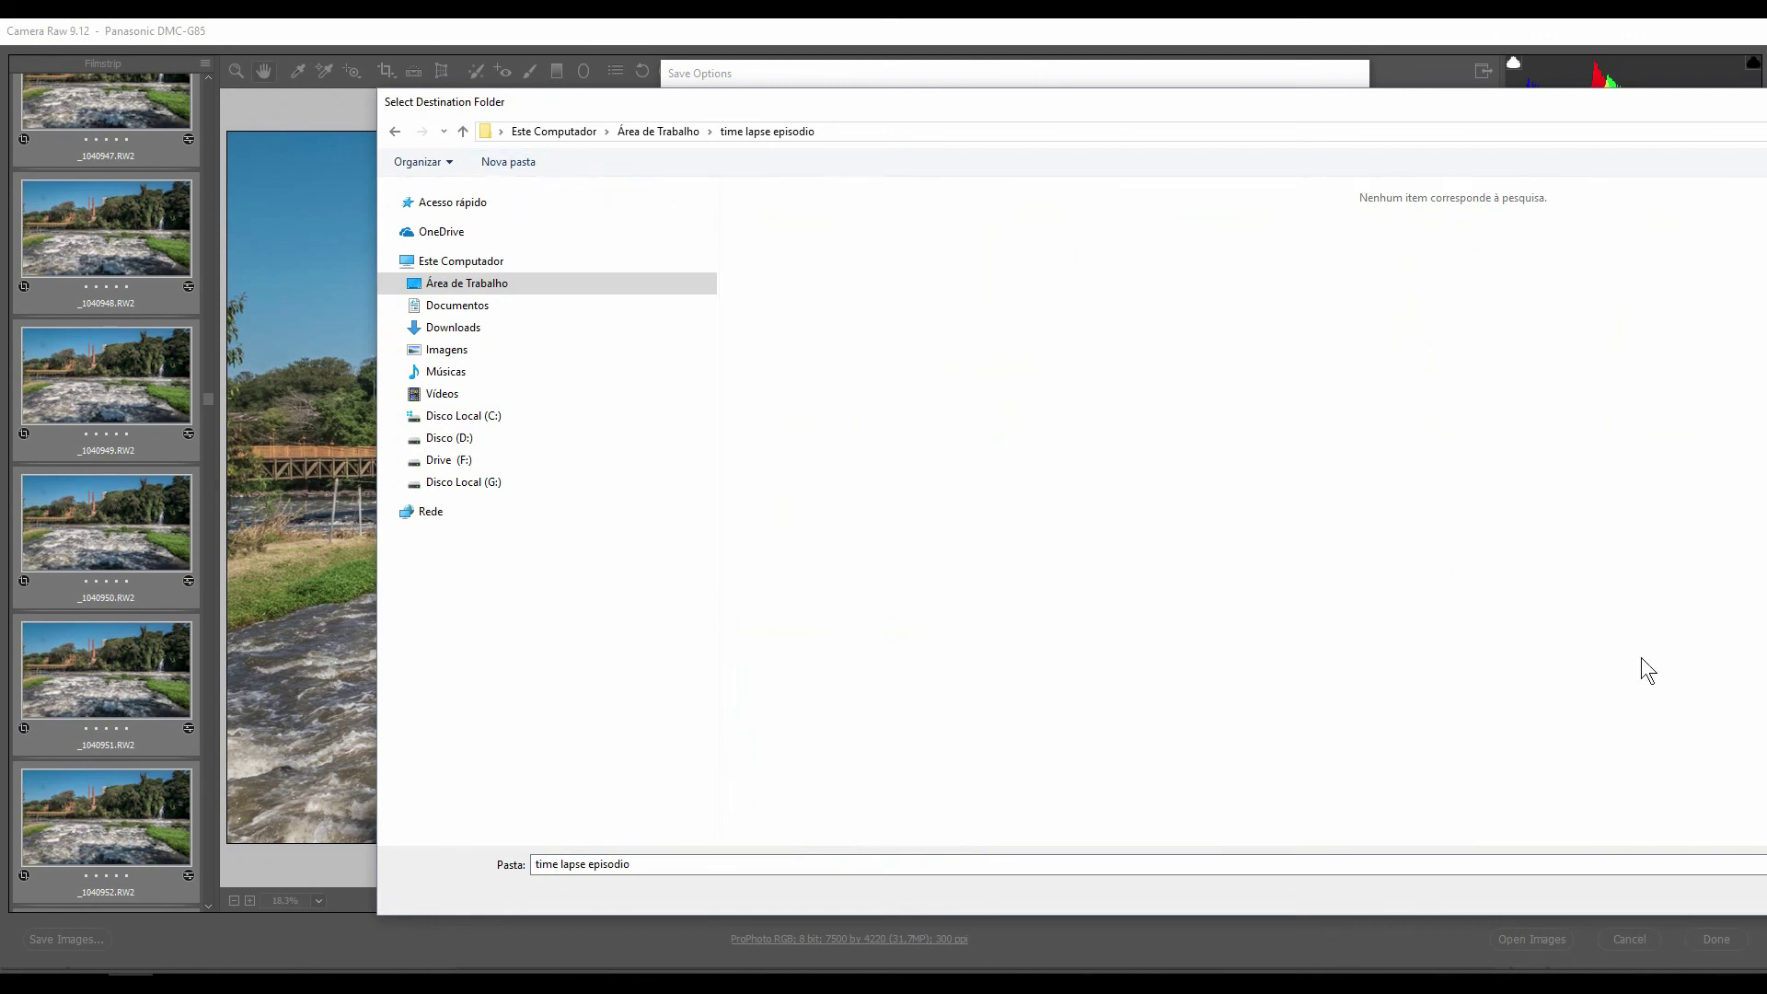
key("Return")
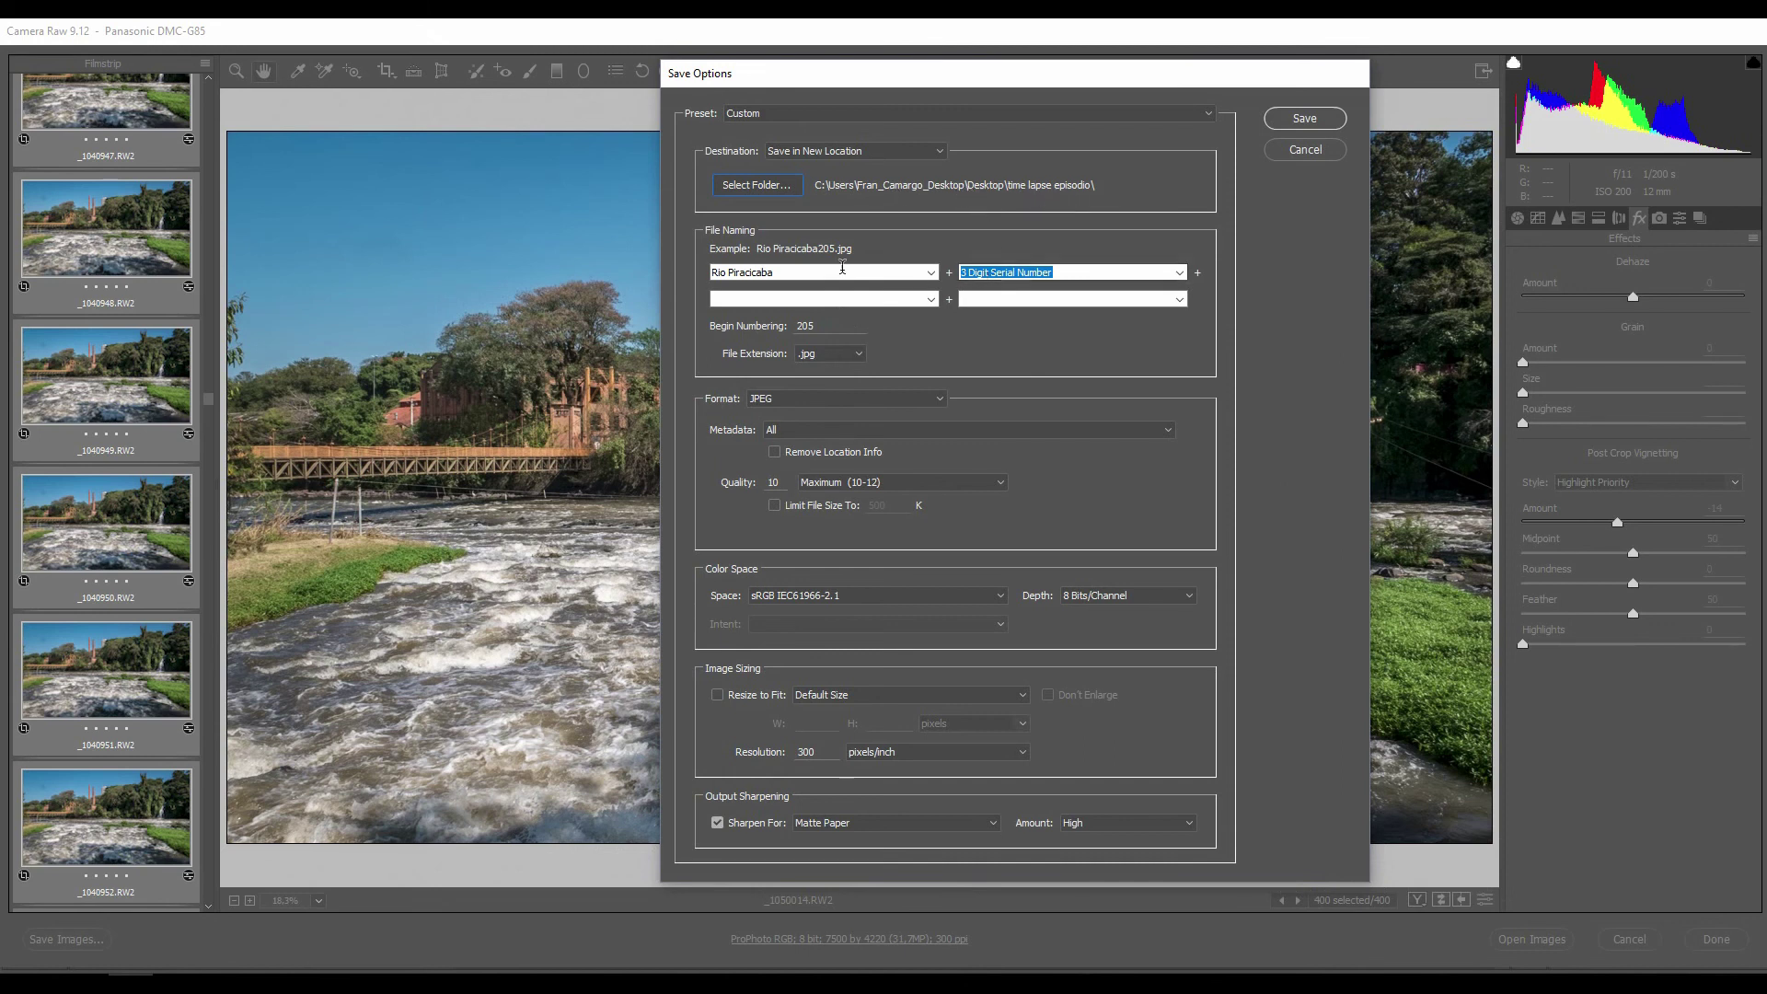
Rename the file prefix to 'time laapse' and select the starting number for replacement with 001
left_click(839, 268)
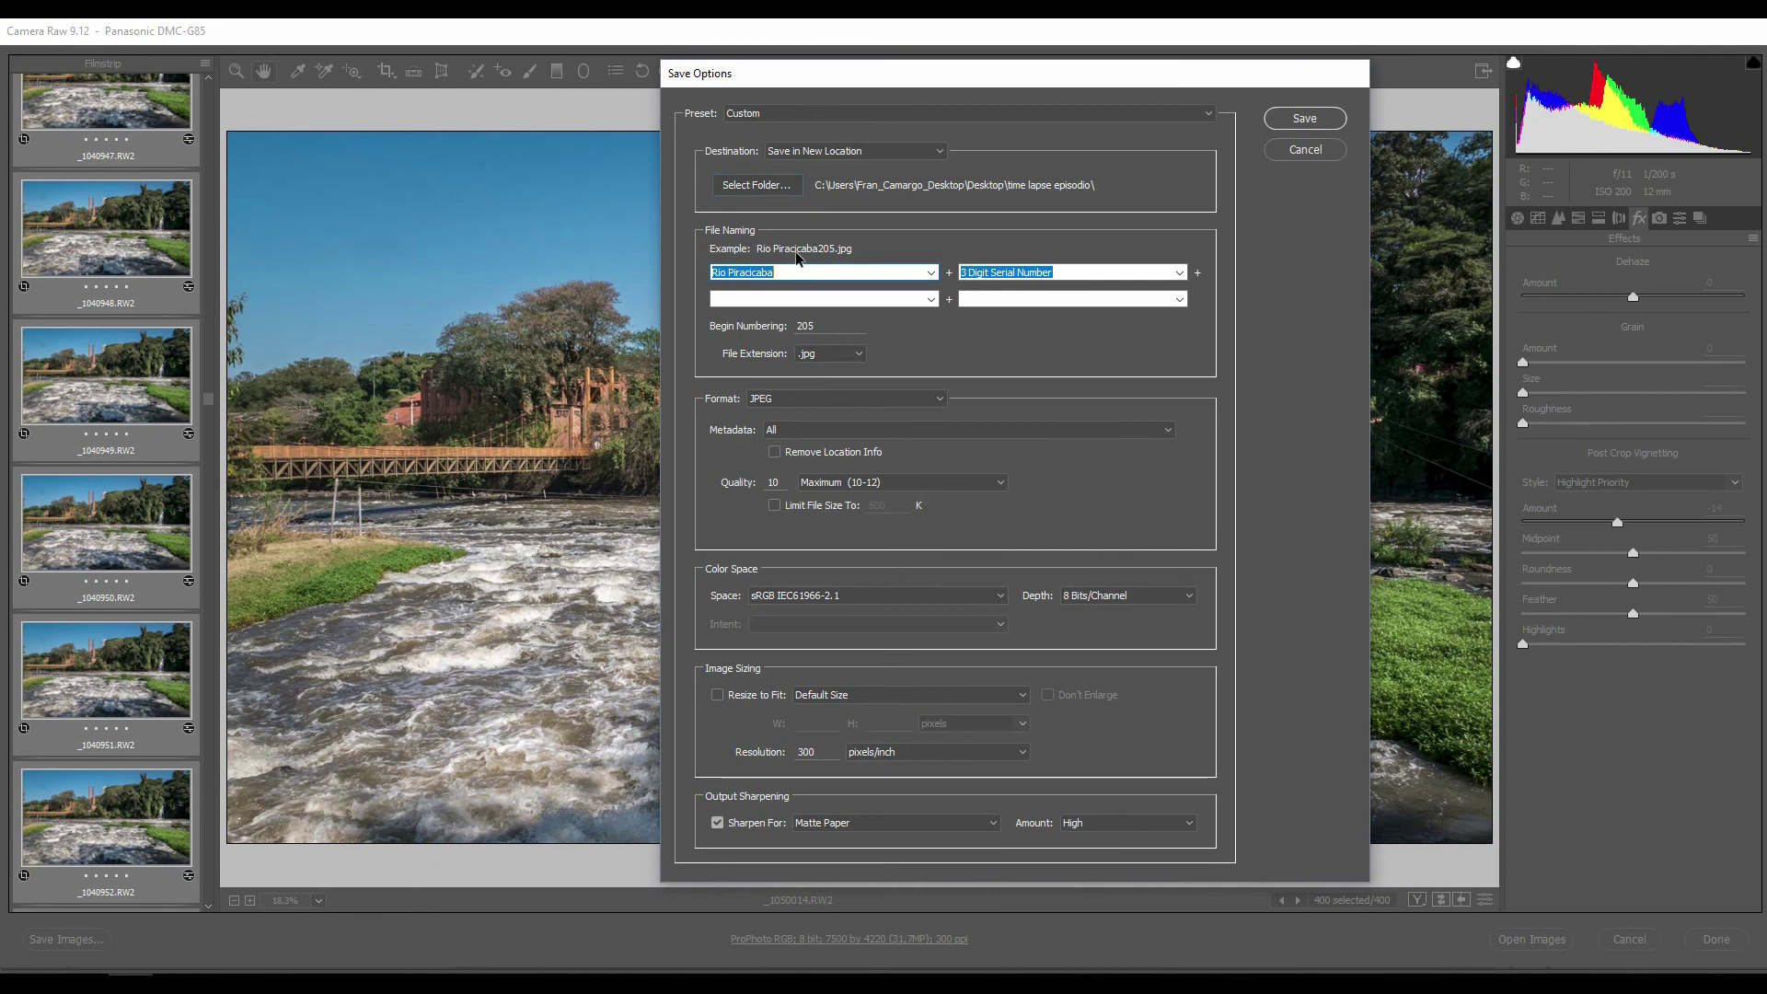
key("BackSpace")
type("ti")
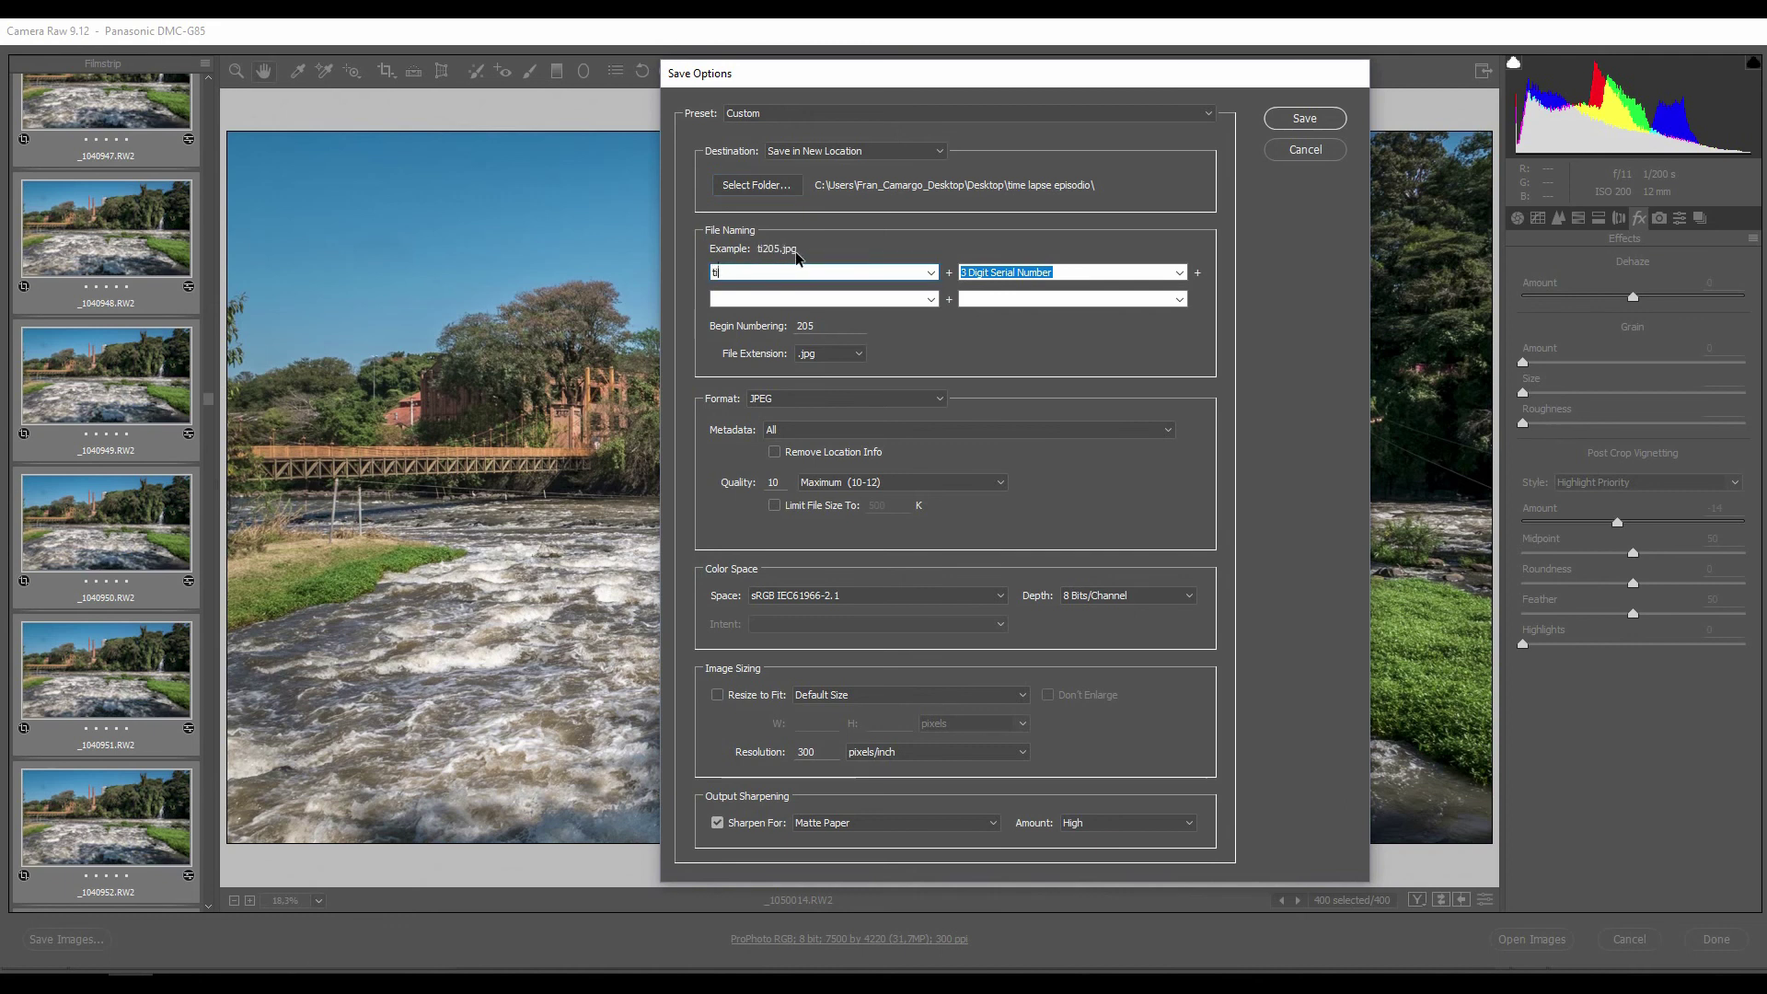
type("me laapse")
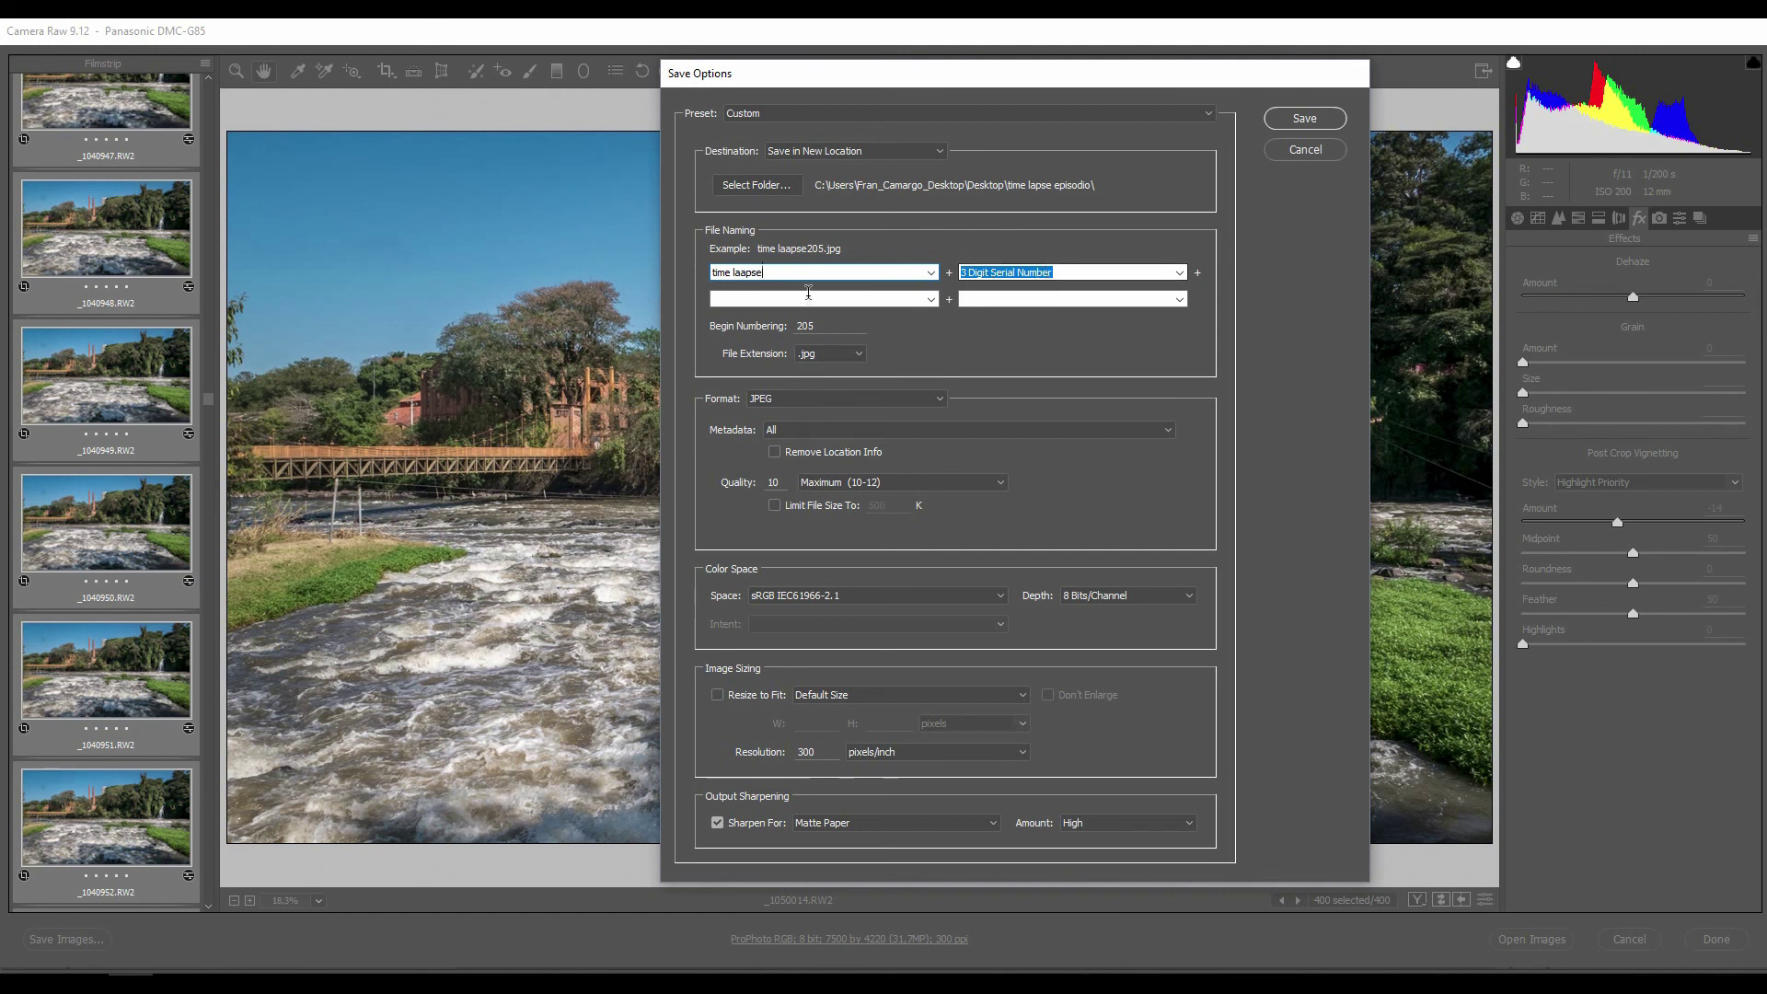
left_click_drag(828, 326, 778, 327)
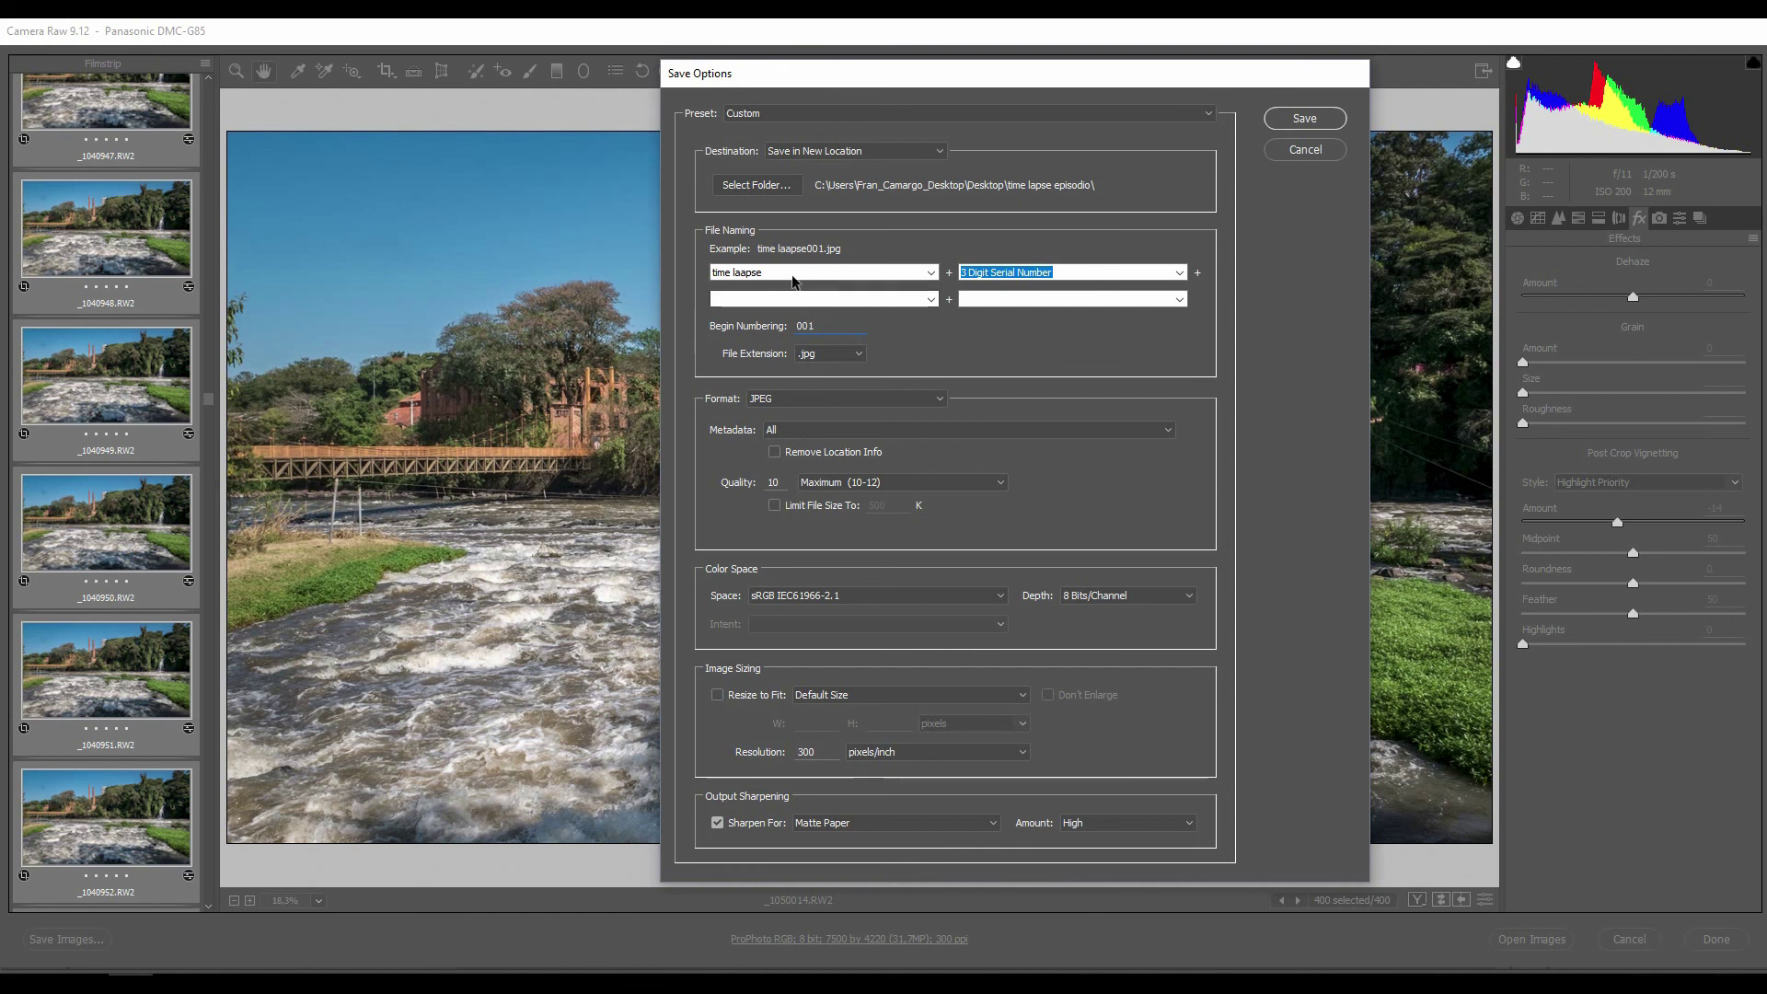
Keep the .jpg extension and Maximum JPEG quality
left_click(859, 358)
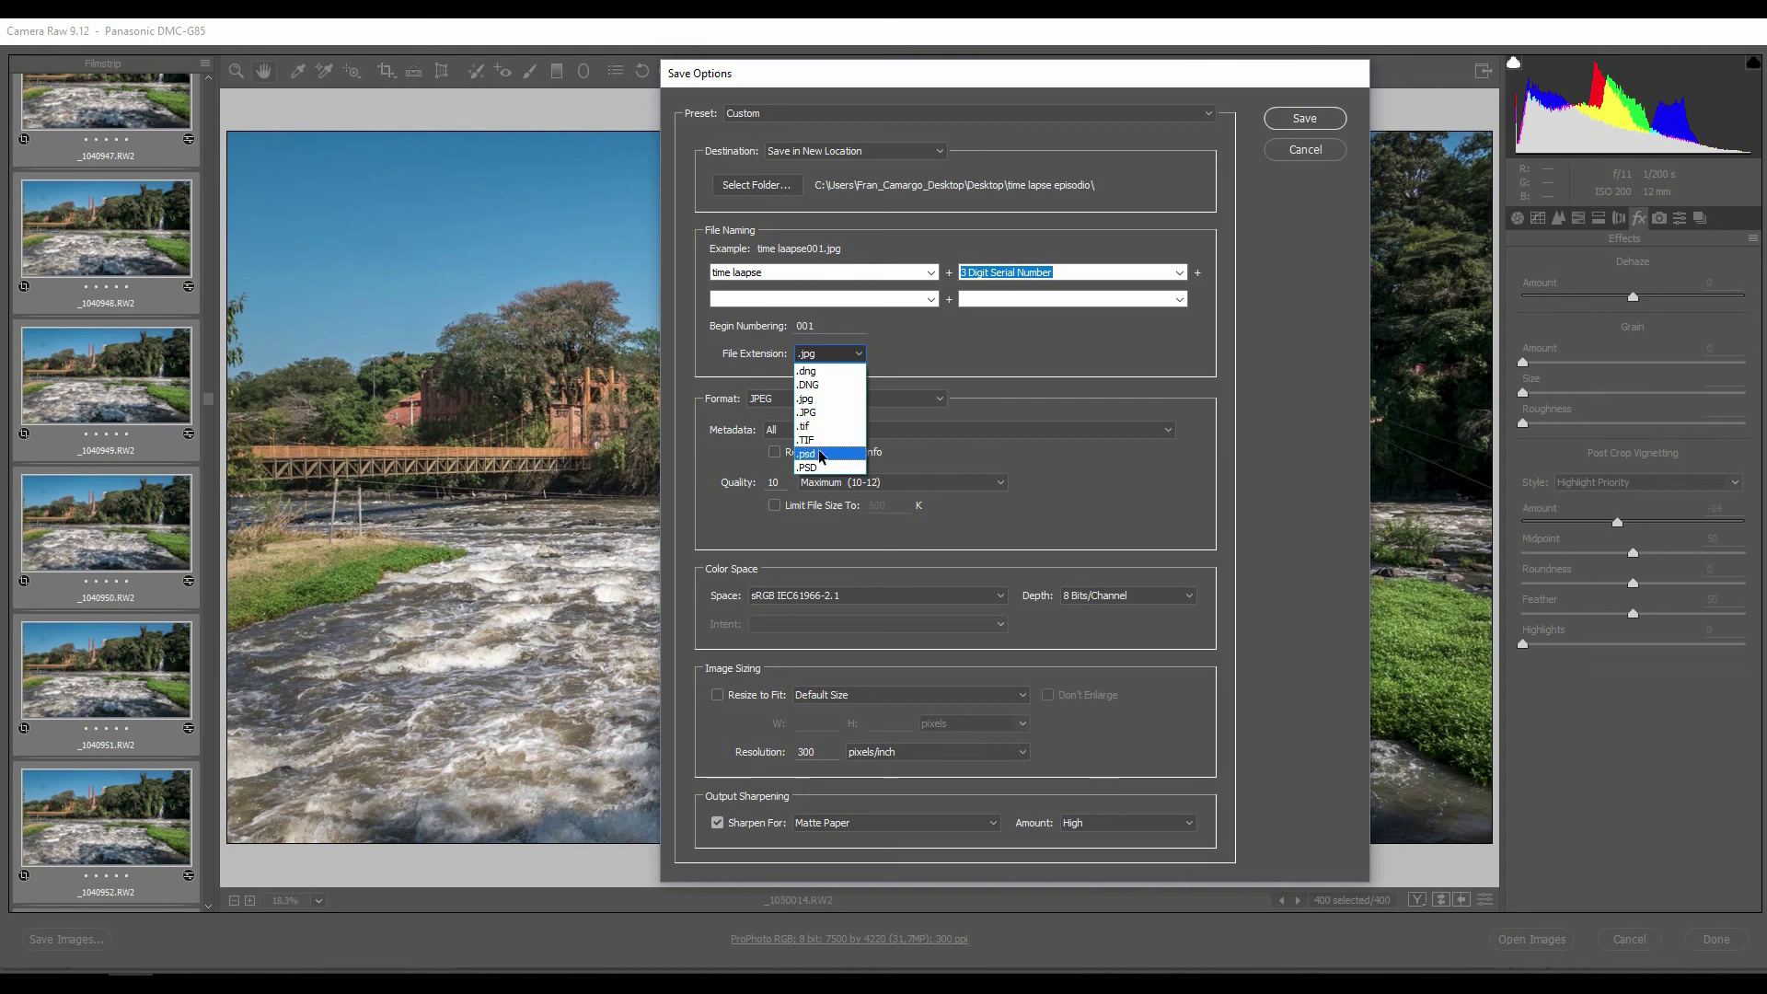
left_click(815, 400)
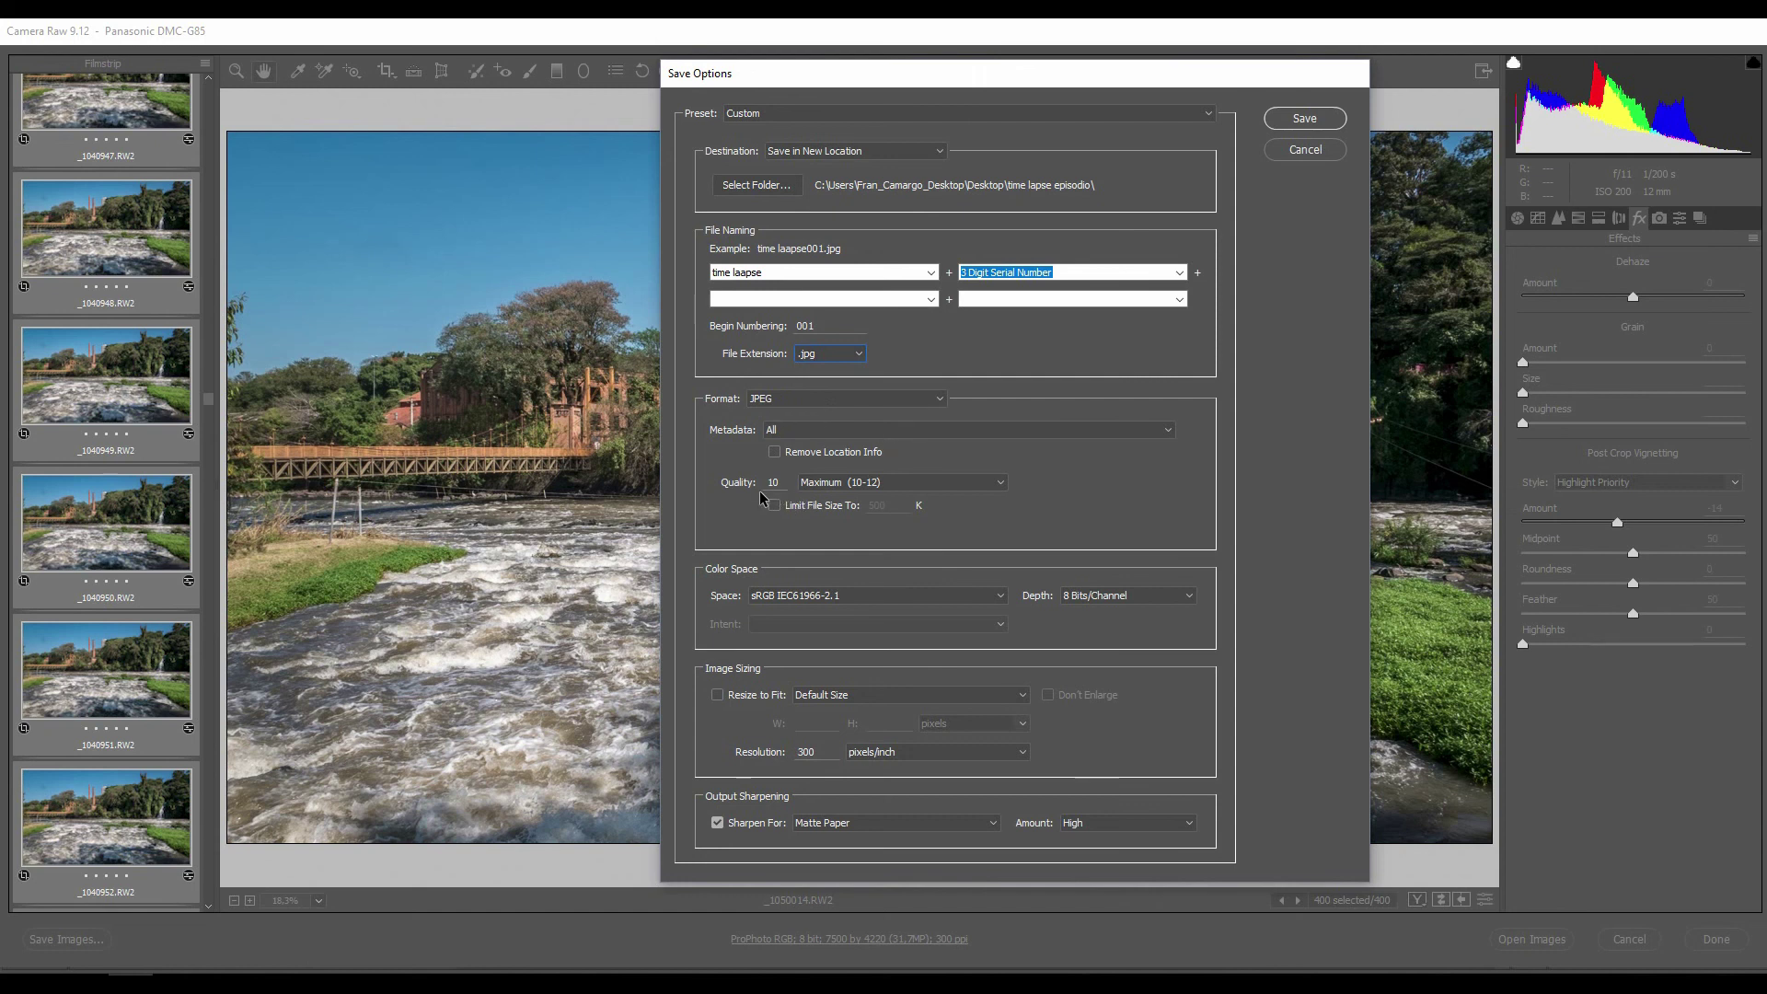
left_click(999, 483)
left_click(894, 542)
Sharpen the output for Matte Paper with the amount at High
left_click(718, 824)
left_click(719, 825)
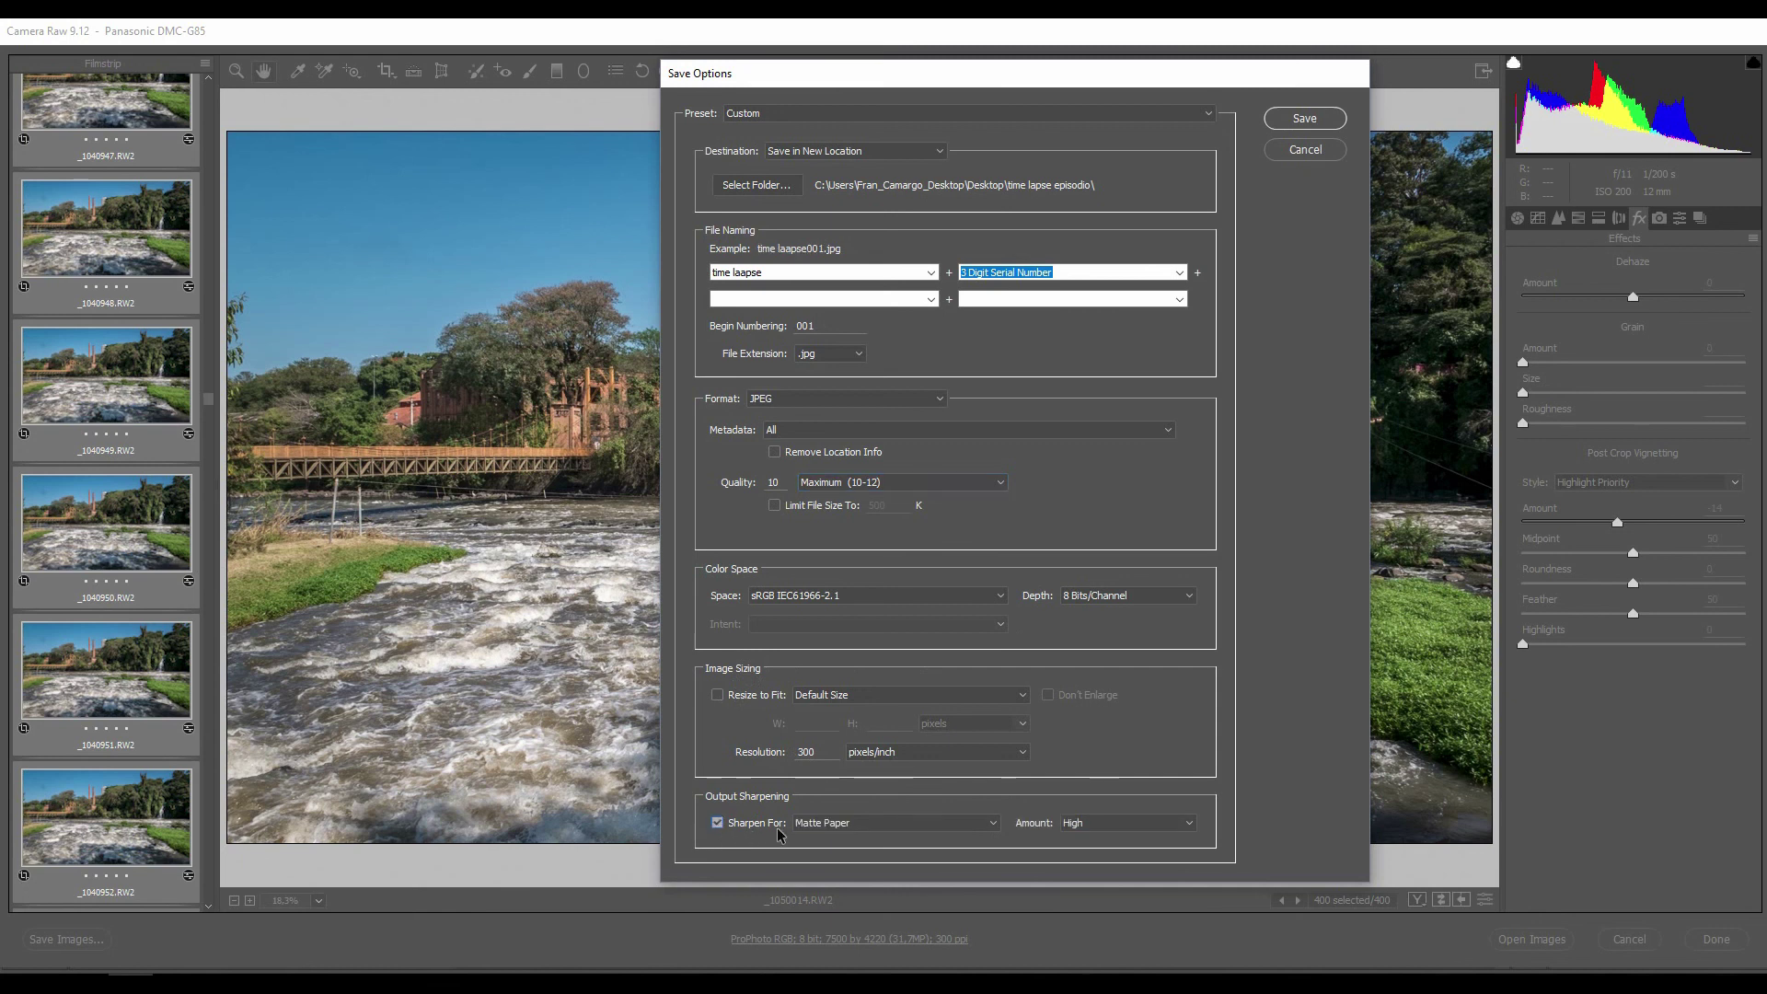
left_click(993, 824)
left_click(994, 826)
left_click(1186, 833)
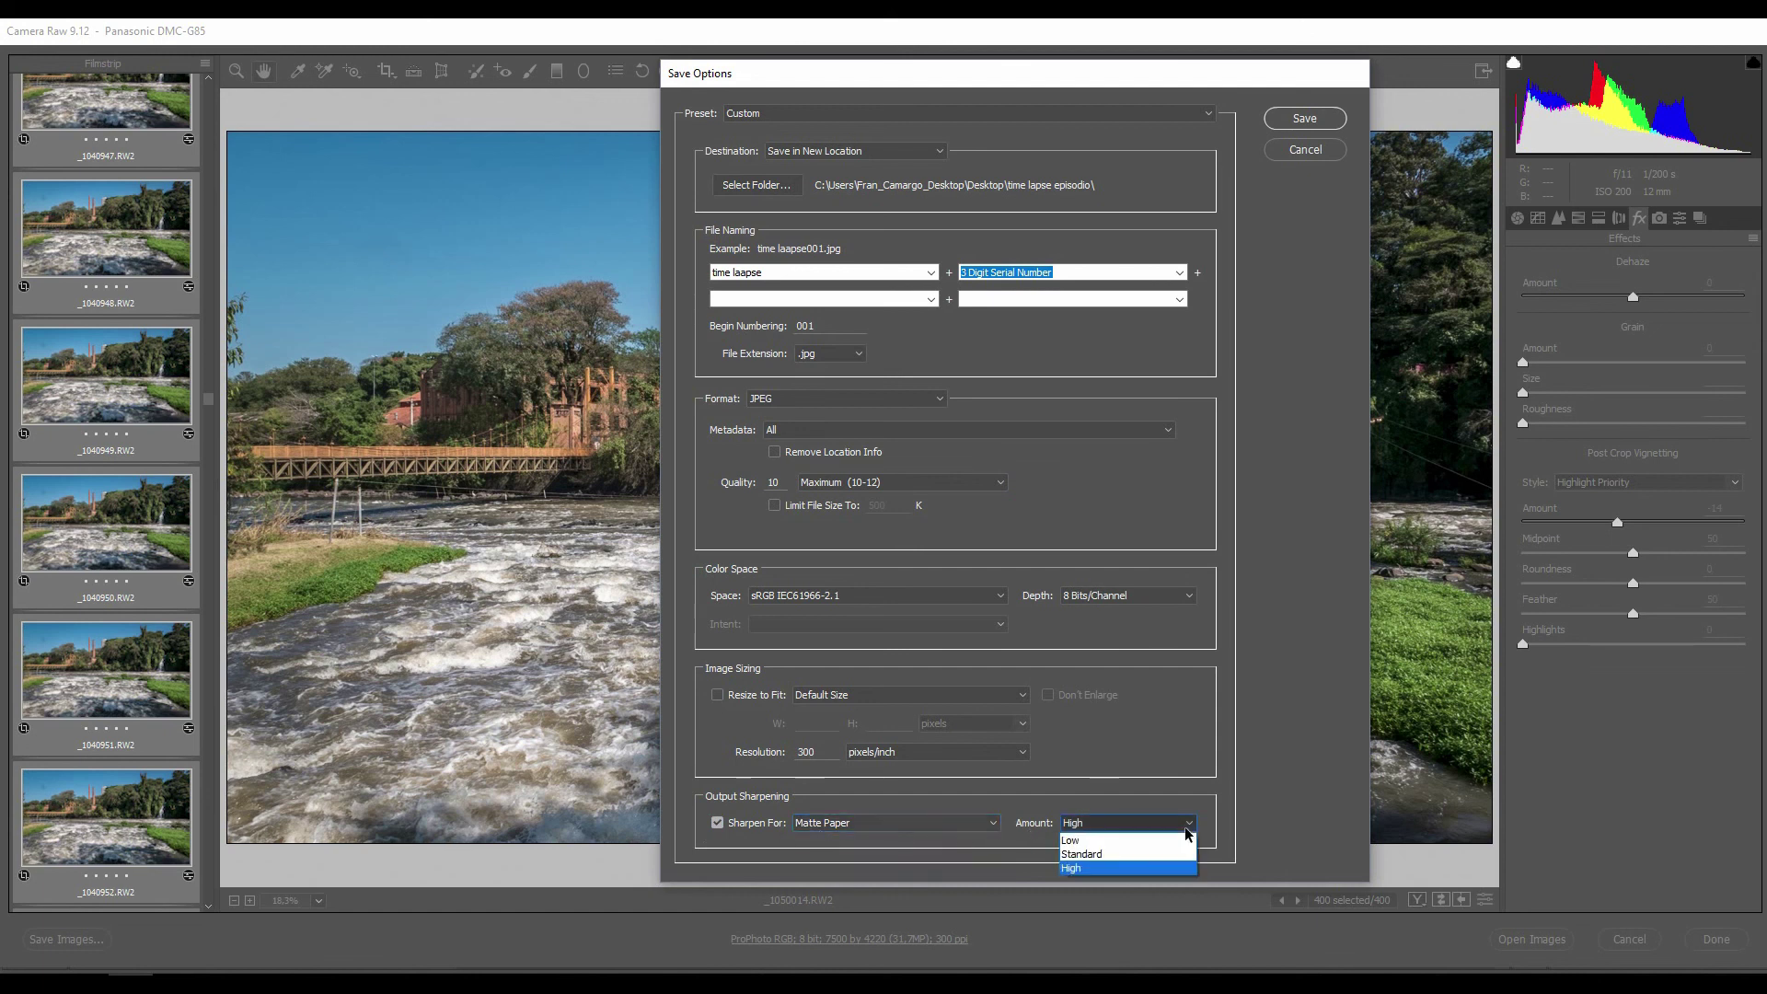
left_click(1075, 867)
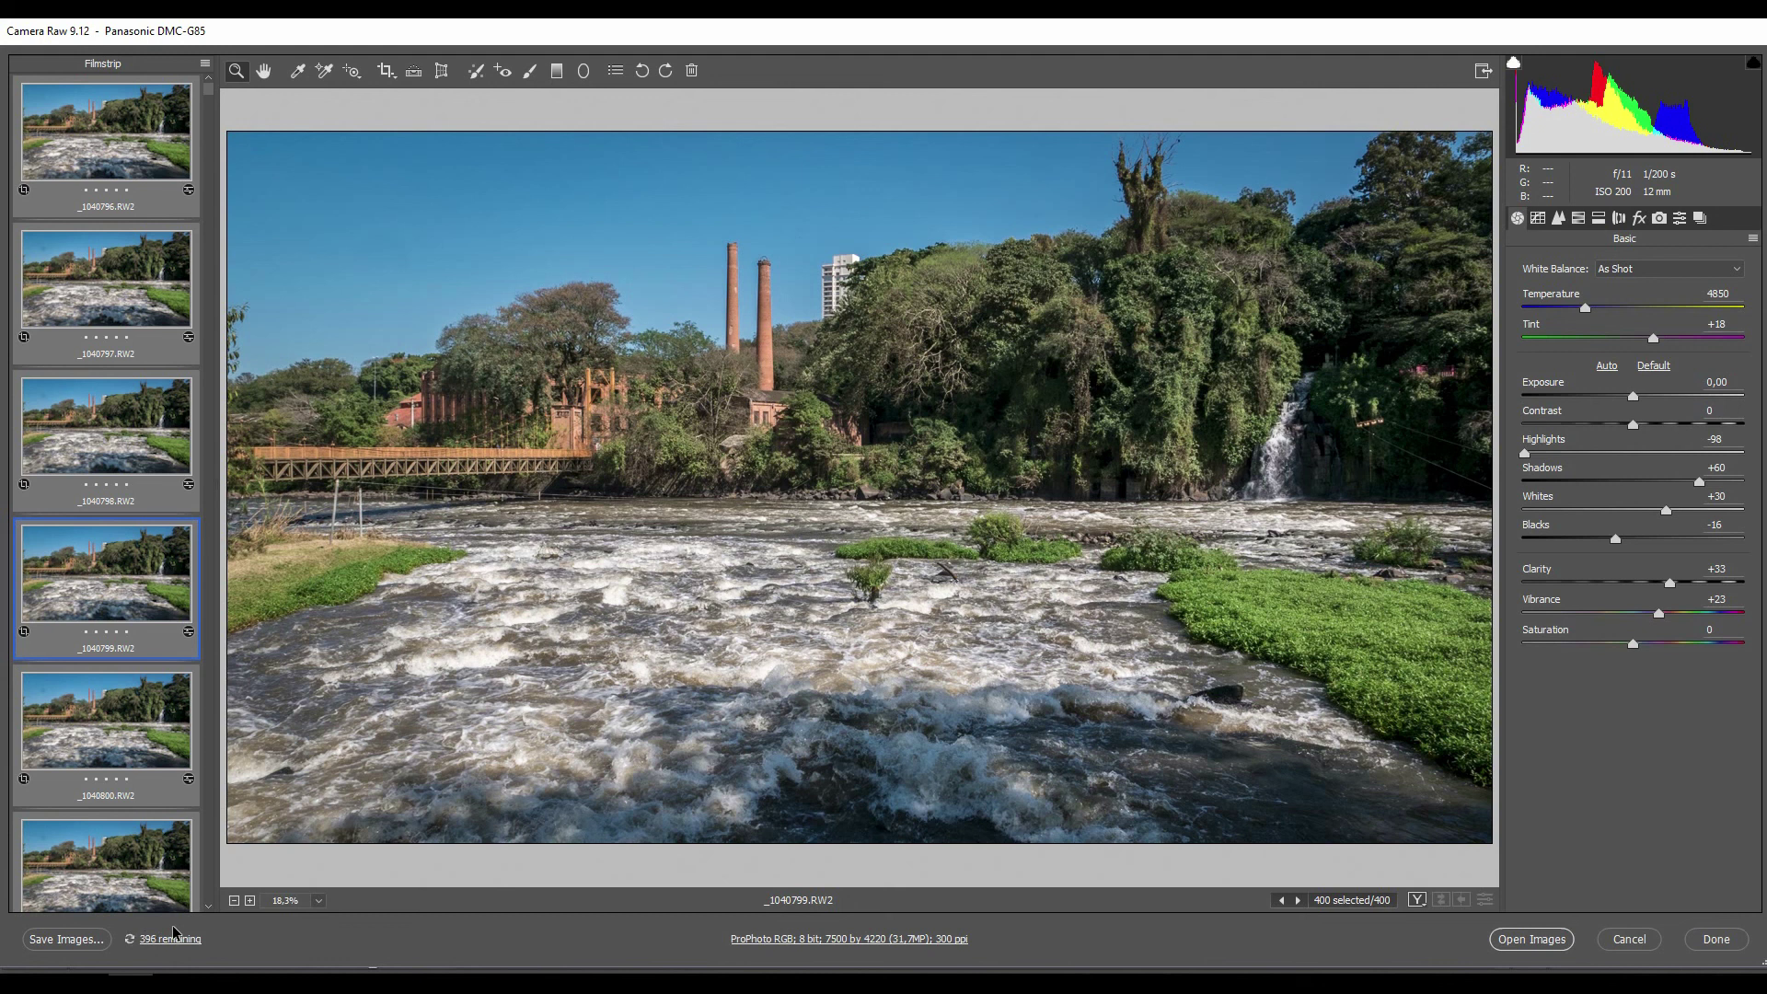
Close Camera Raw with Done, returning to Photoshop's start screen
left_click(1703, 947)
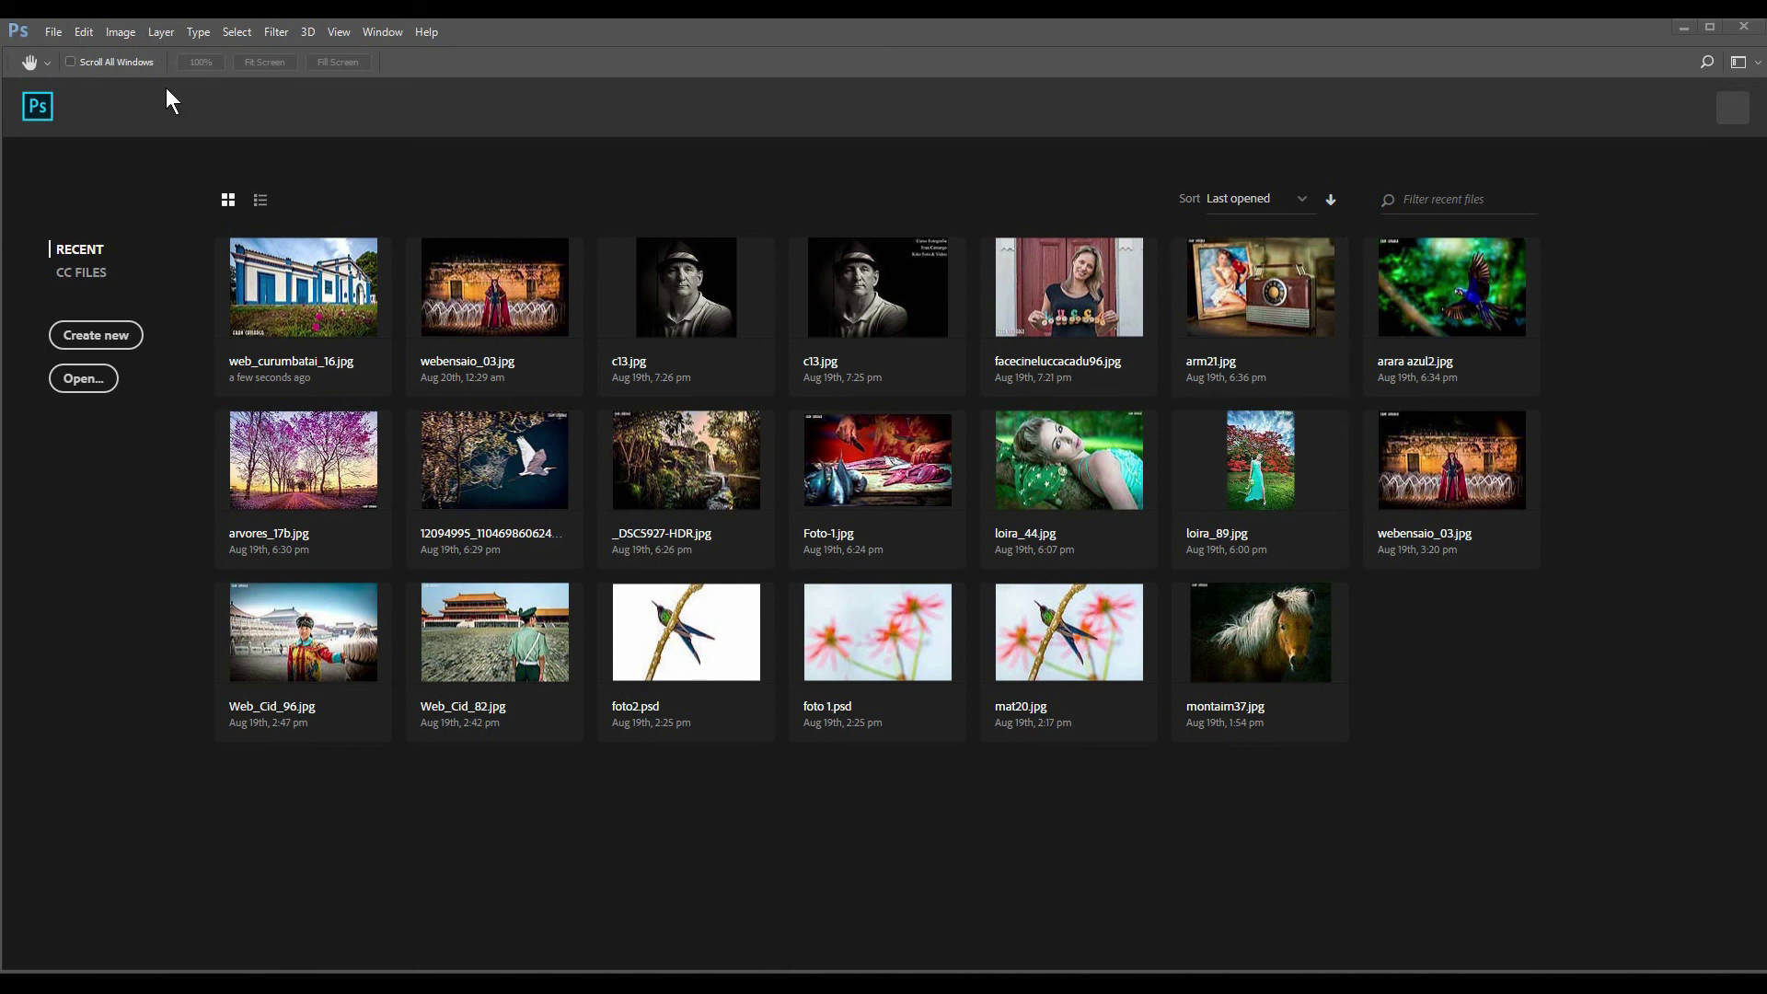
Browse the Open dialog to the Desktop's time lapse episodio folder
left_click(56, 35)
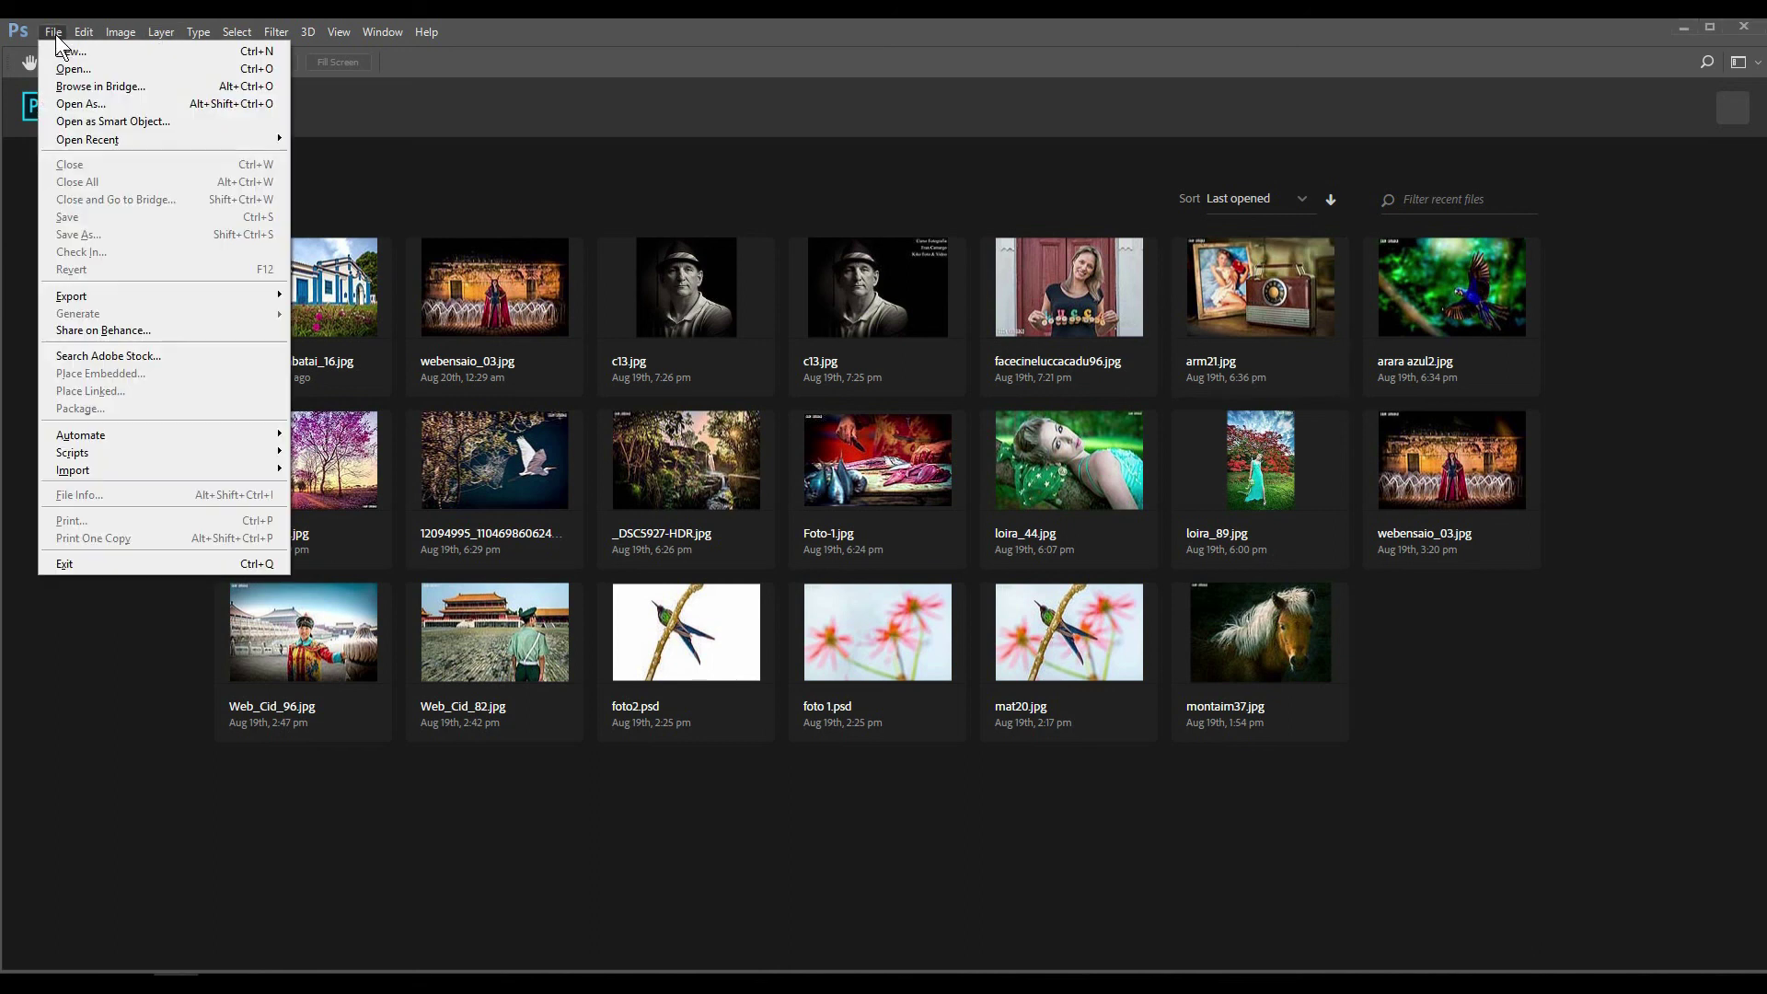
left_click(73, 70)
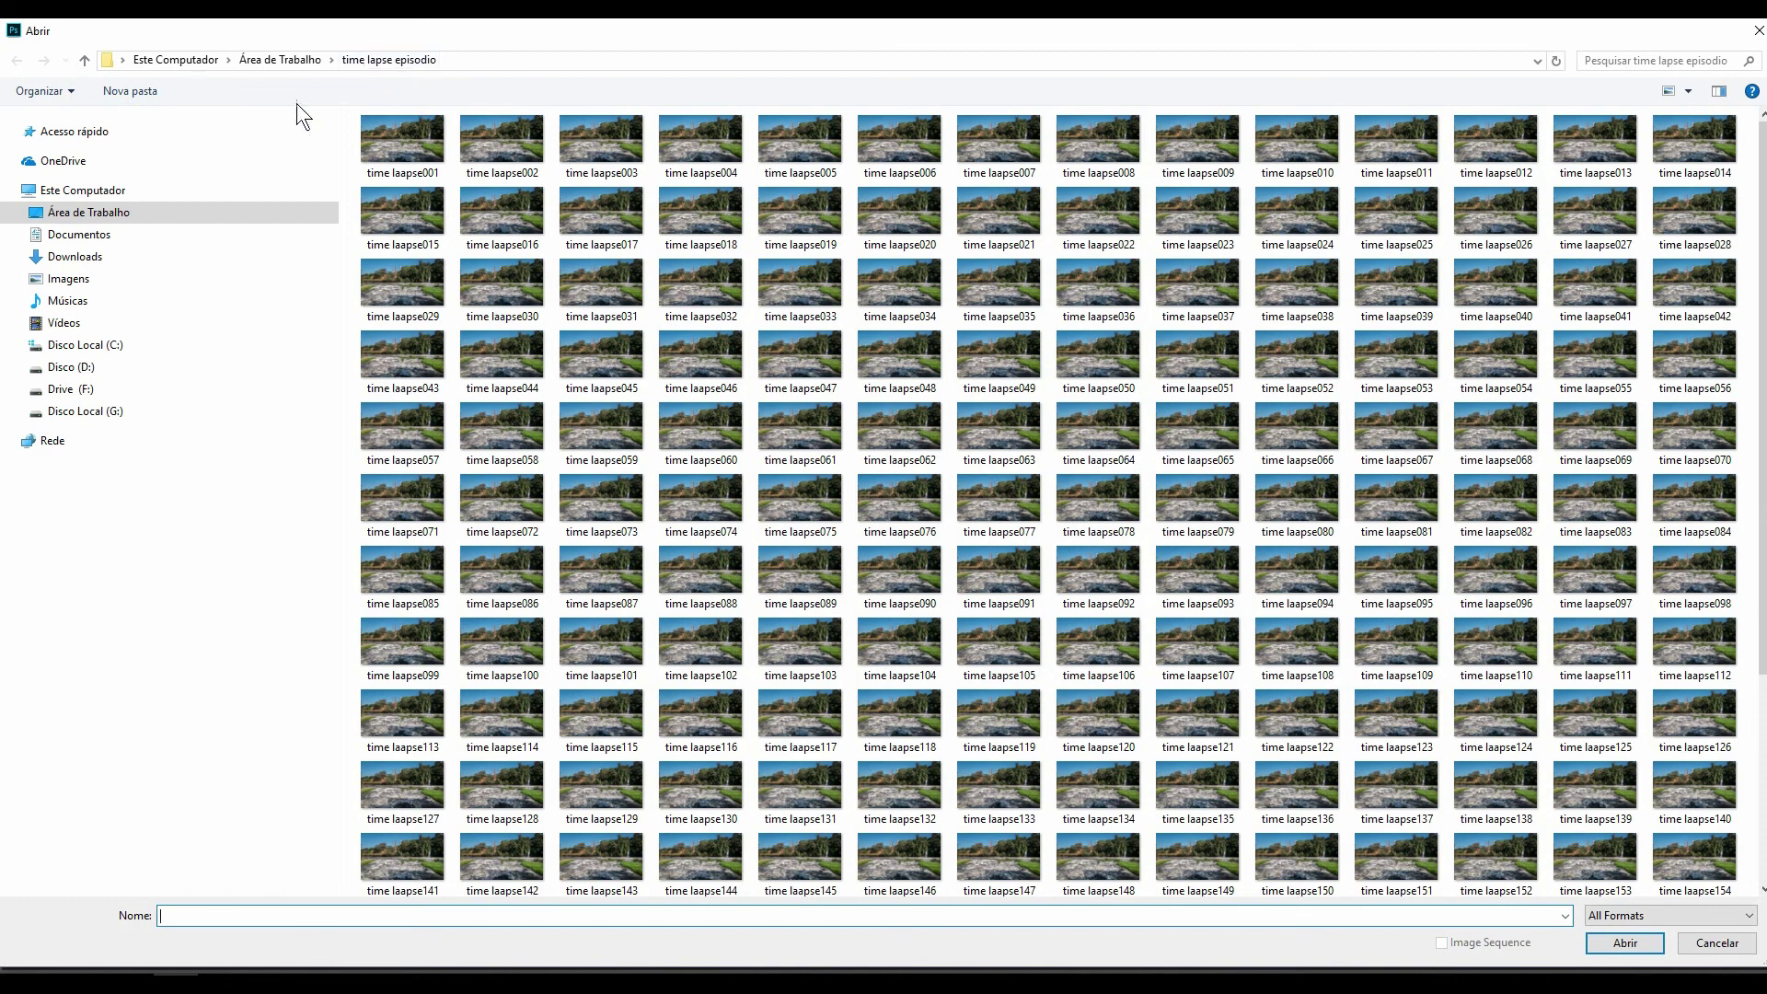
left_click(37, 208)
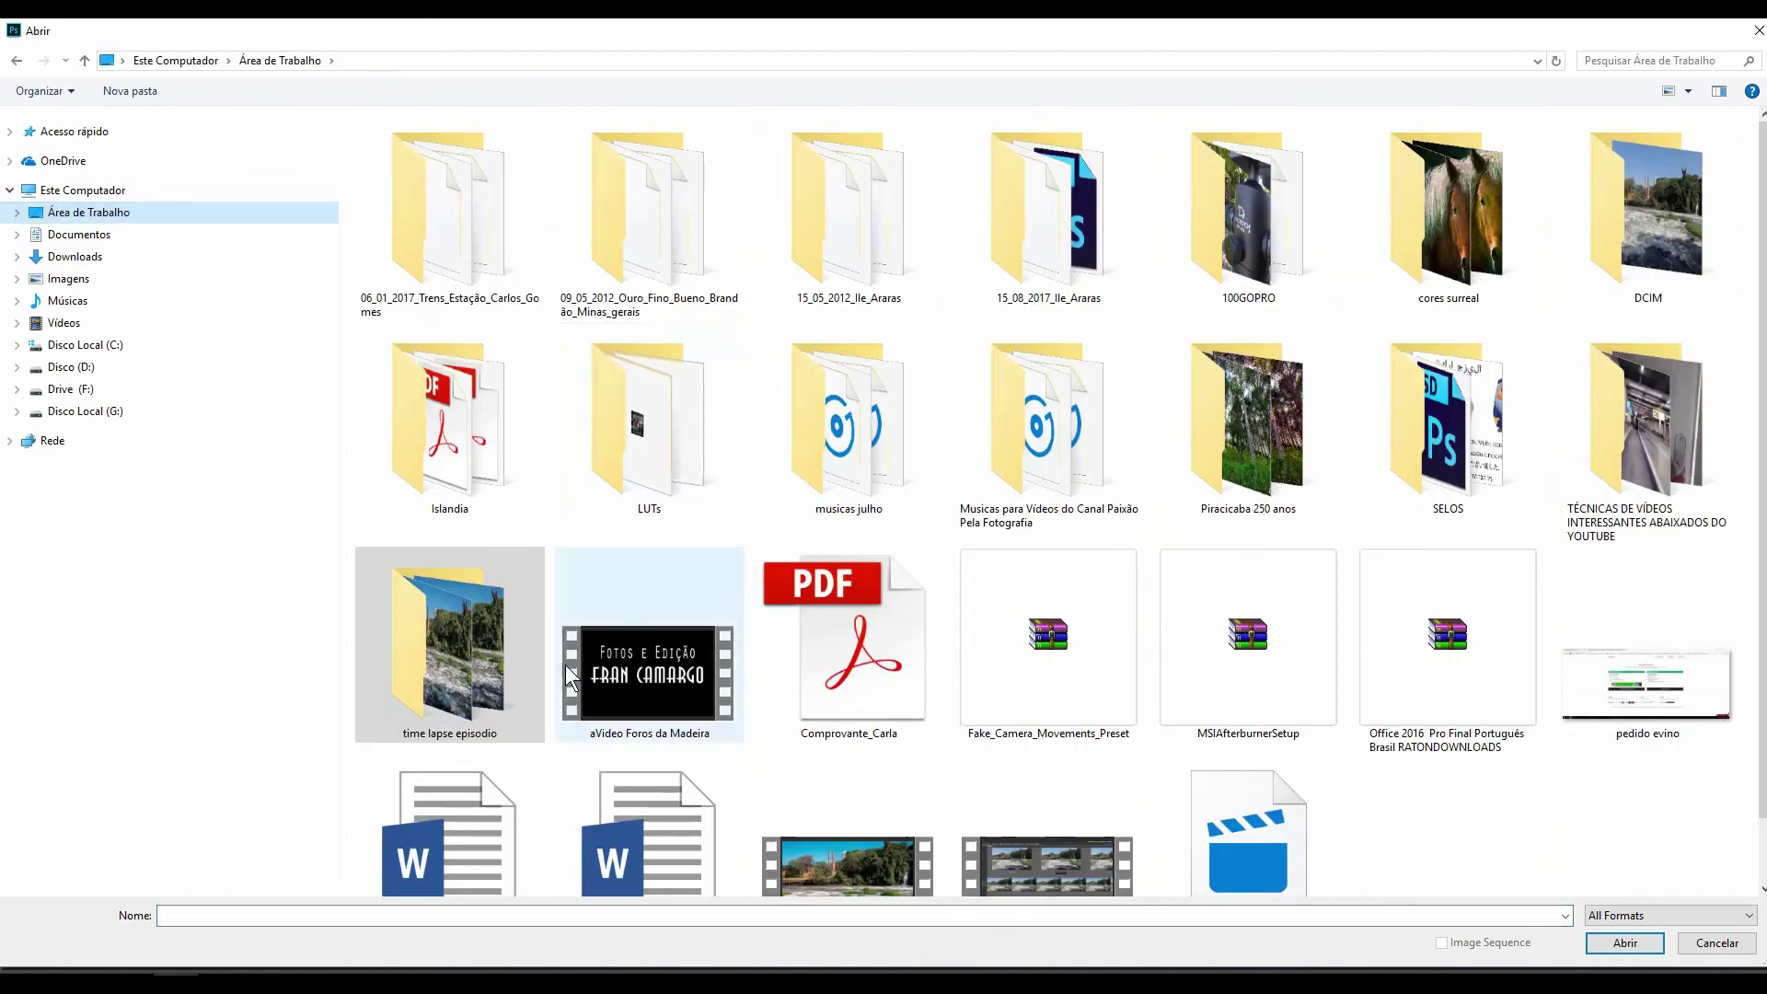
left_click(465, 654)
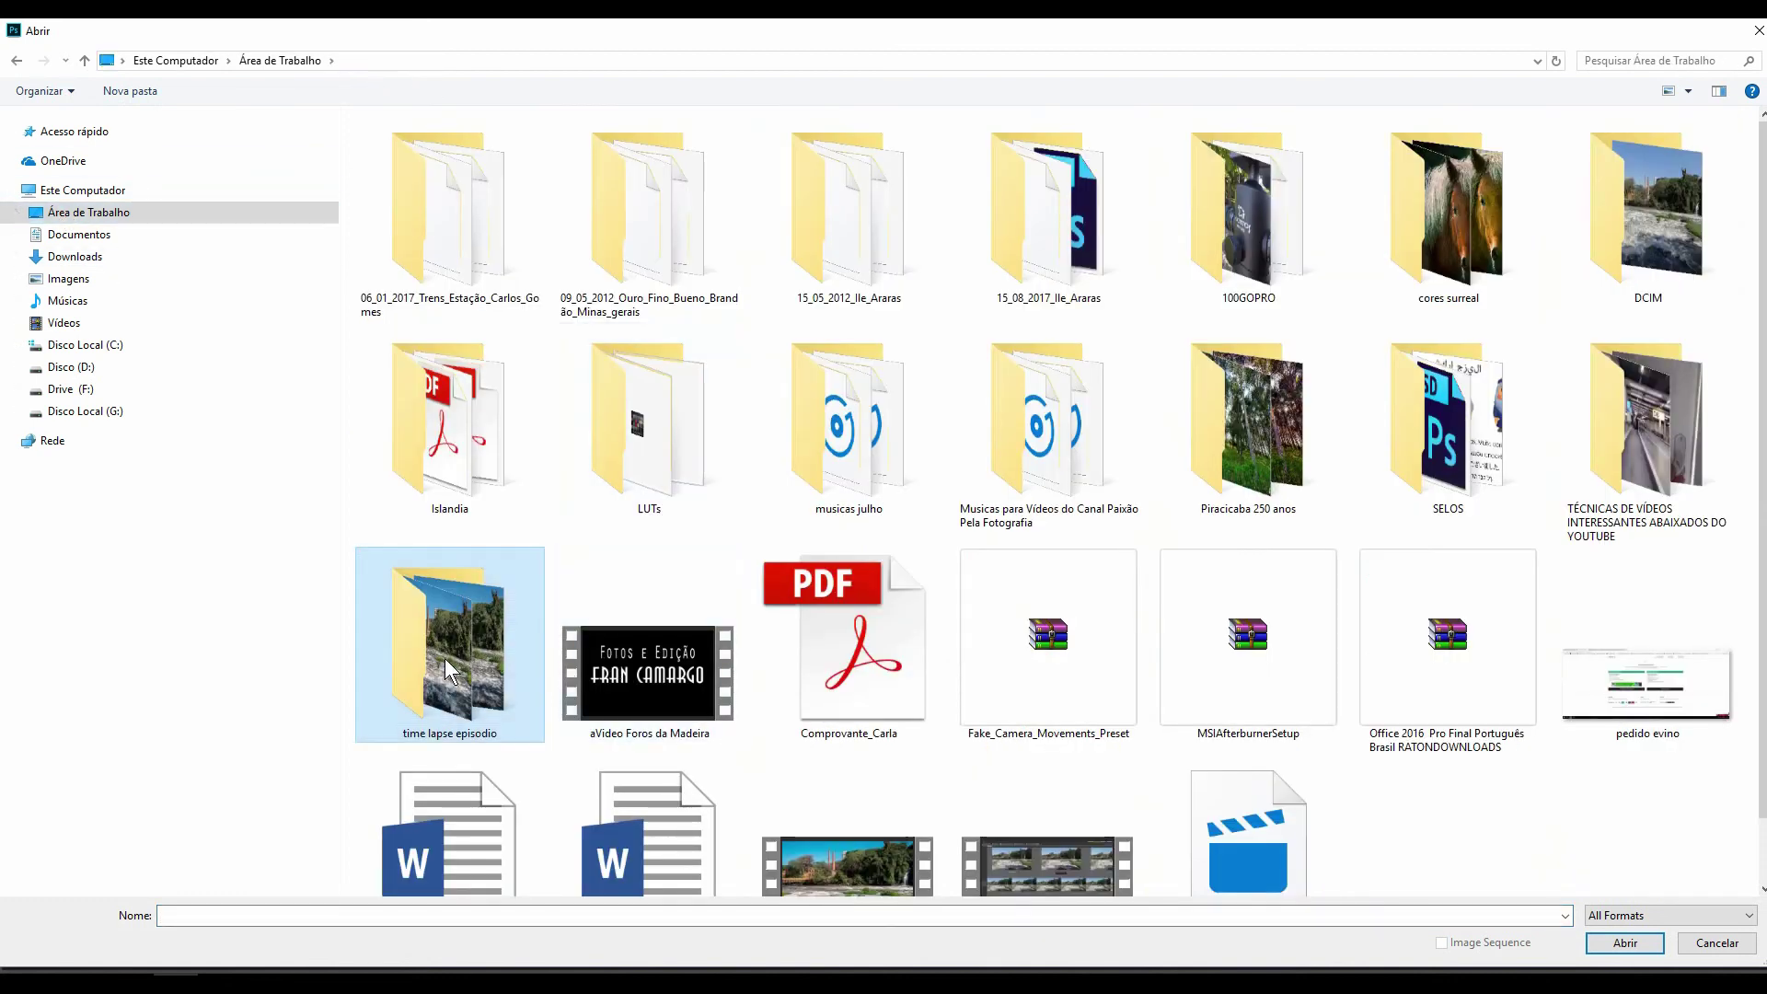
double_click(444, 659)
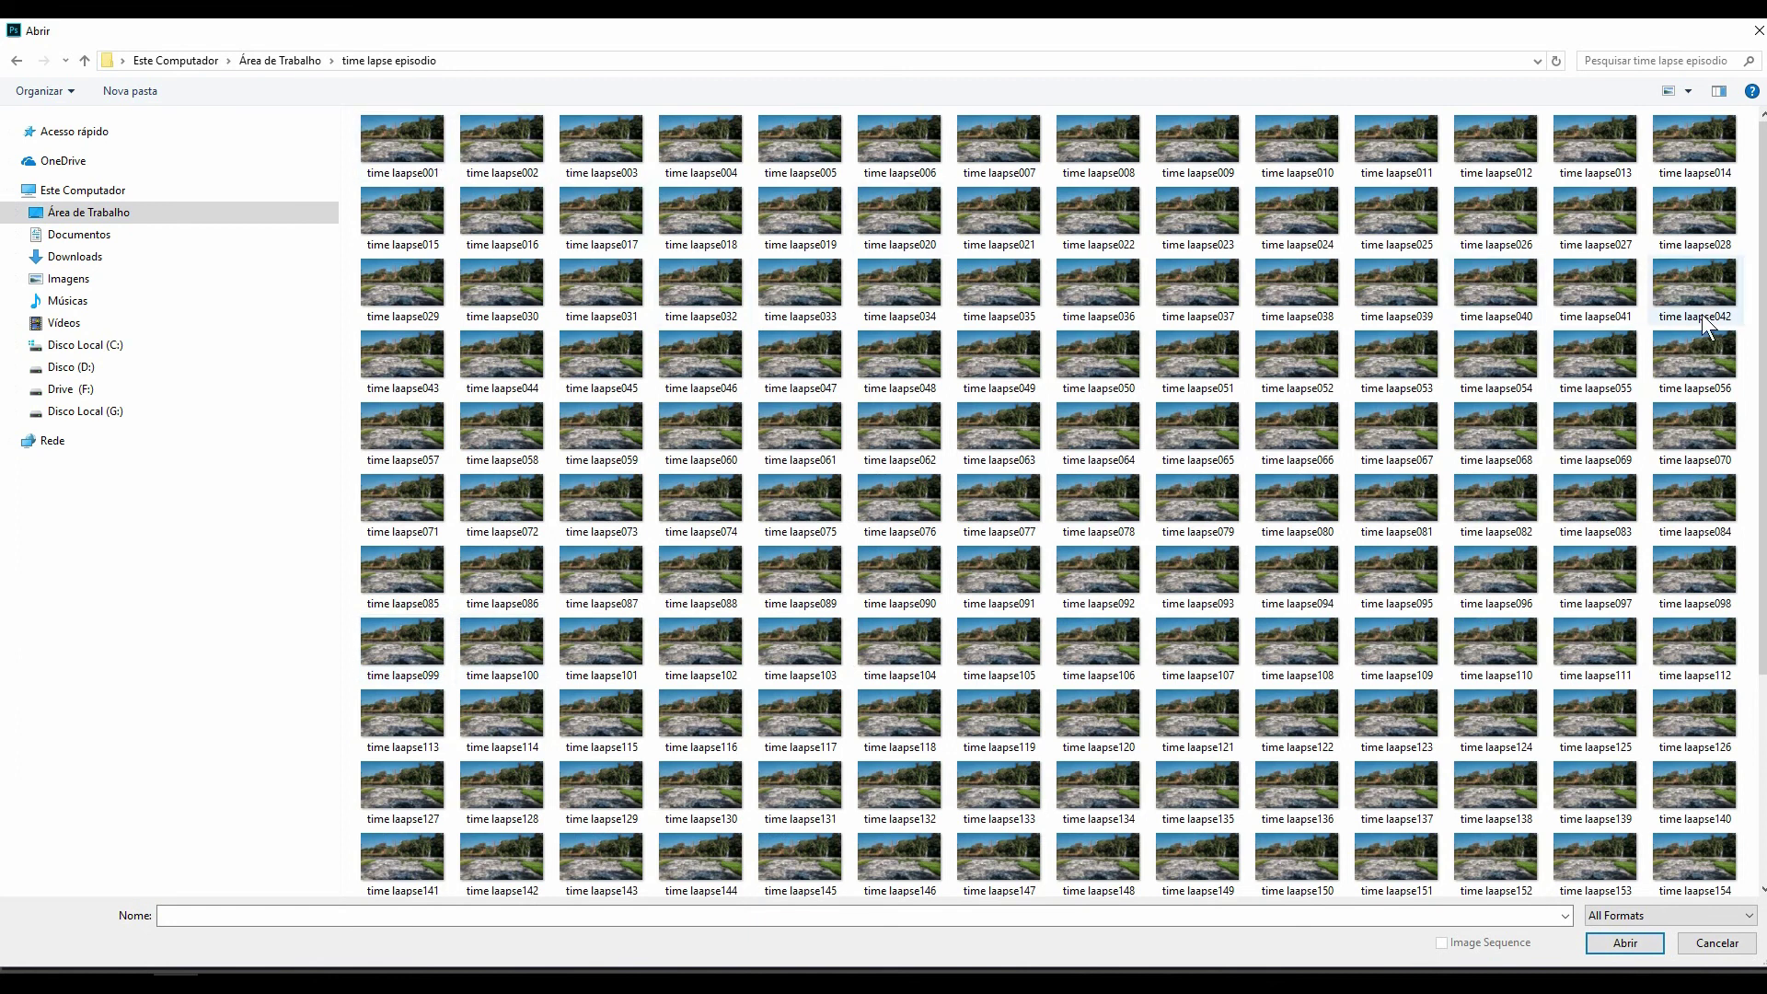
Open time laapse001 with Image Sequence ticked
left_click(395, 136)
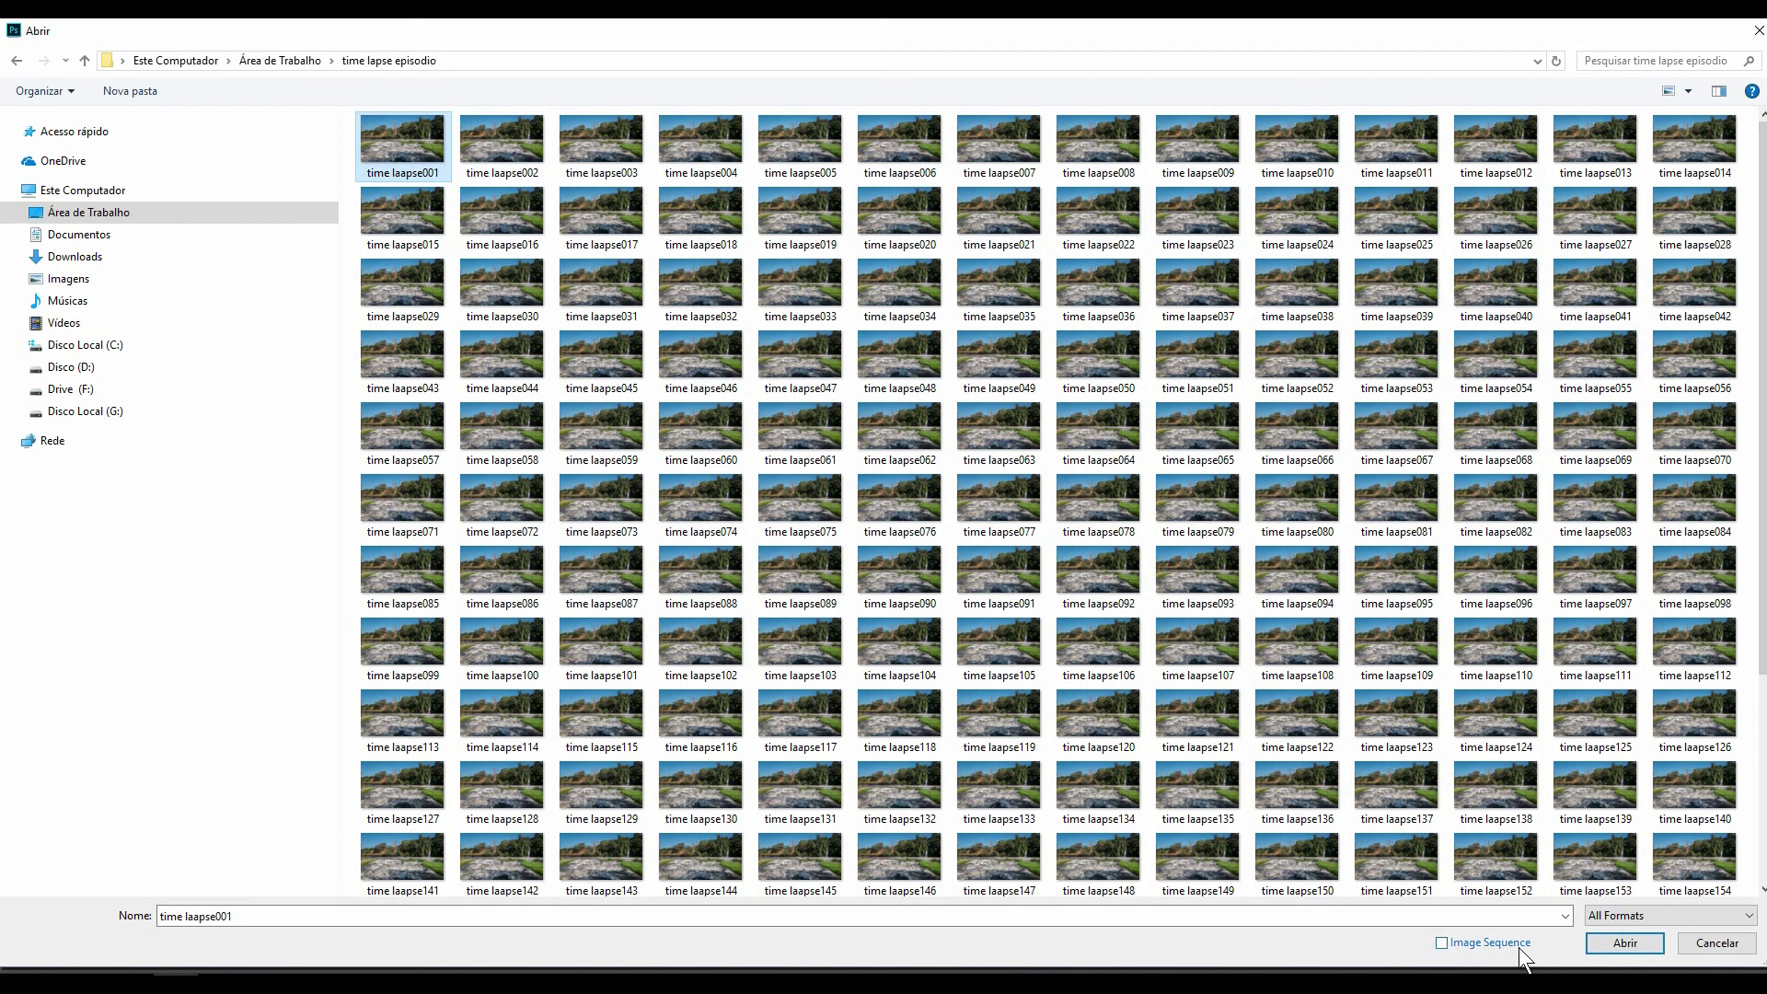
left_click(1441, 943)
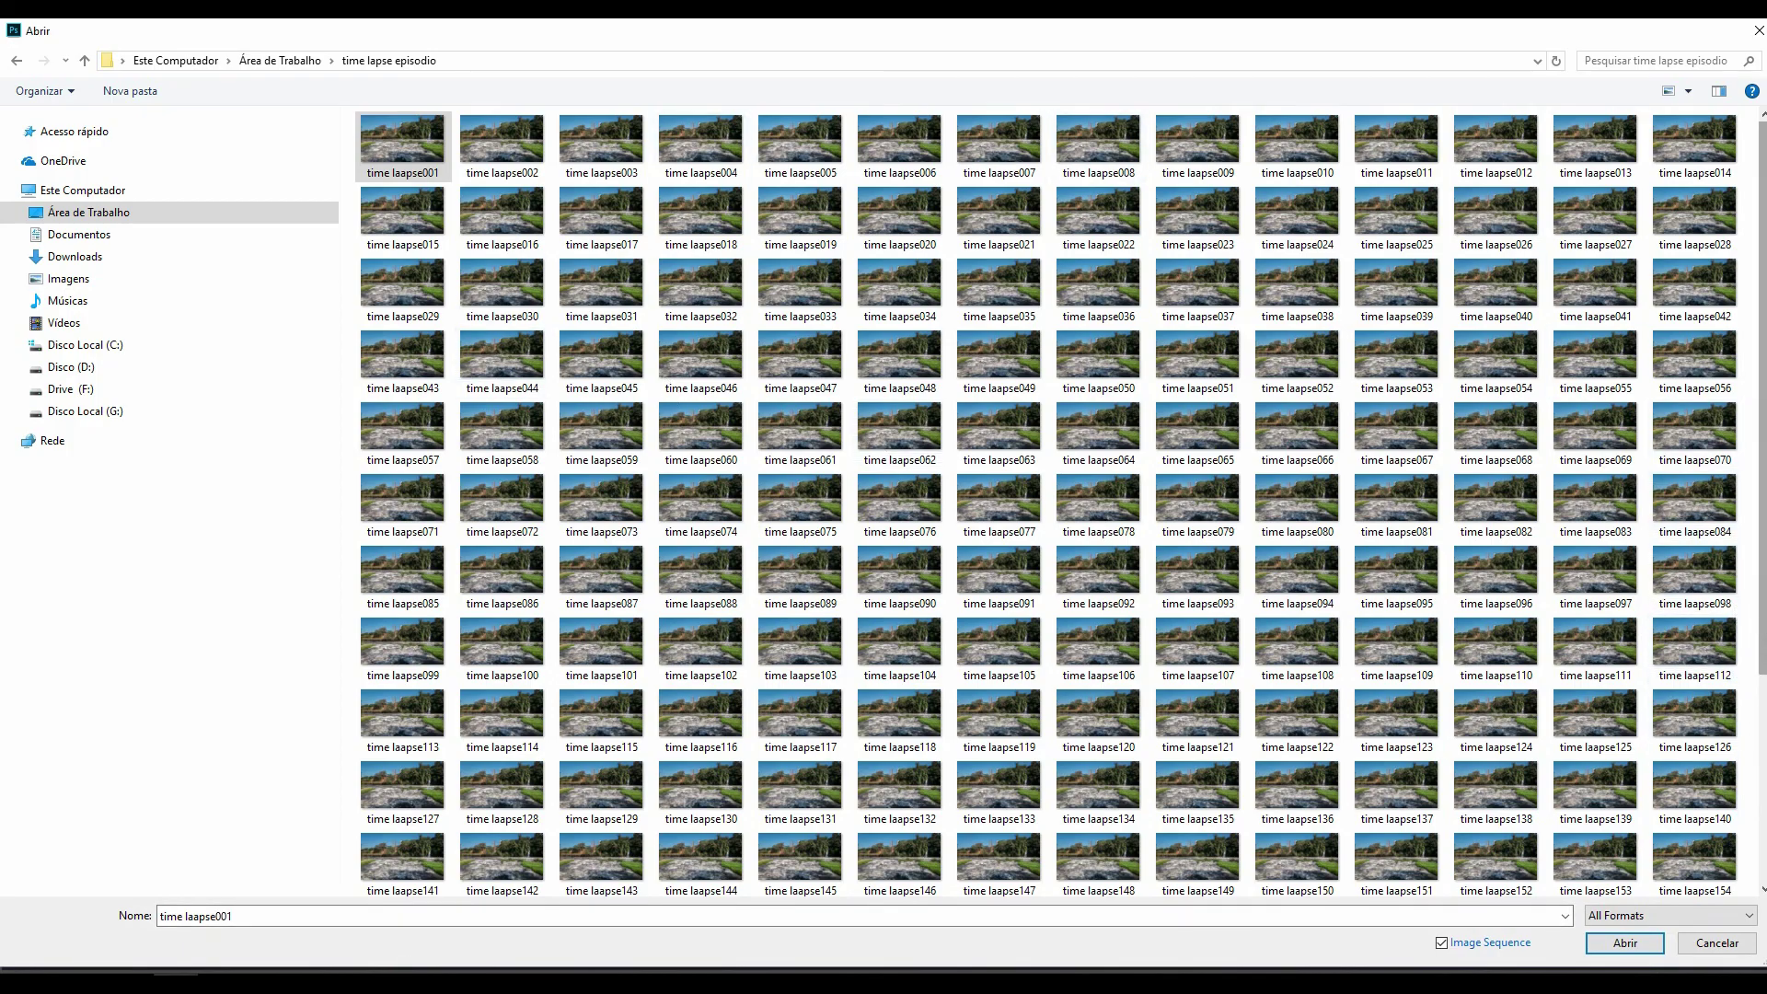
left_click_drag(1758, 664, 1746, 851)
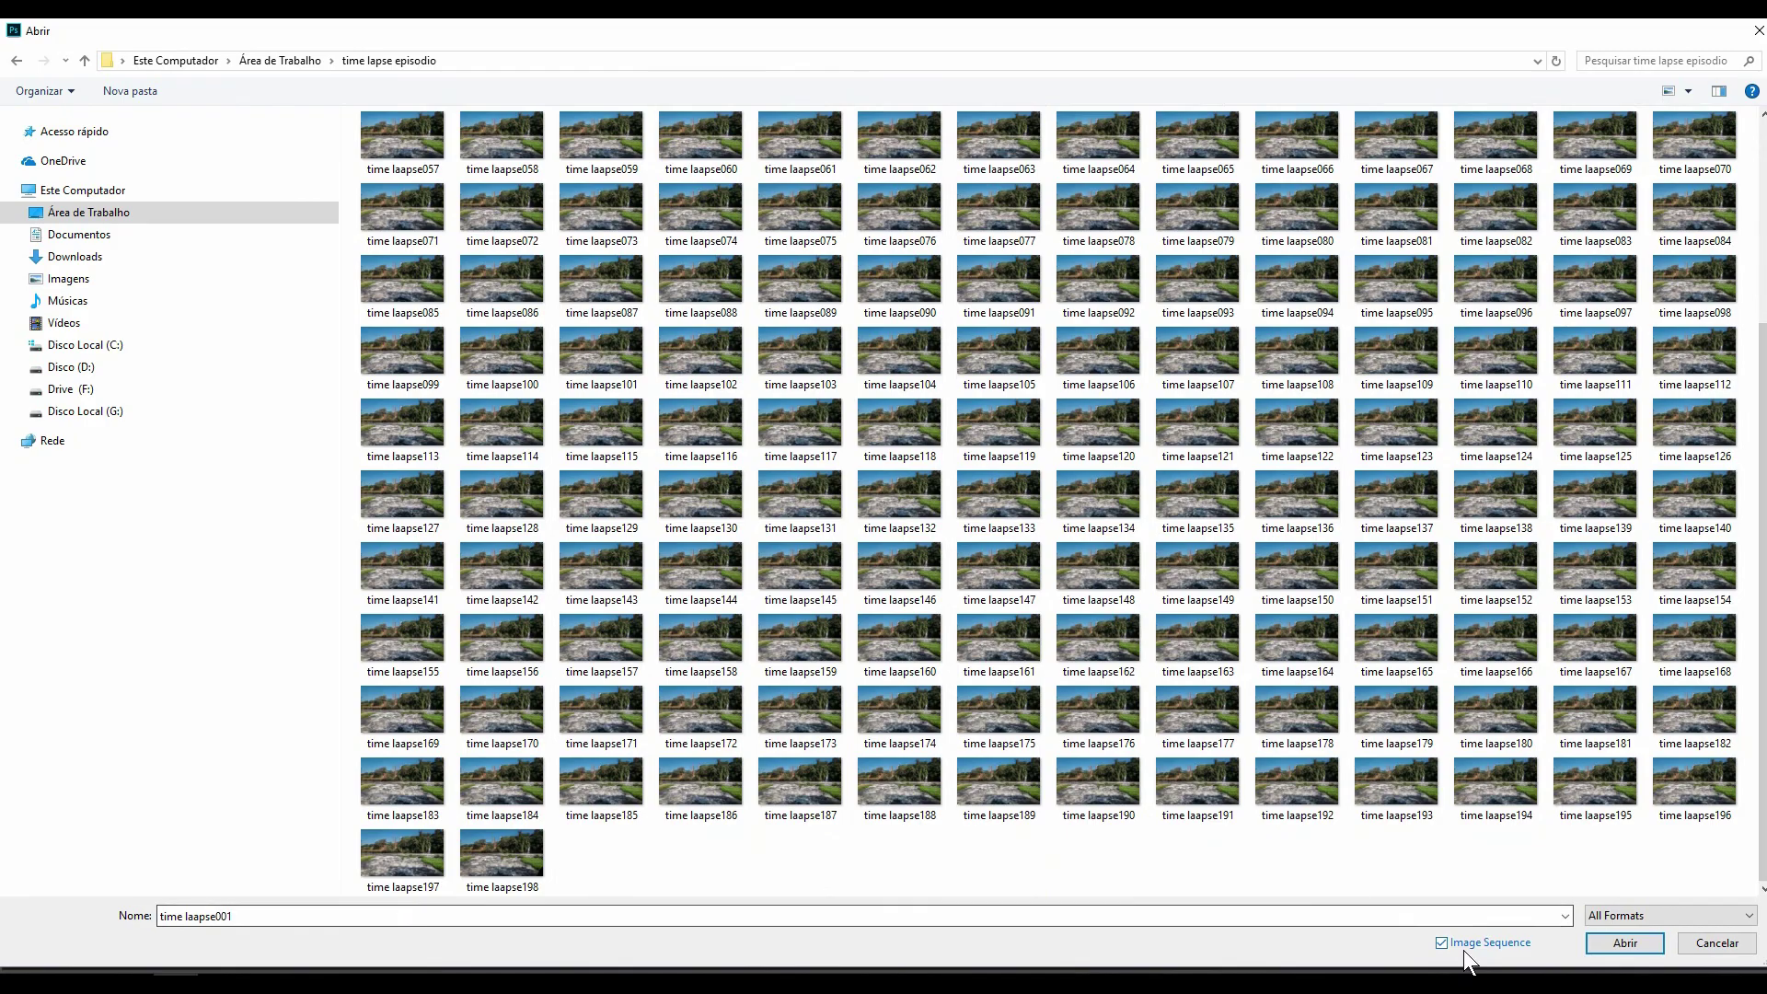
left_click(1625, 942)
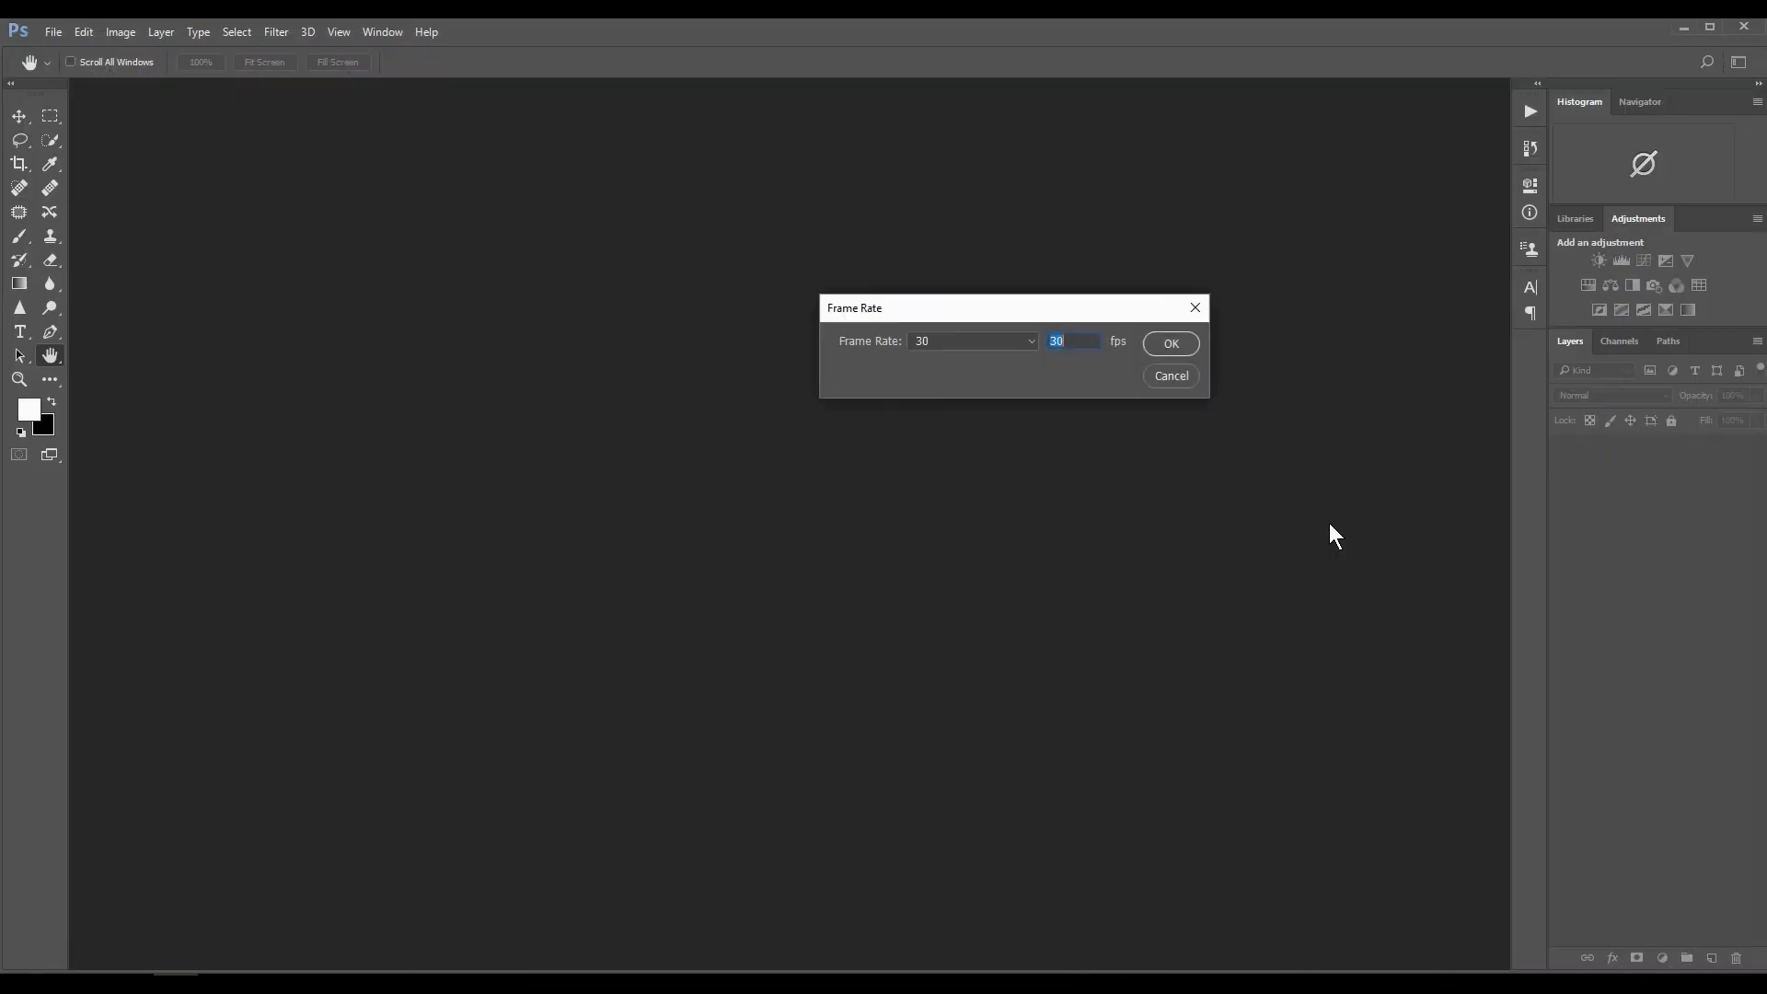
Set the image sequence frame rate to 24 fps and confirm
left_click_drag(900, 308, 818, 313)
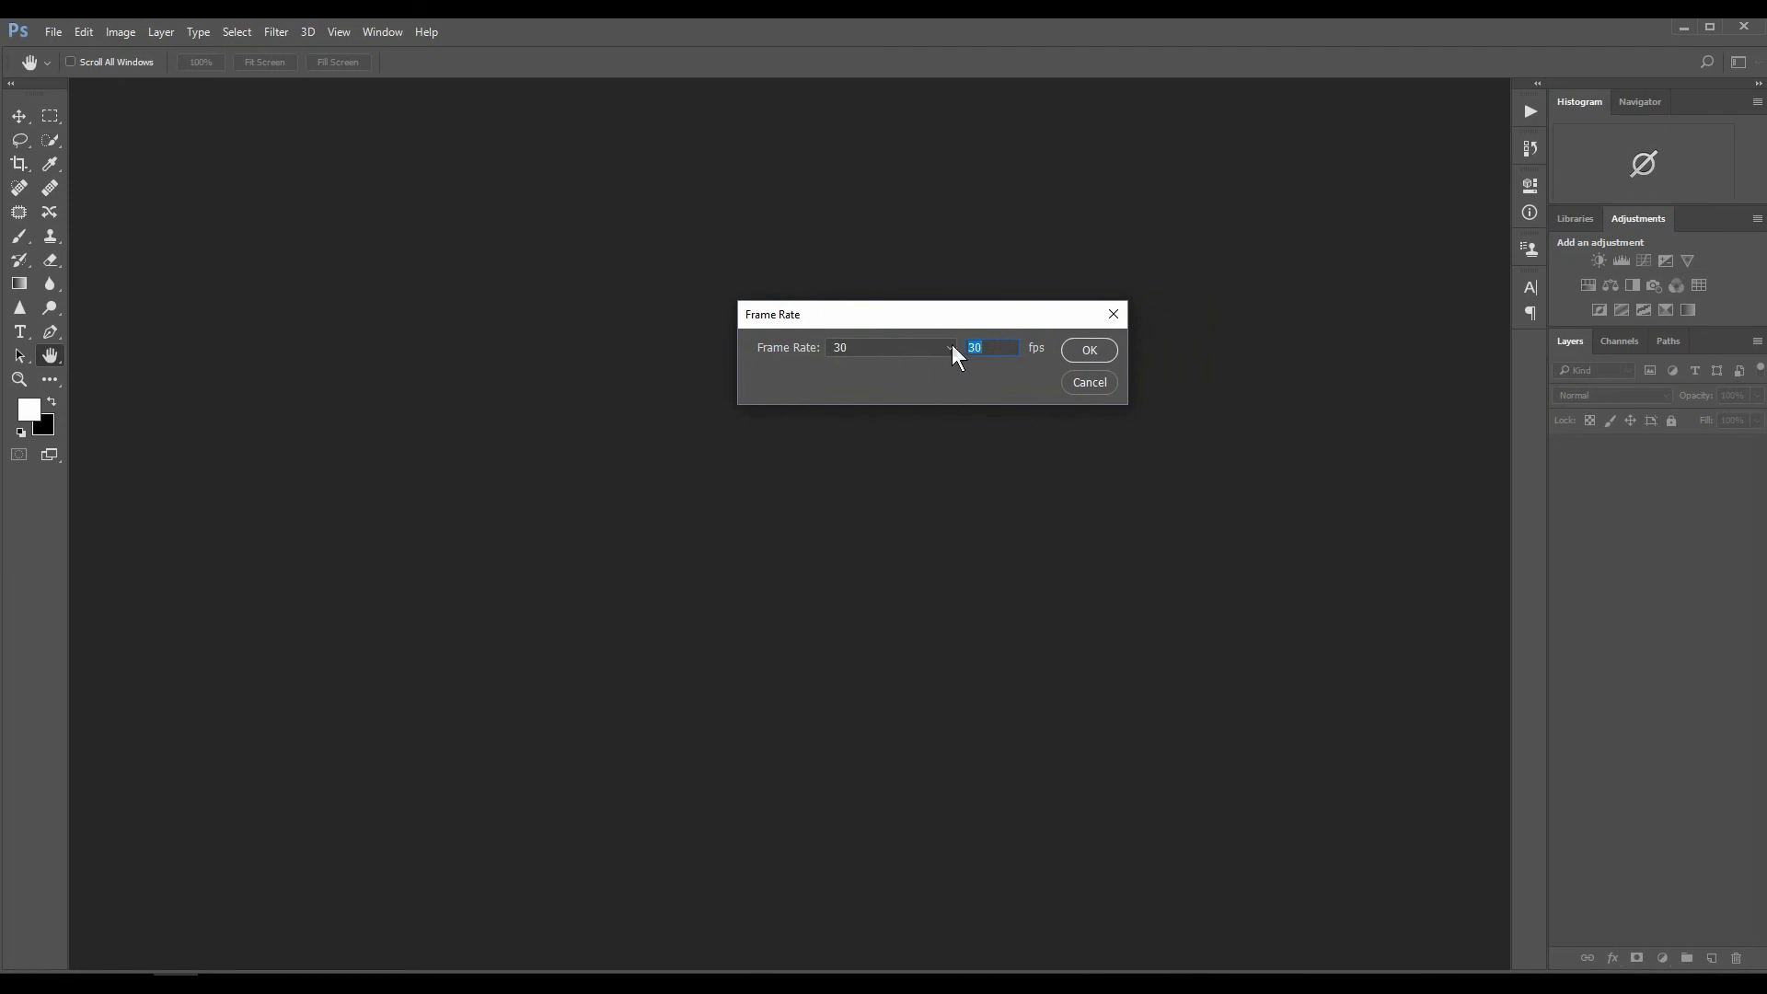
left_click(909, 351)
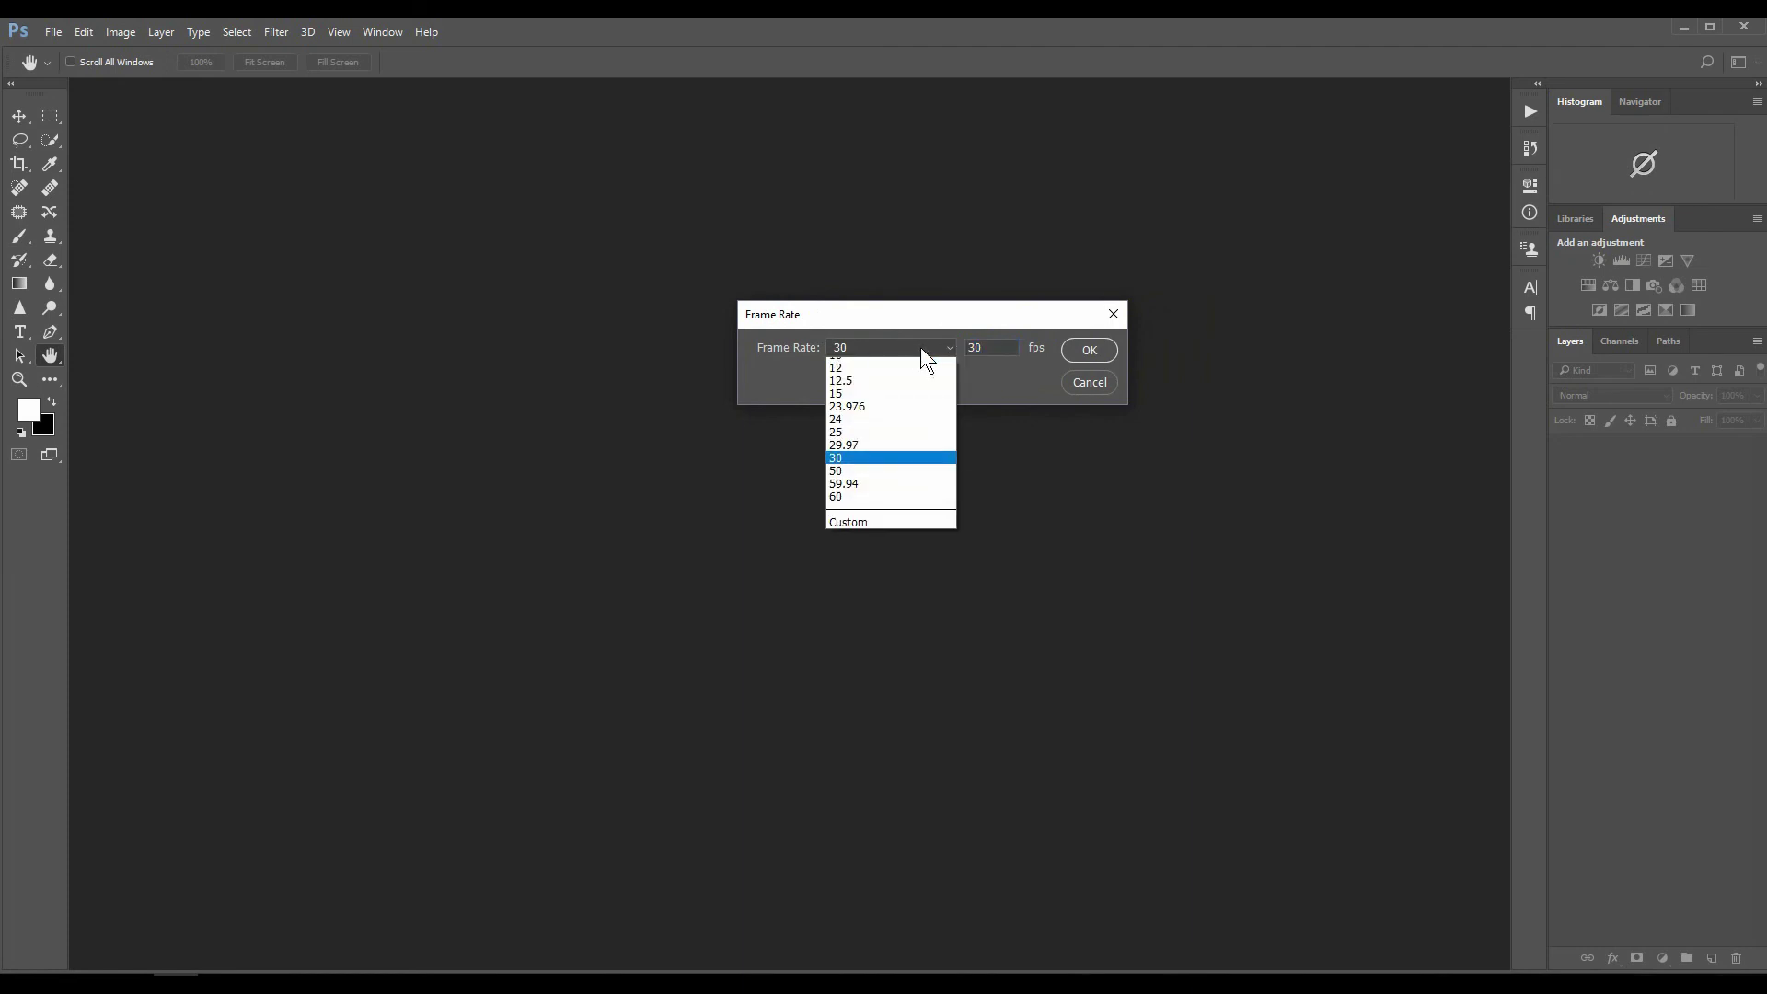
left_click(870, 430)
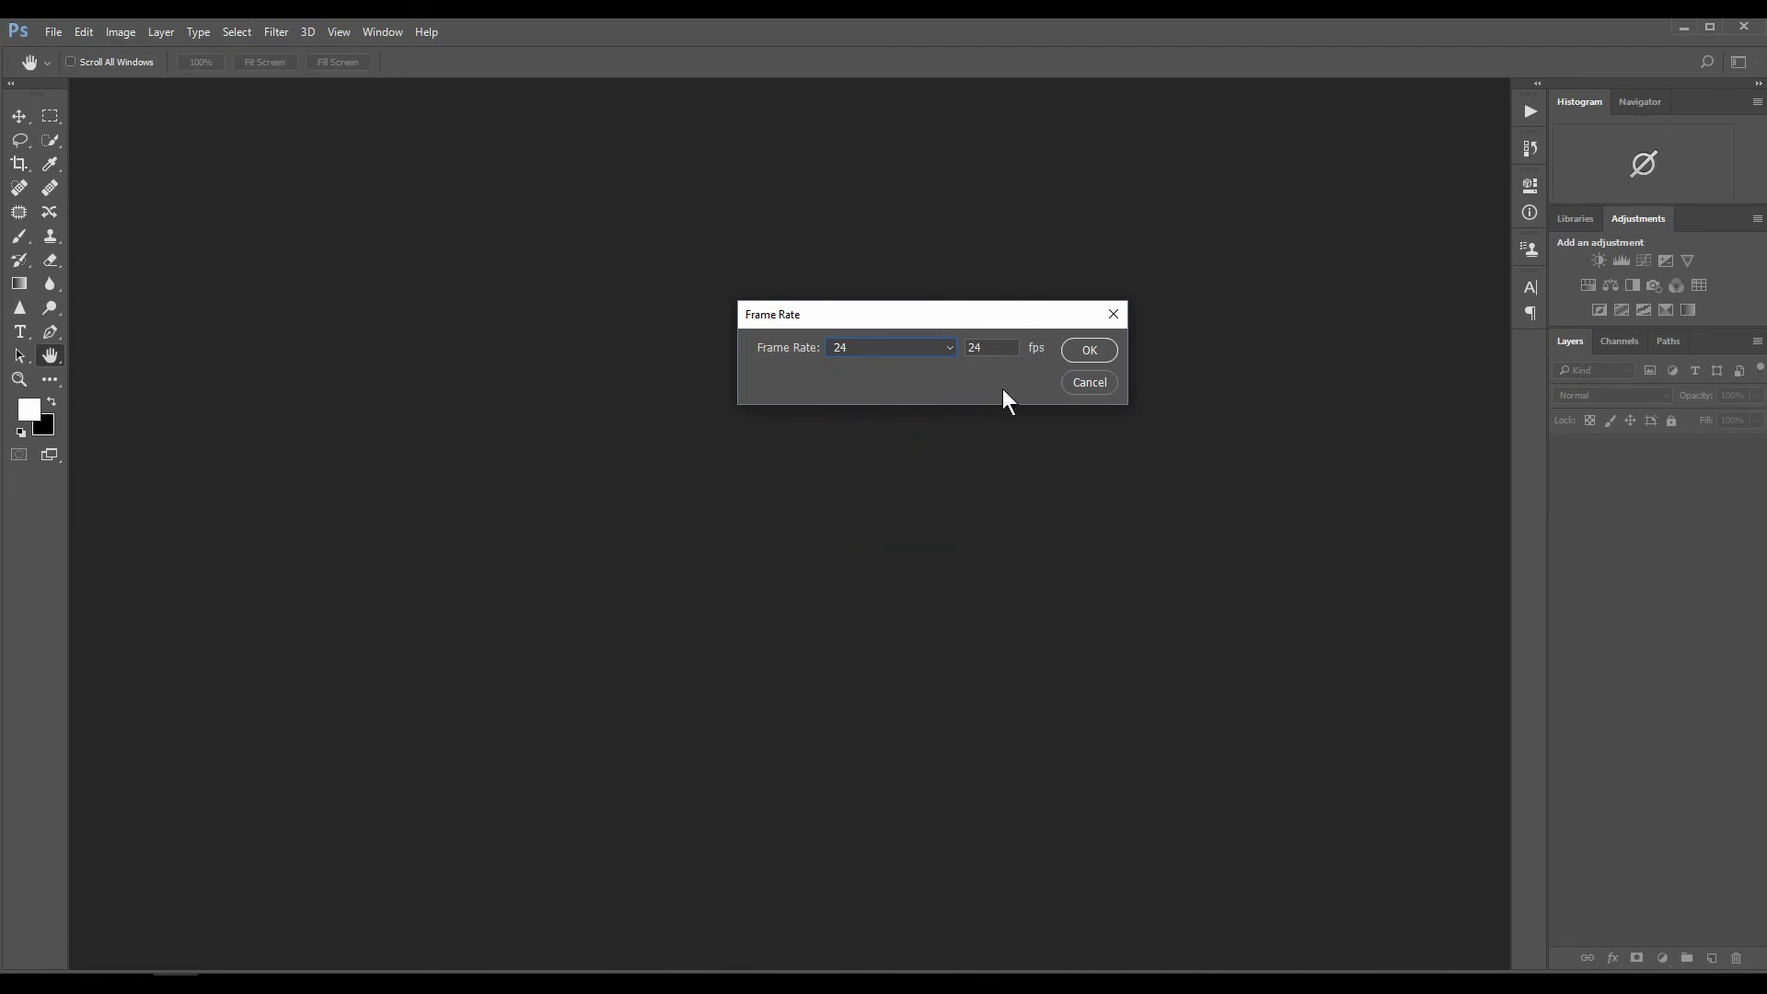
left_click(1078, 352)
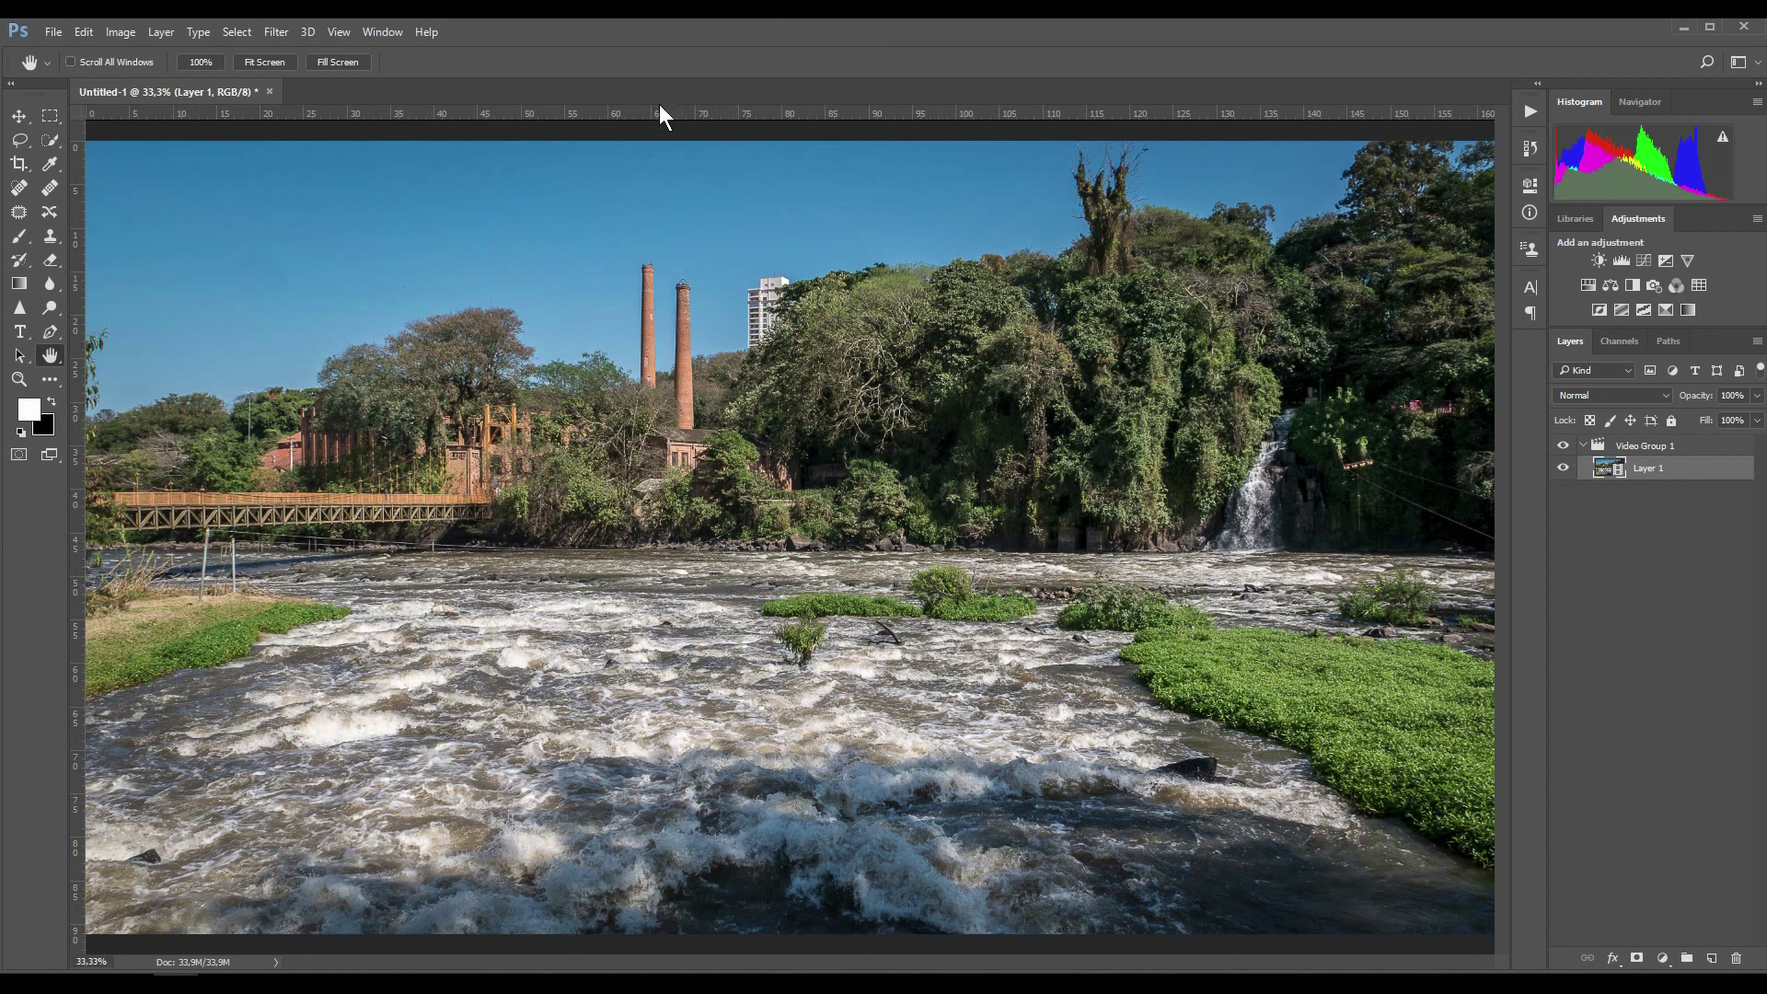
Show the video Timeline panel from the Window menu and resize it
left_click(278, 35)
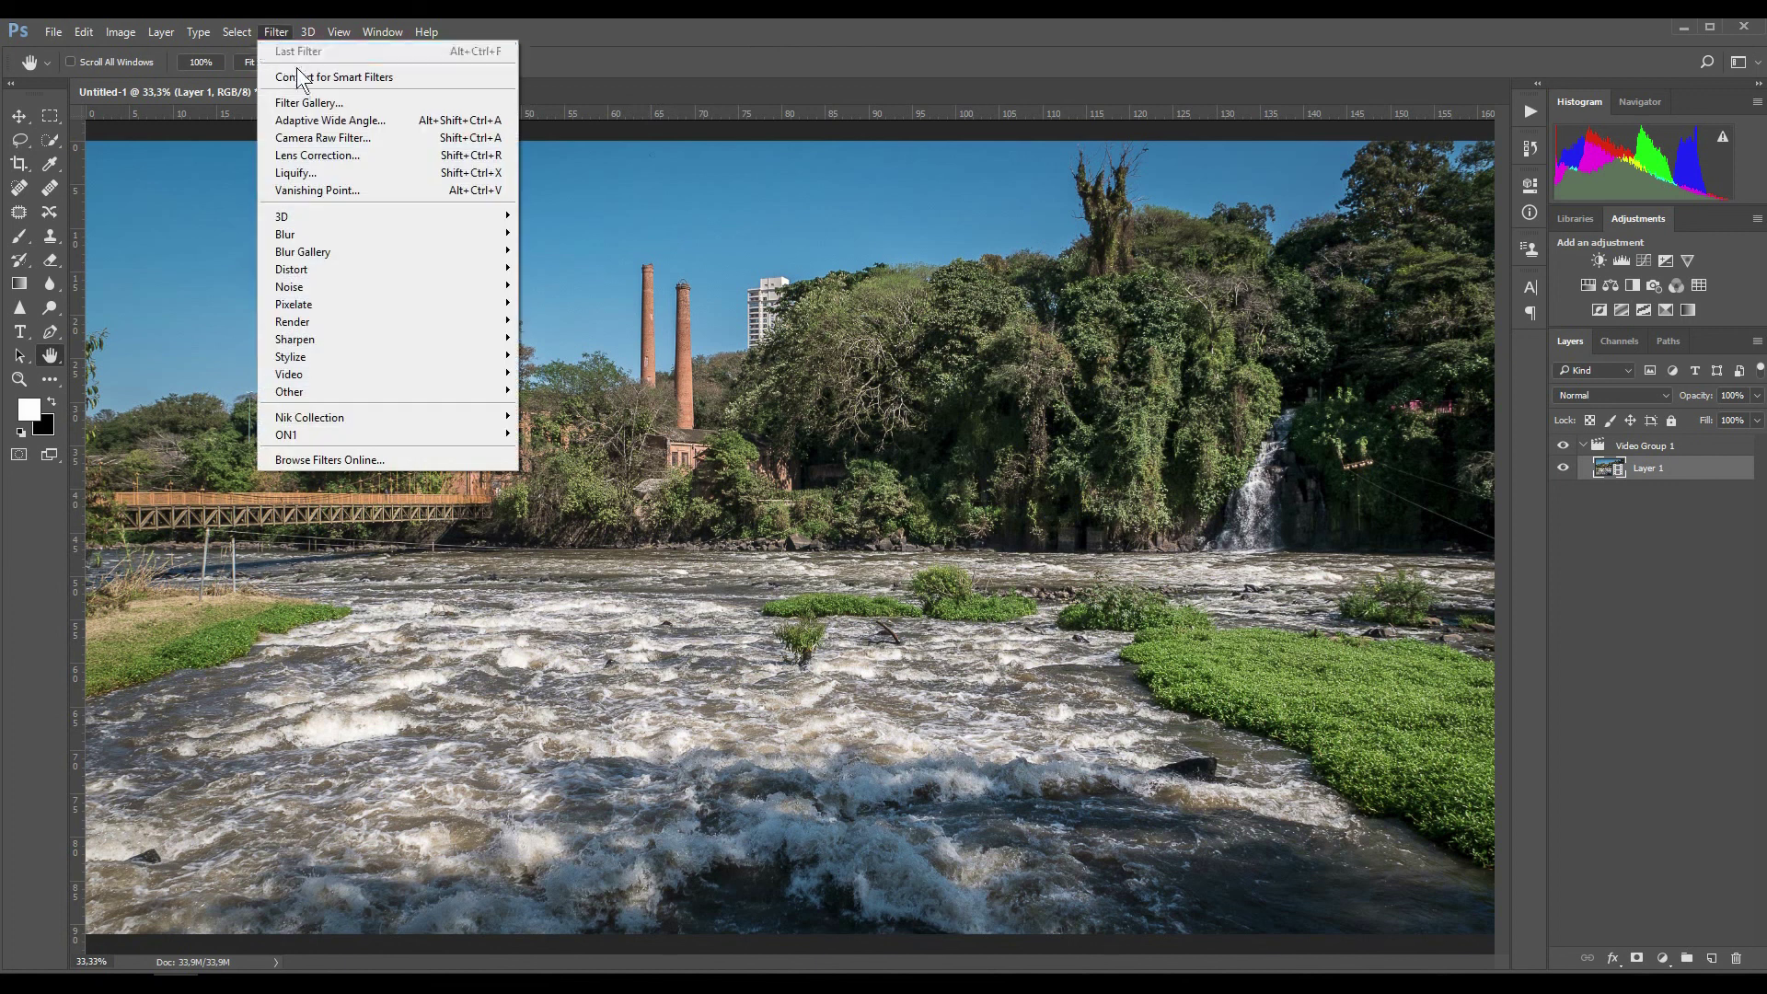
mouse_move(340, 35)
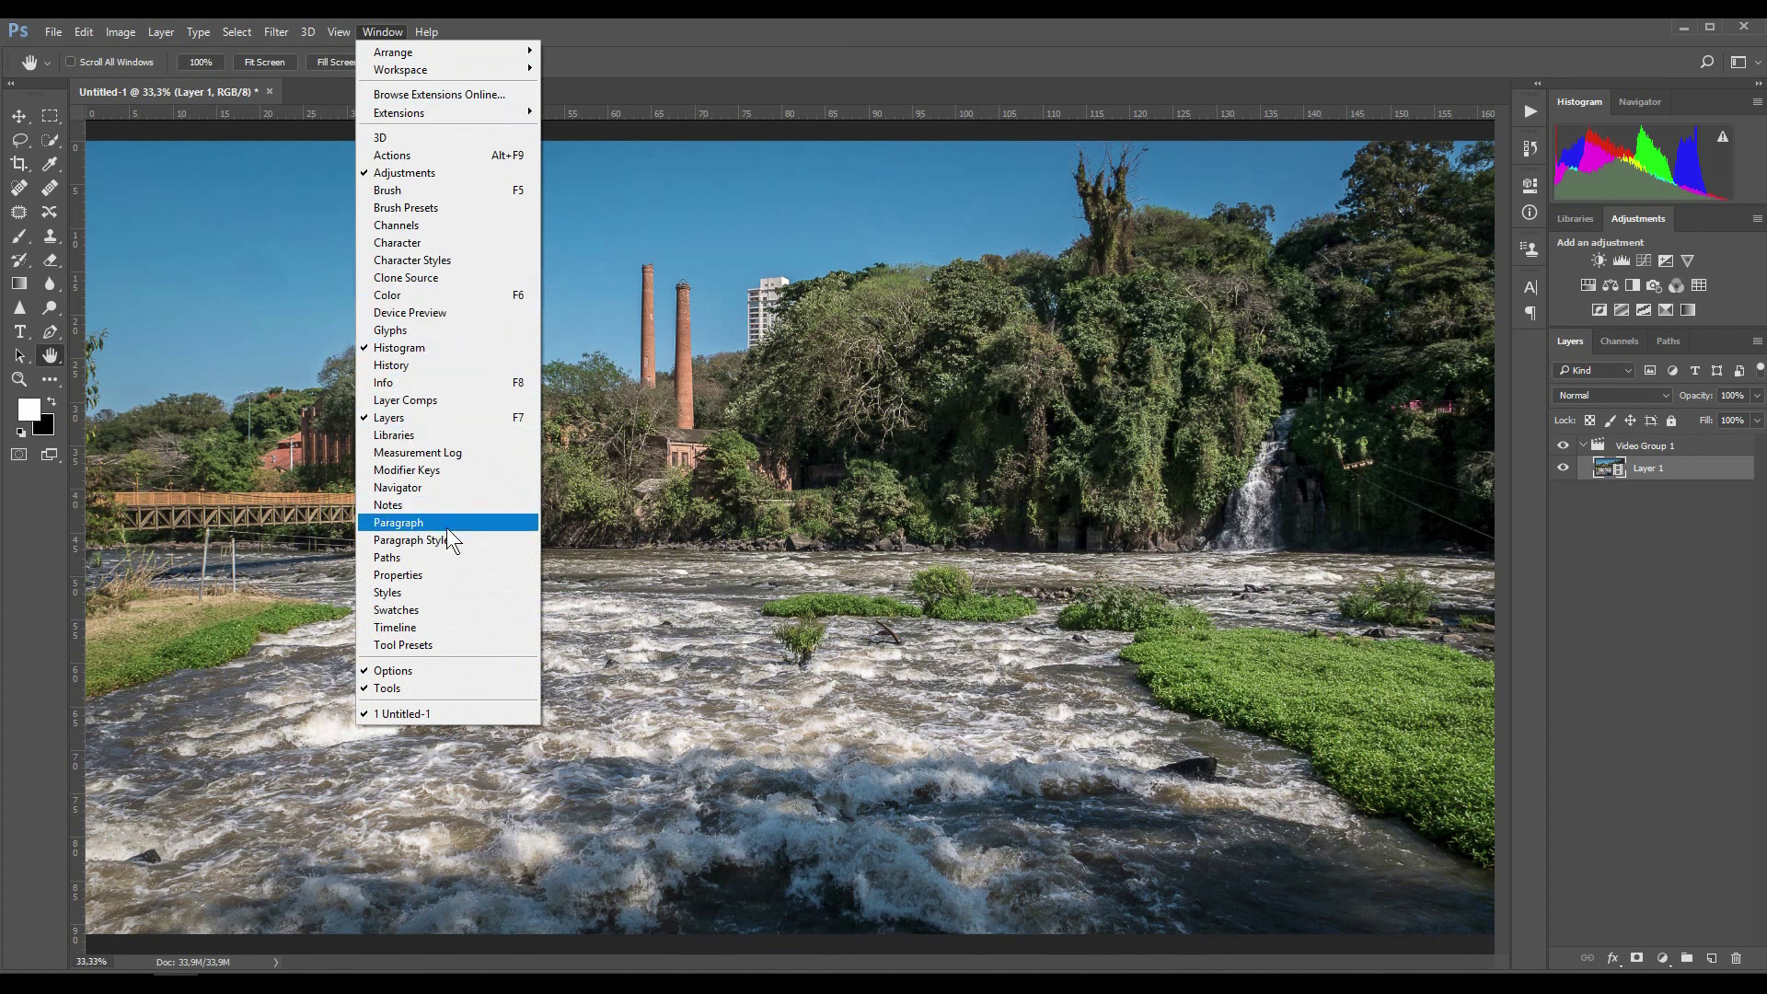
left_click(397, 629)
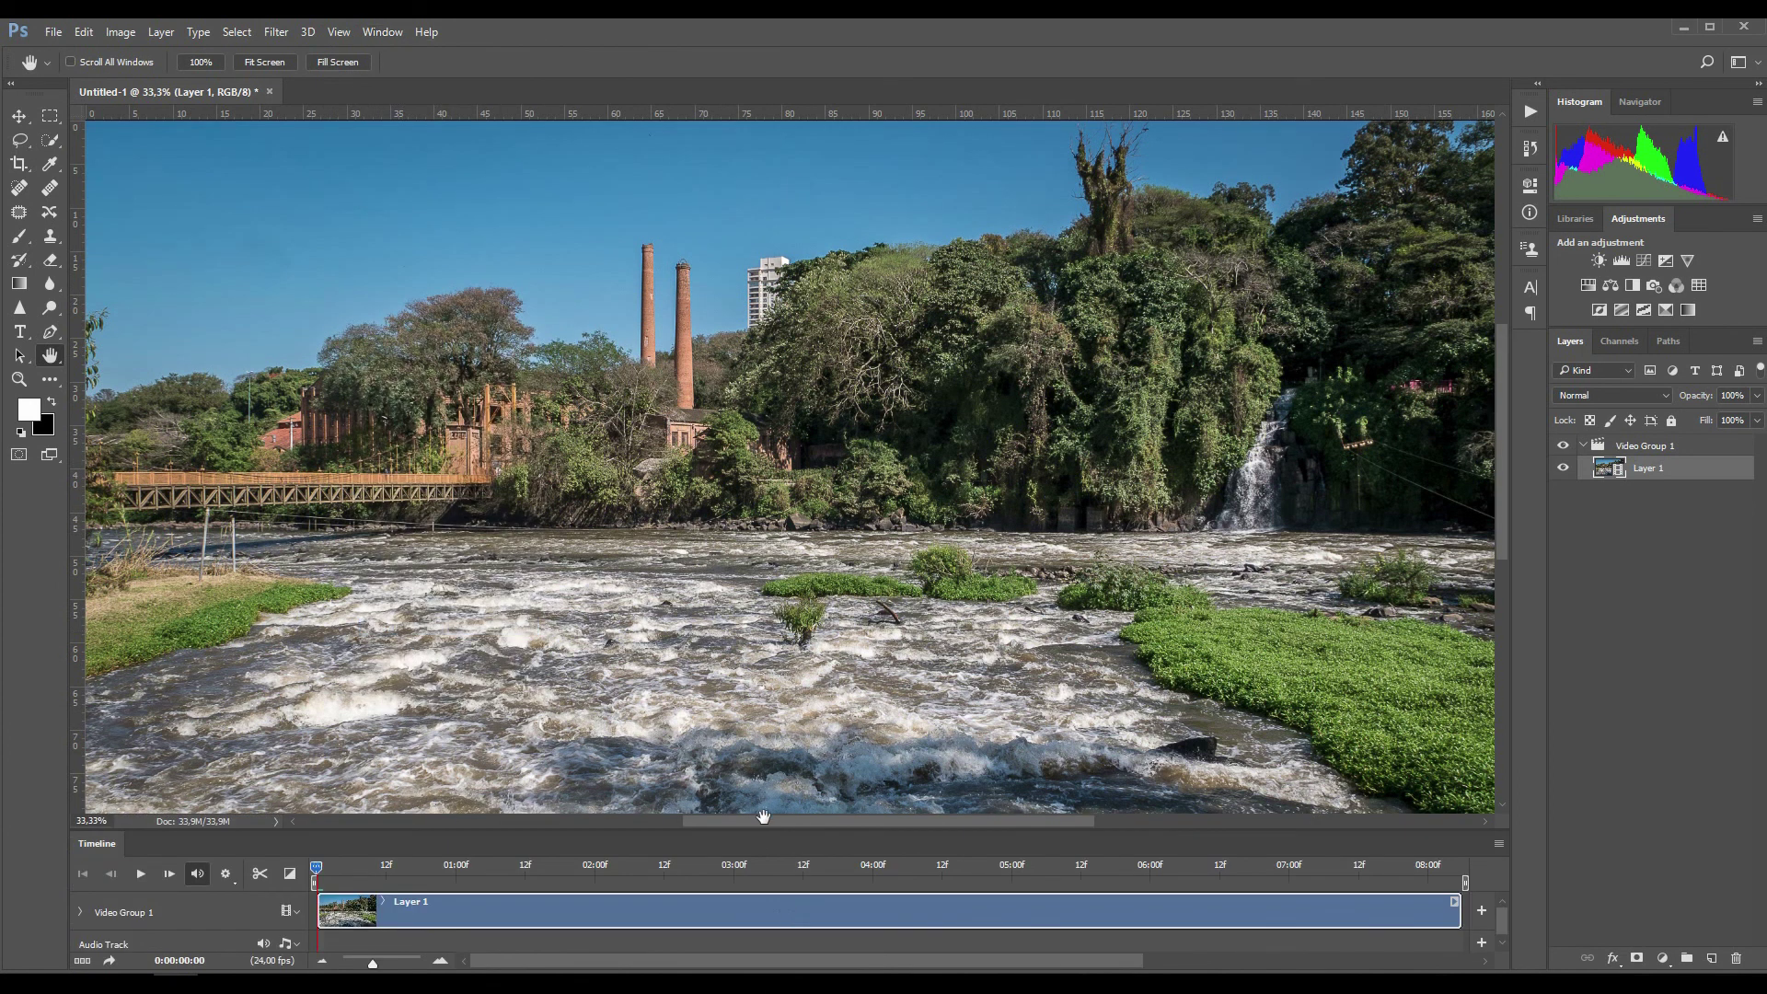
left_click_drag(765, 828, 768, 736)
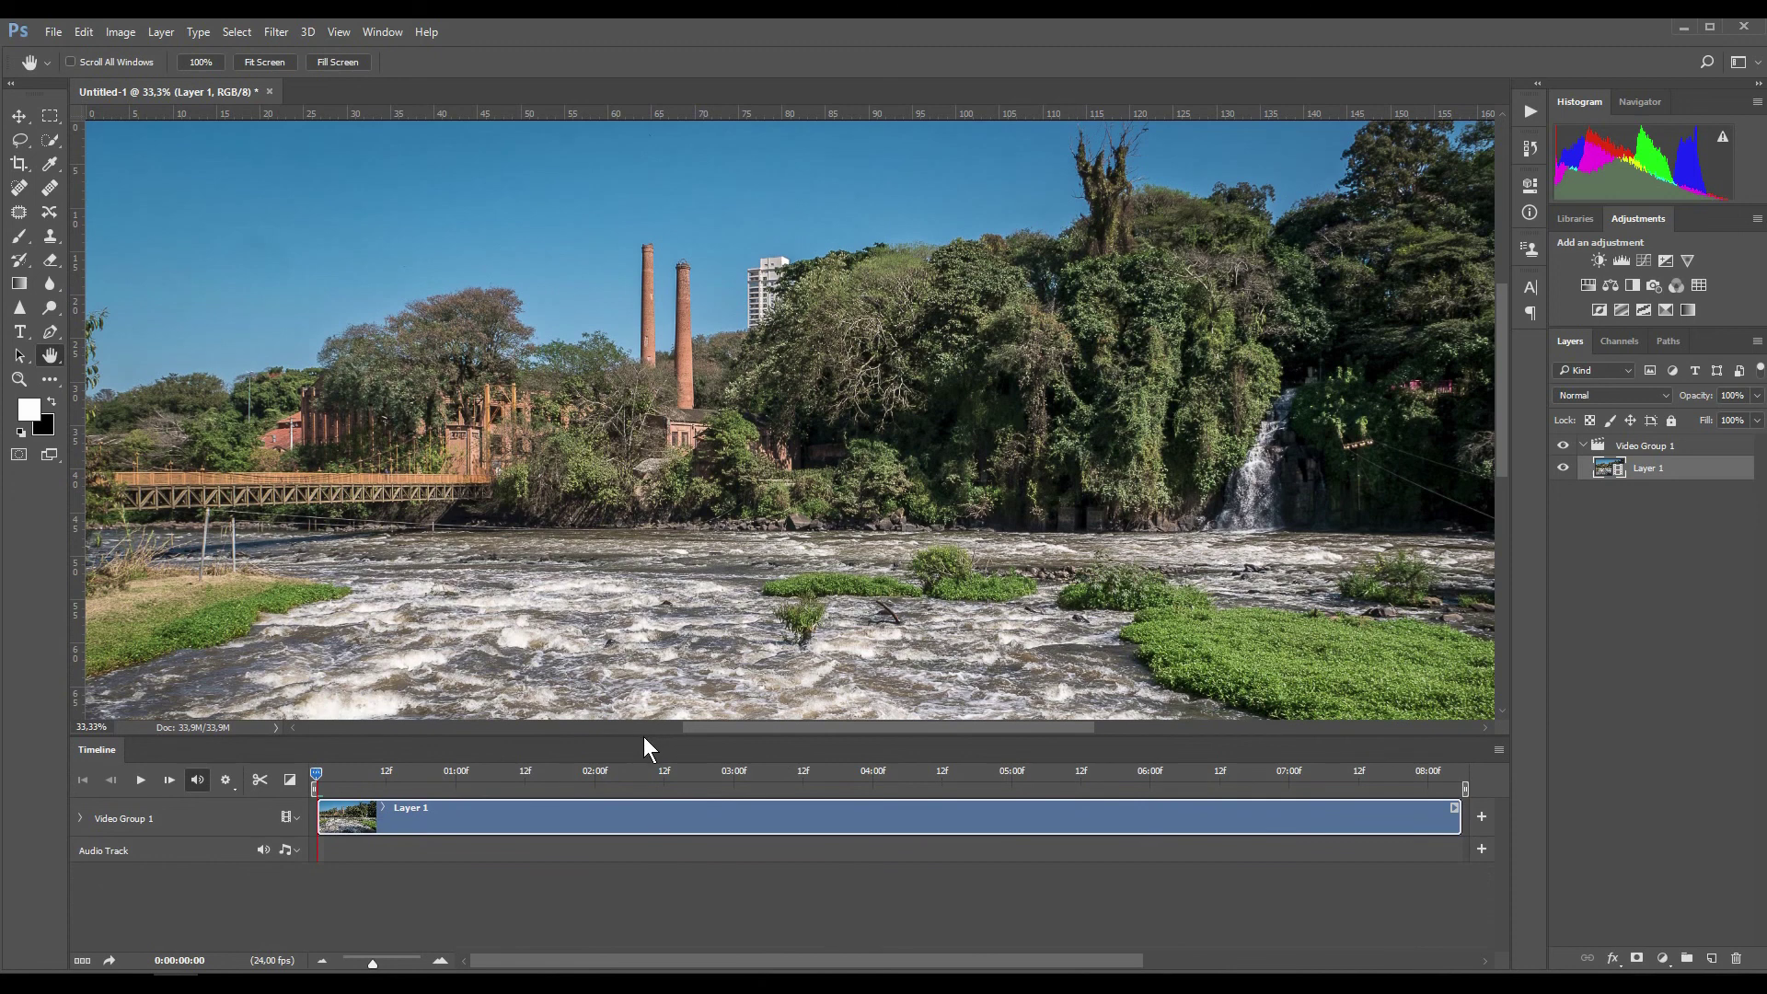
left_click_drag(643, 736, 643, 748)
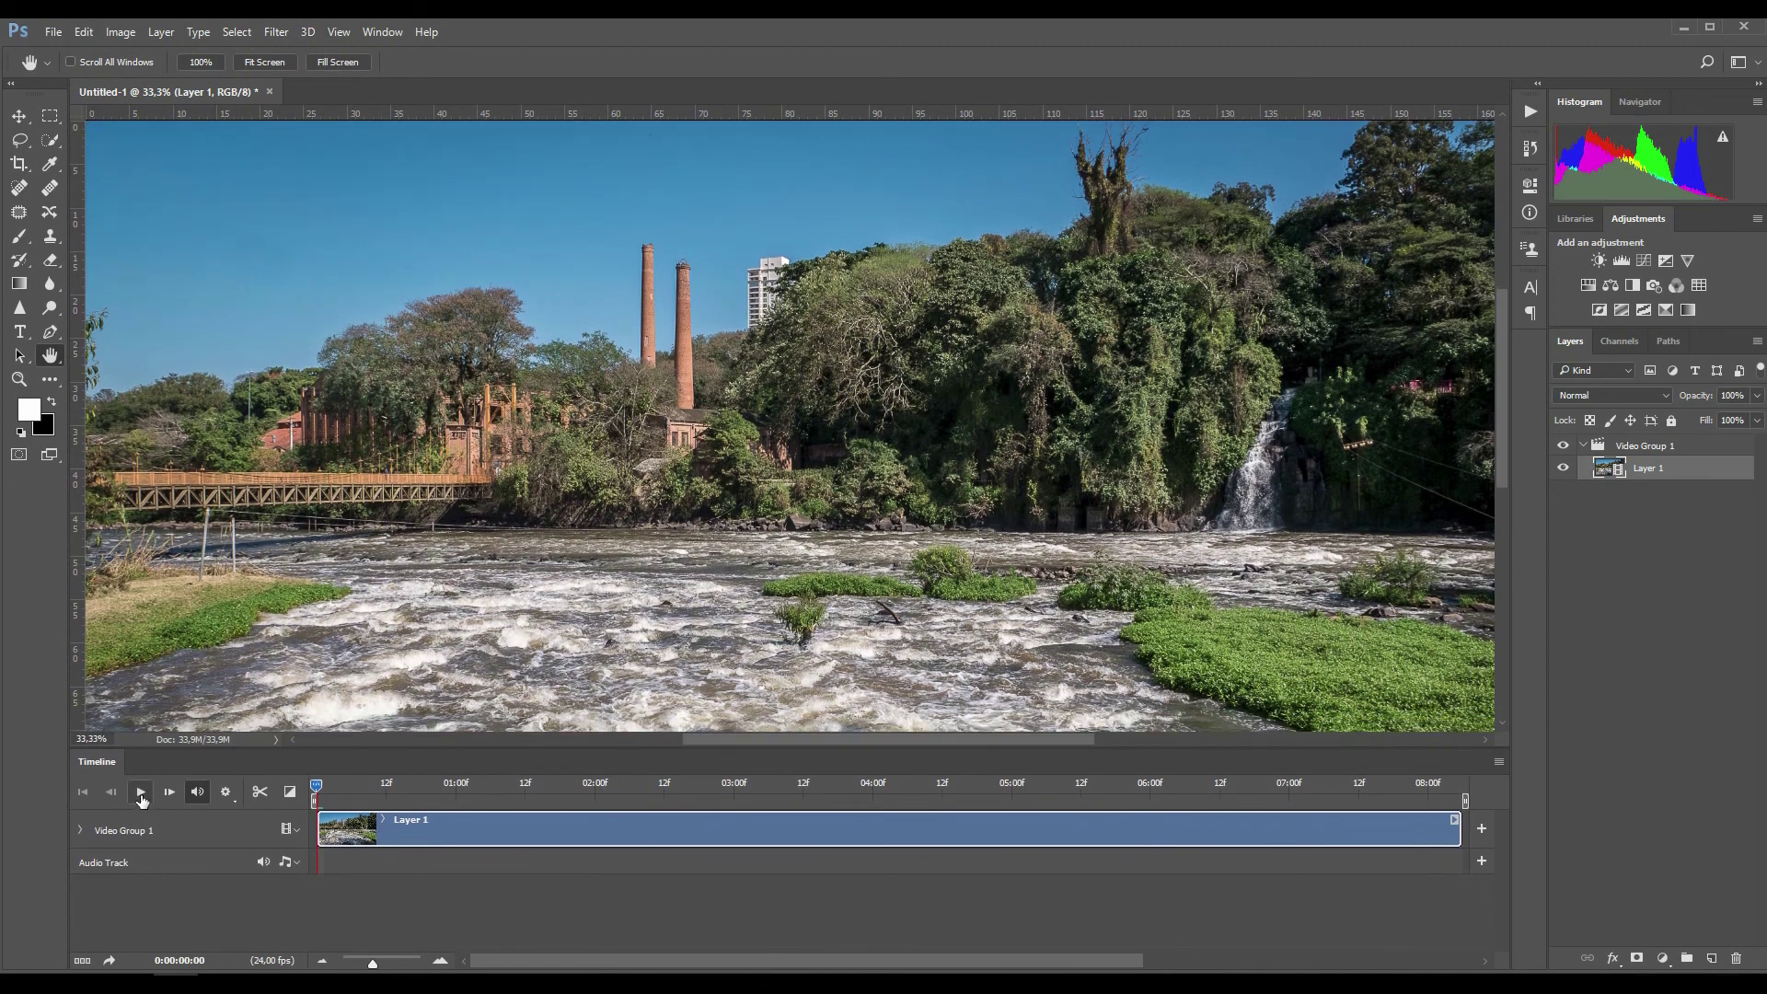
Play and stop the time-lapse preview, then give the image more room
left_click(141, 795)
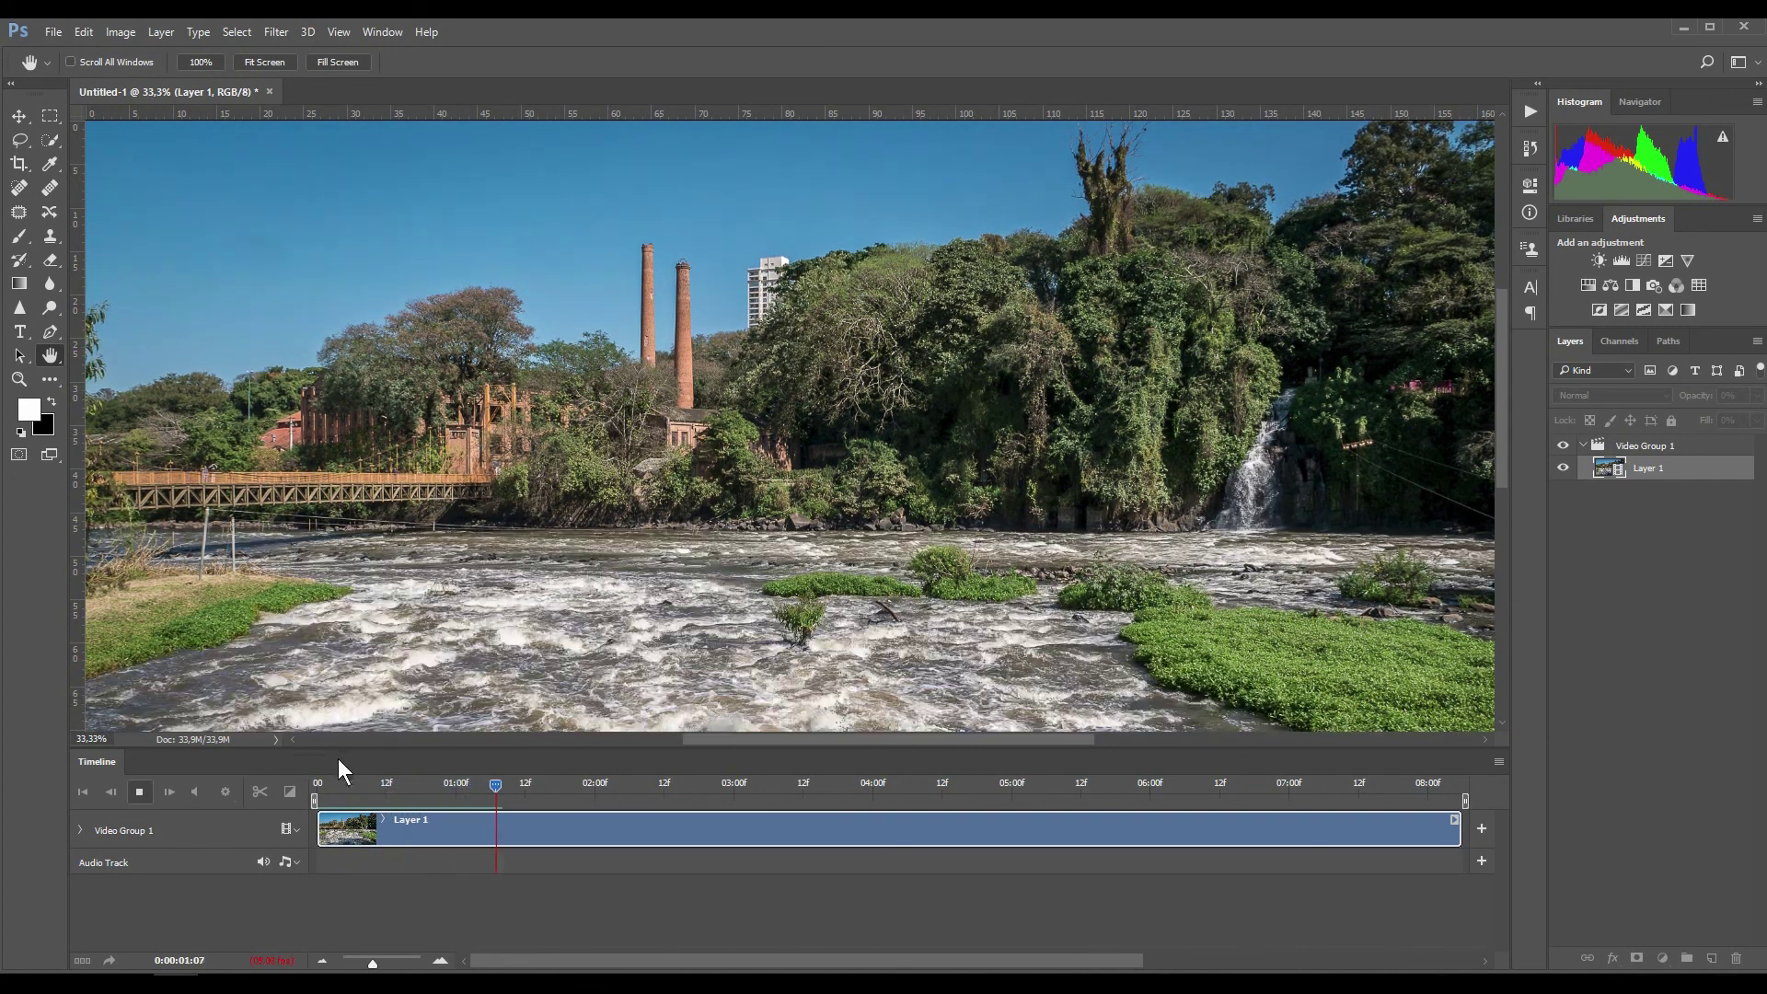
left_click(520, 784)
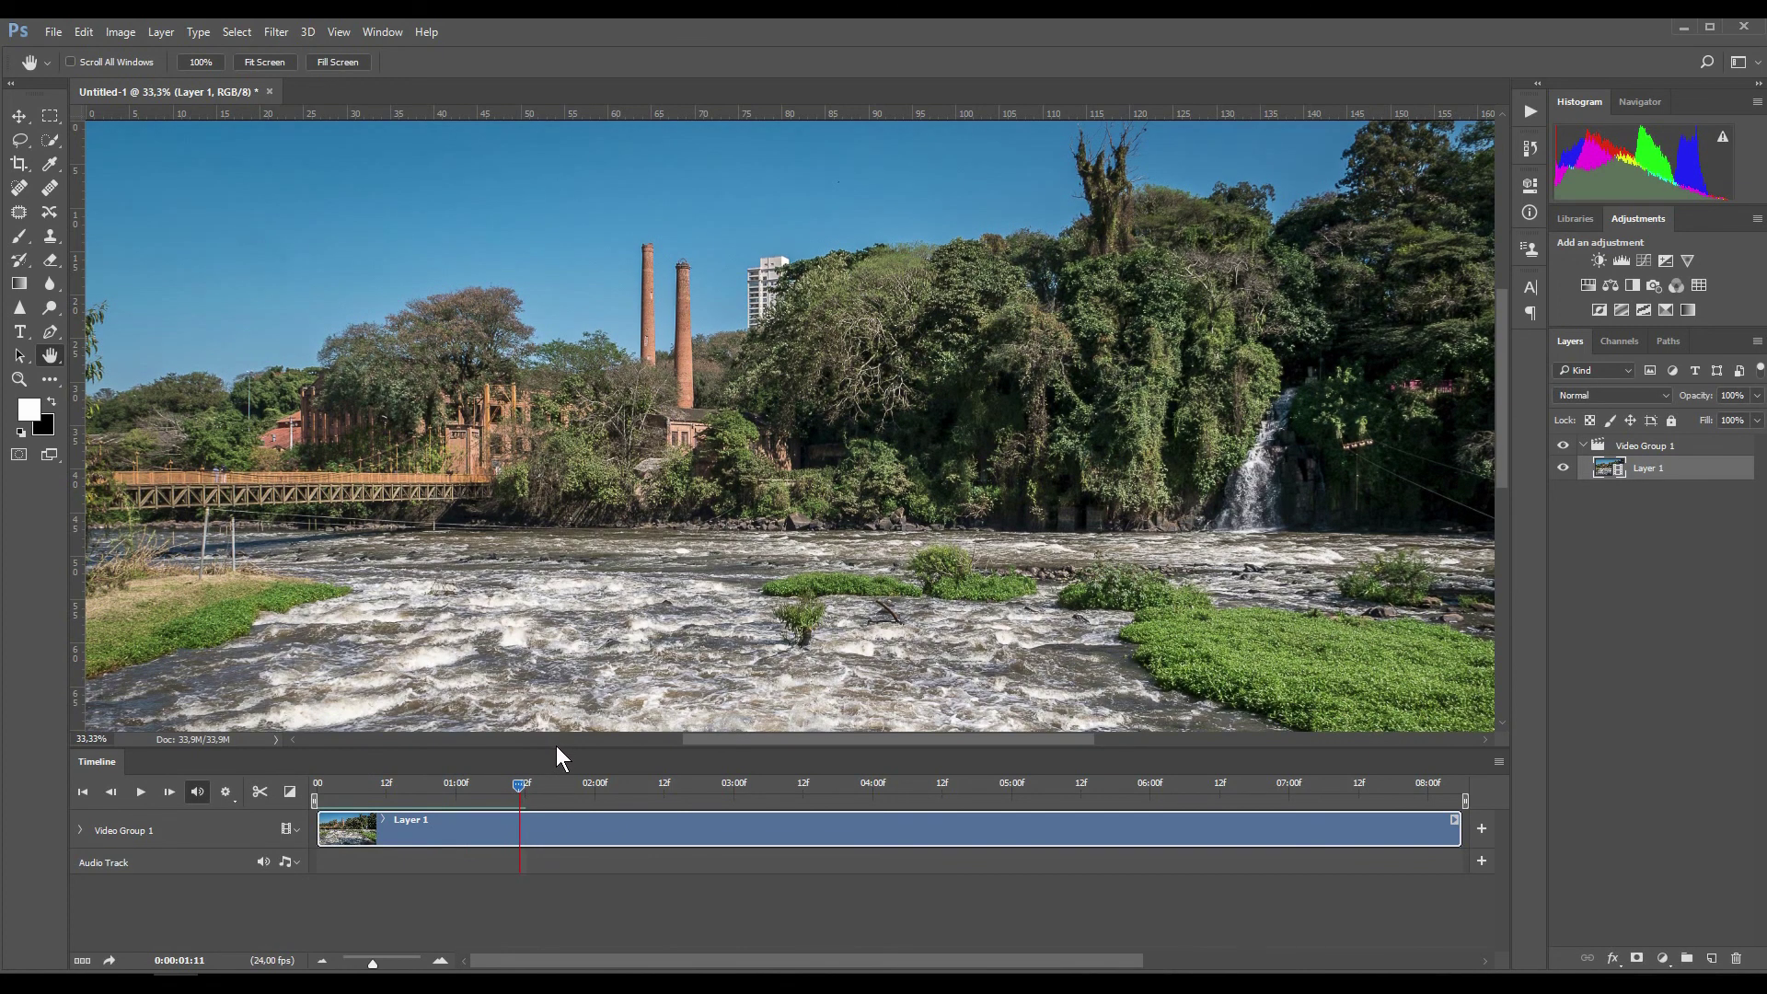
left_click_drag(556, 747, 548, 812)
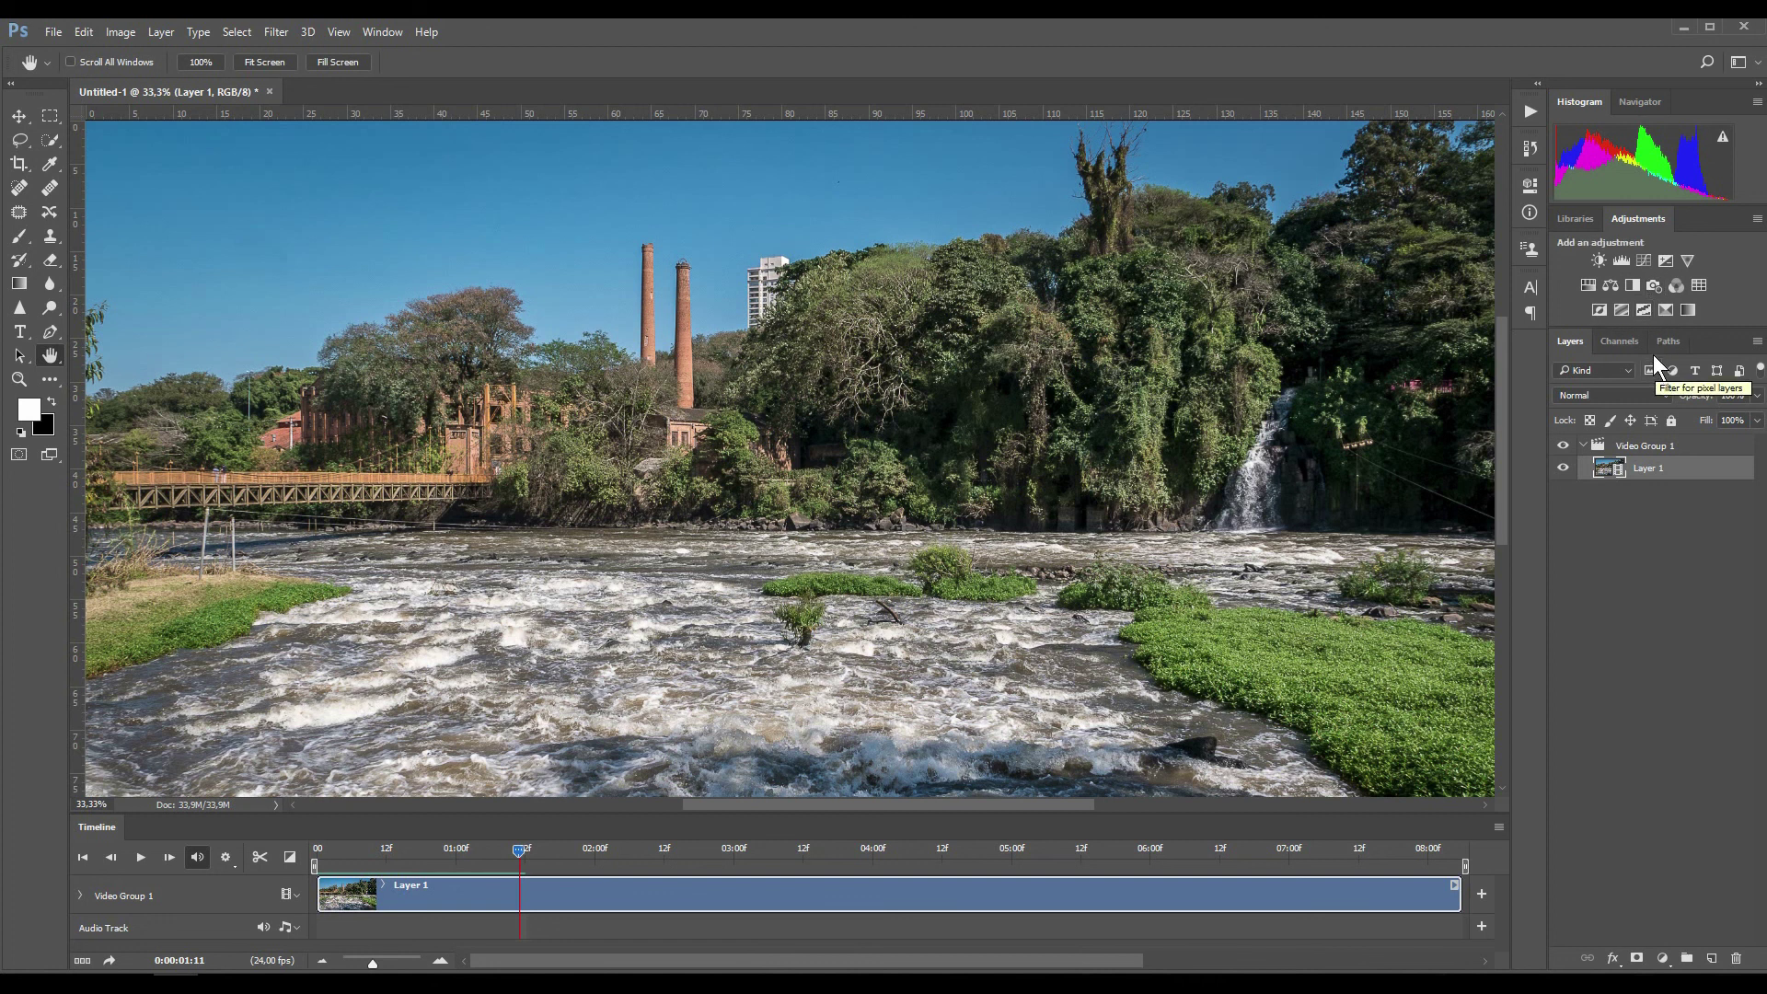
Add a Color Balance layer, shifting highlights toward yellow and shadows to Blue +13
left_click(1610, 285)
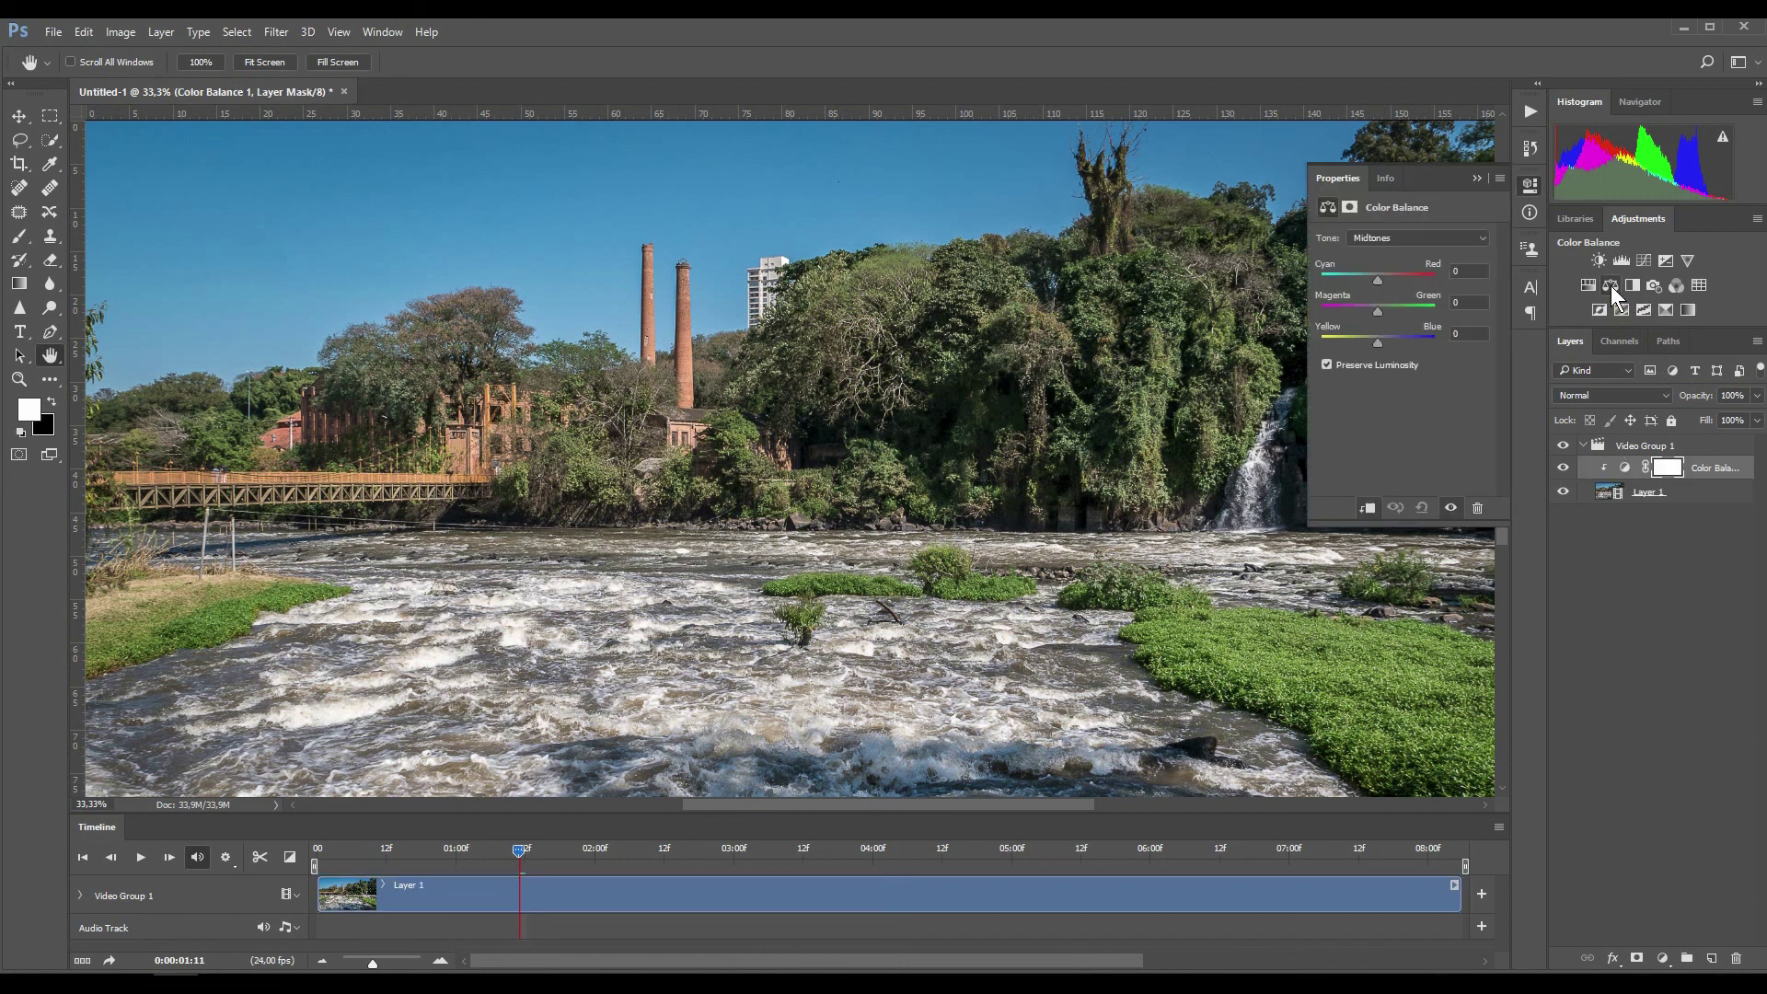
left_click(1398, 238)
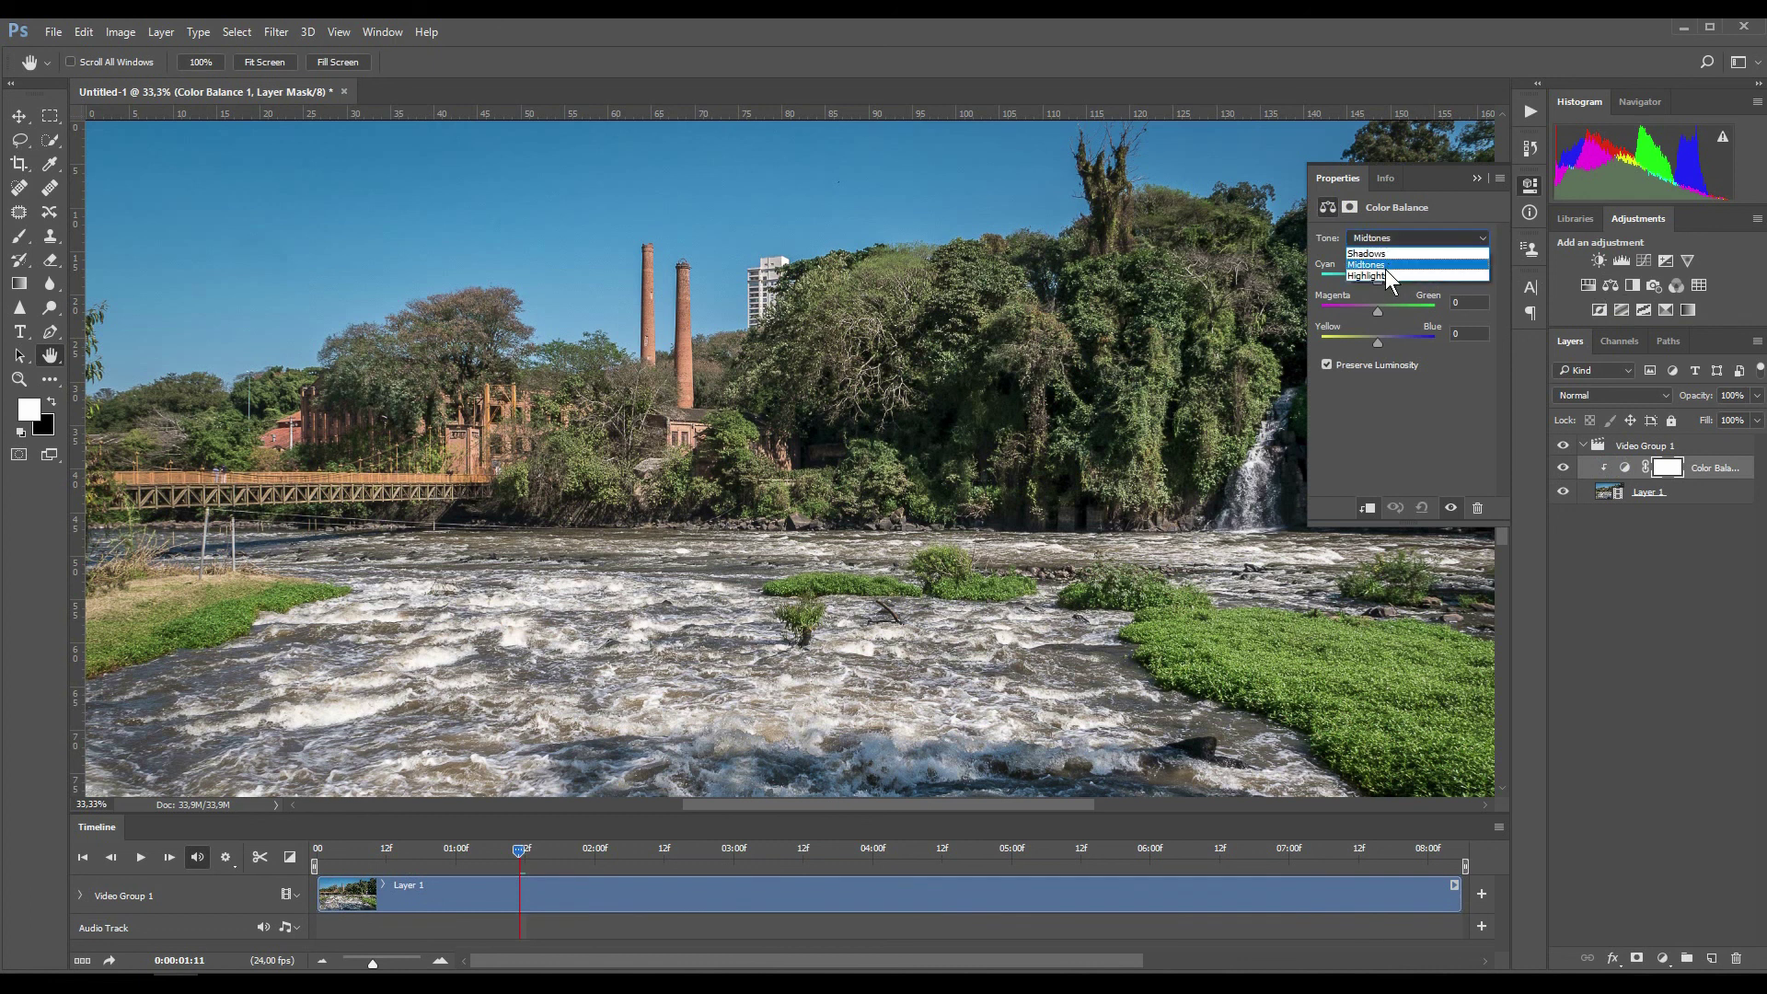
left_click(1385, 274)
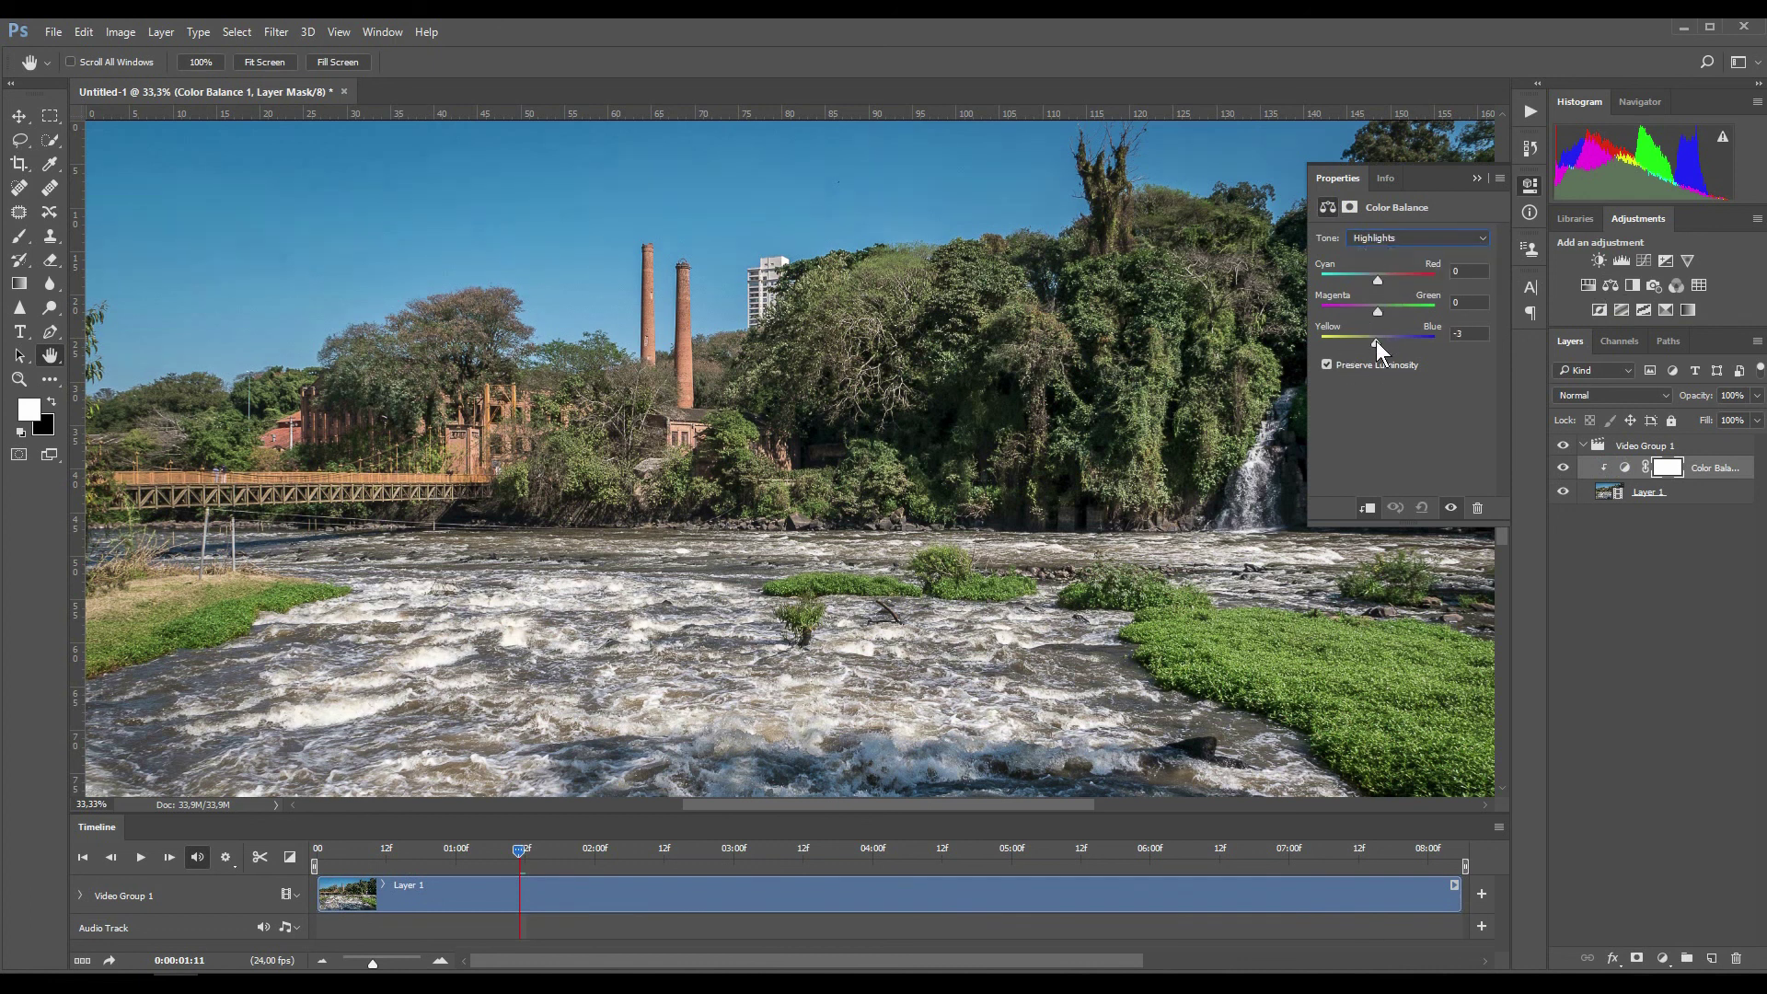
left_click_drag(1378, 340, 1370, 341)
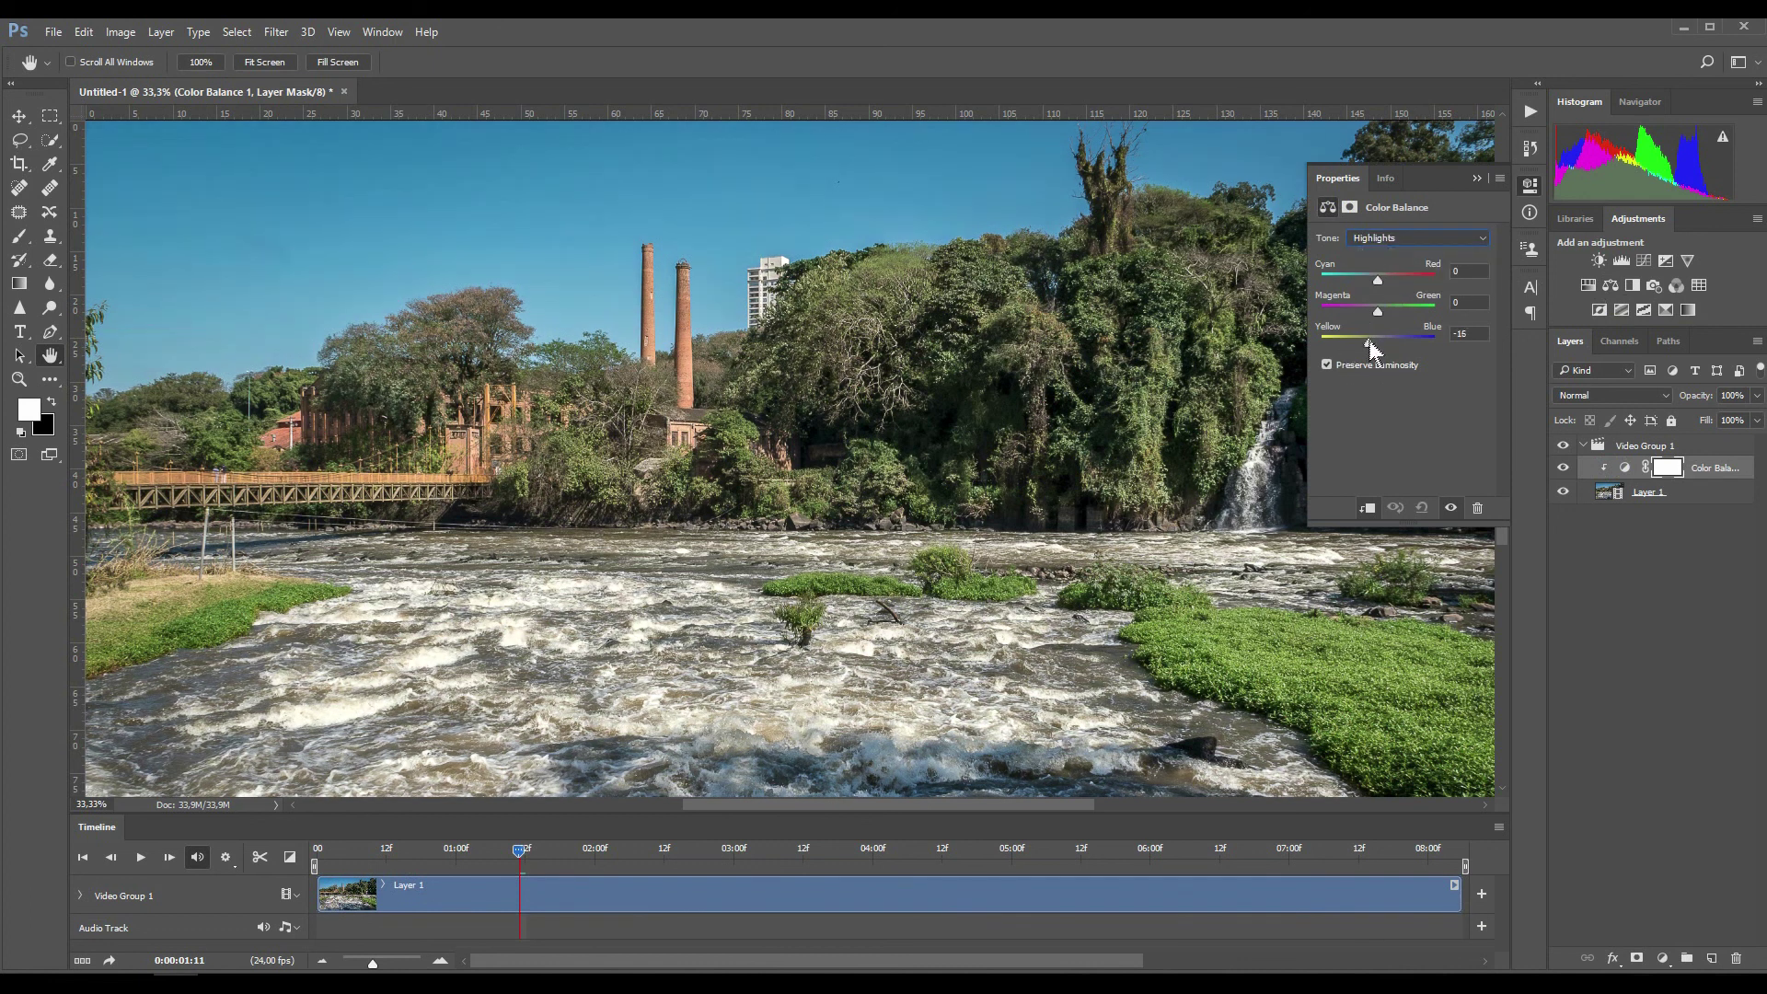
left_click(1395, 239)
left_click(1391, 252)
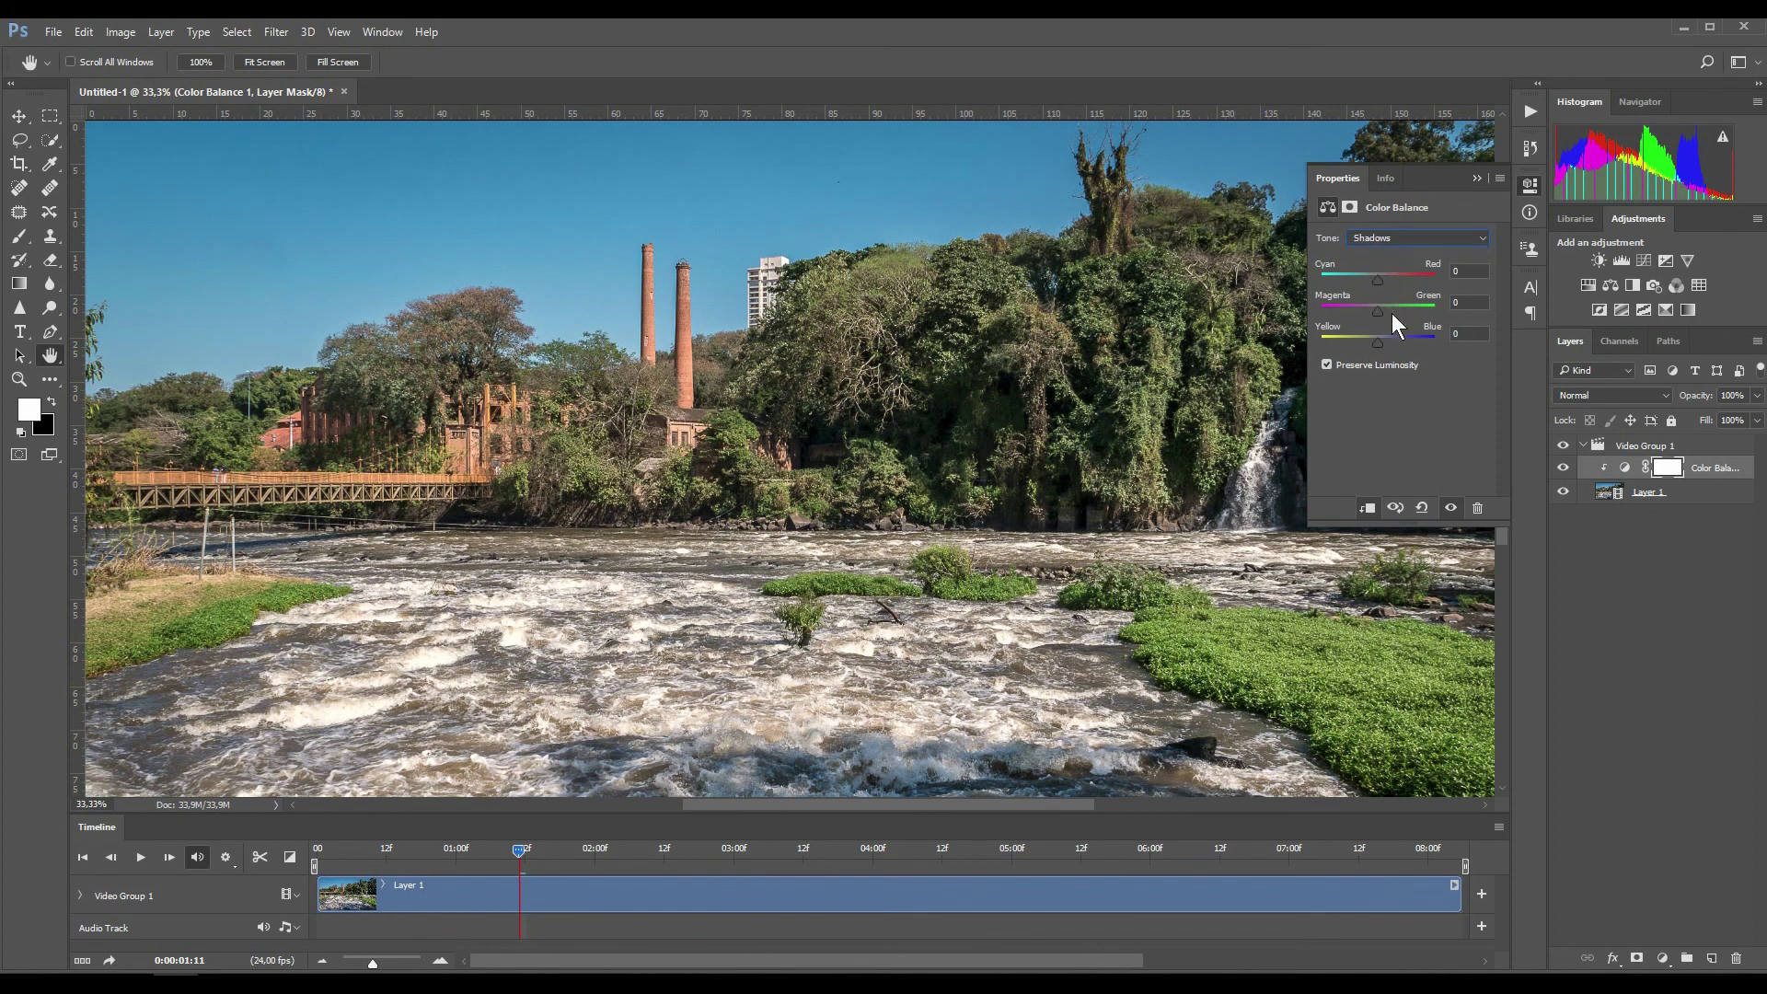
left_click_drag(1377, 339, 1384, 344)
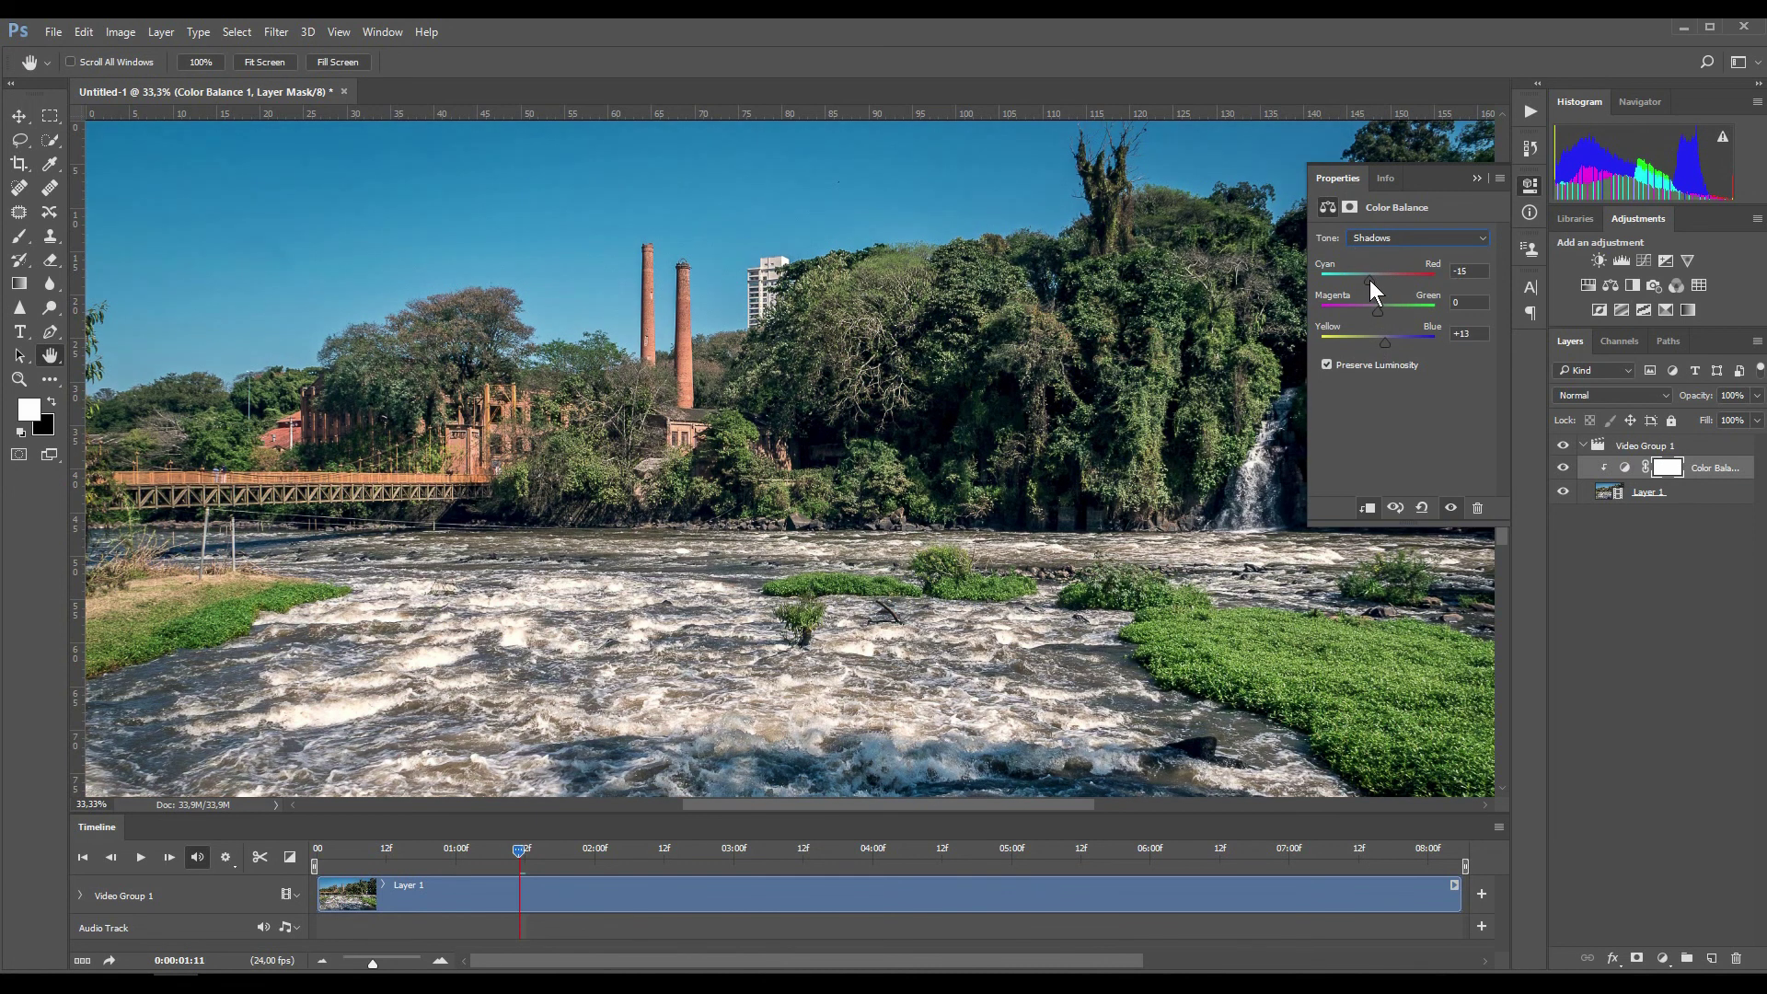
Set the midtones to Red +8 and Yellow -16, then collapse Properties
left_click(1399, 234)
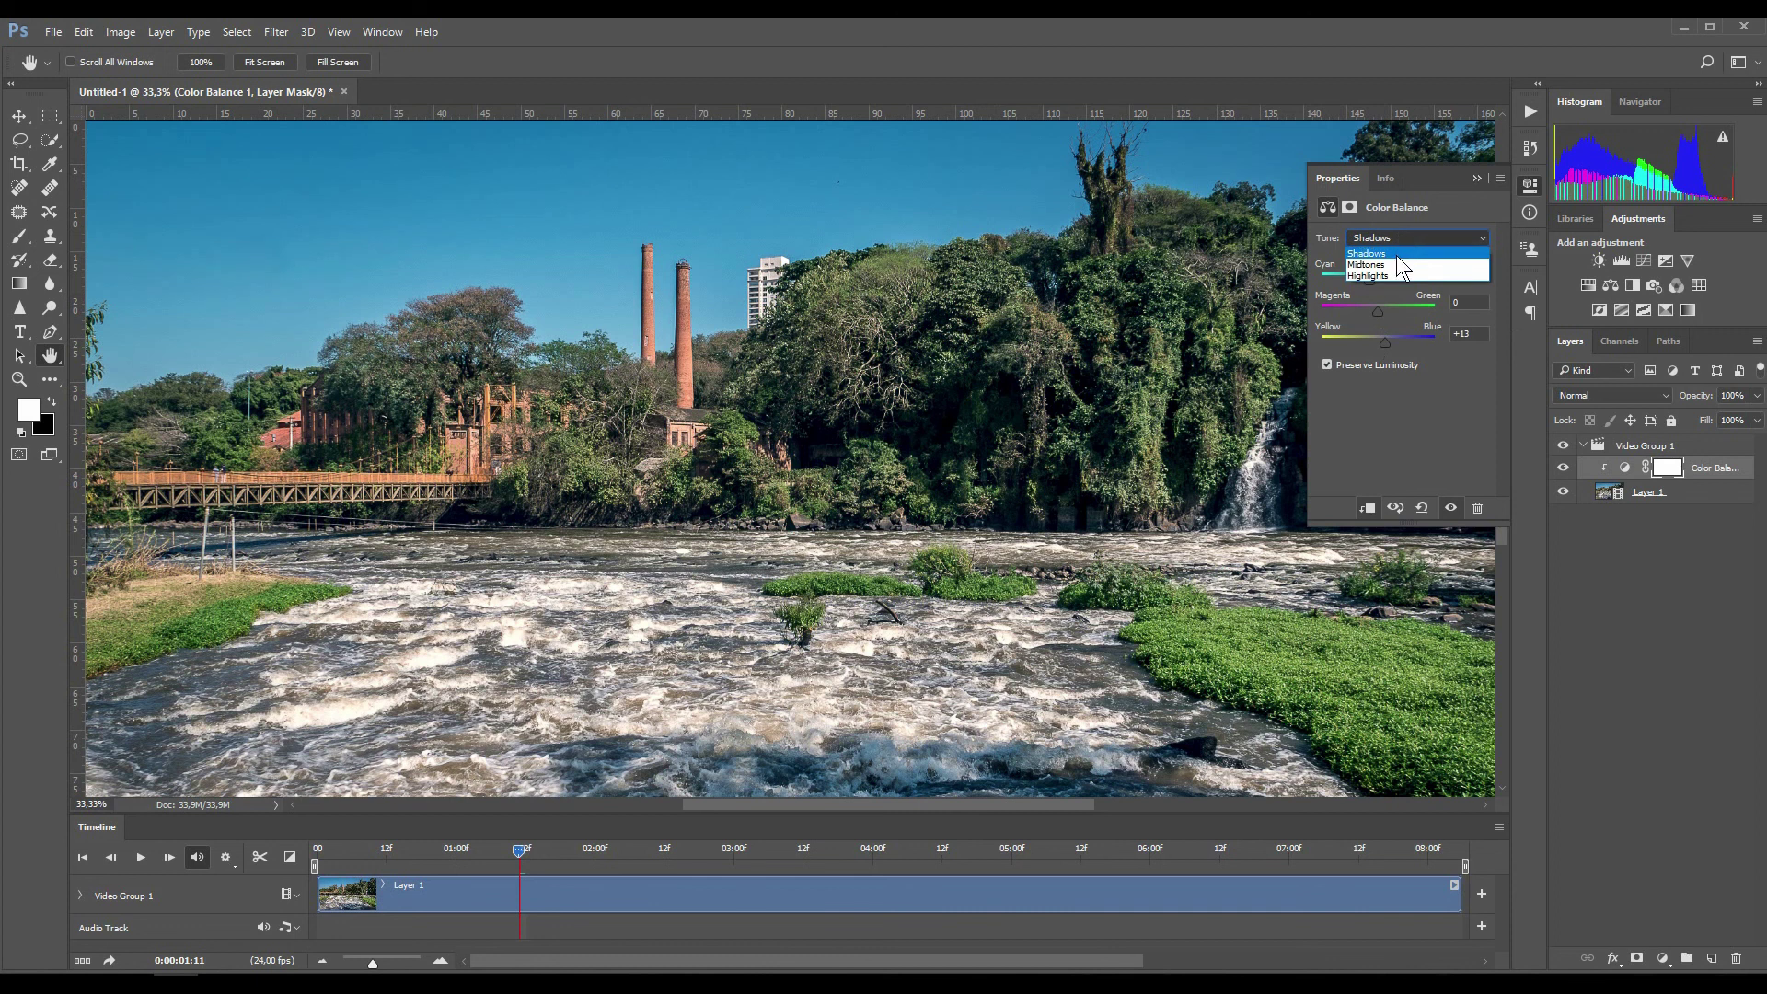
left_click(1390, 263)
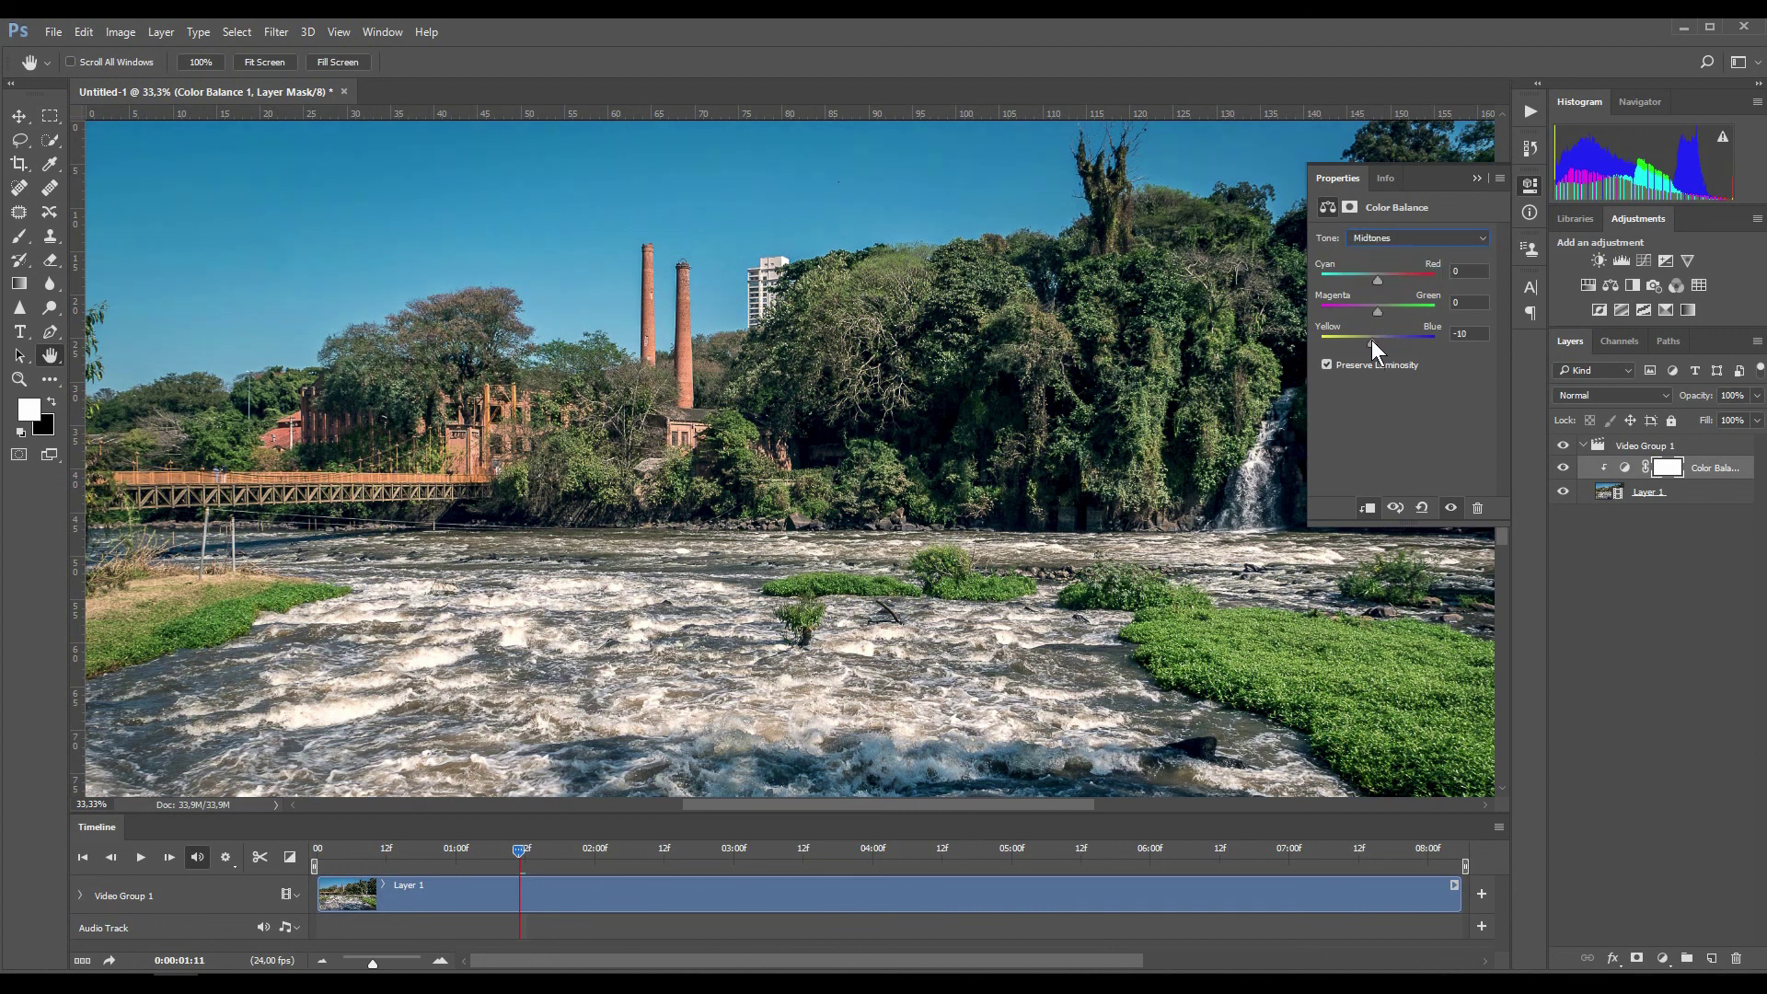
left_click_drag(1371, 340, 1368, 339)
left_click_drag(1378, 278, 1382, 278)
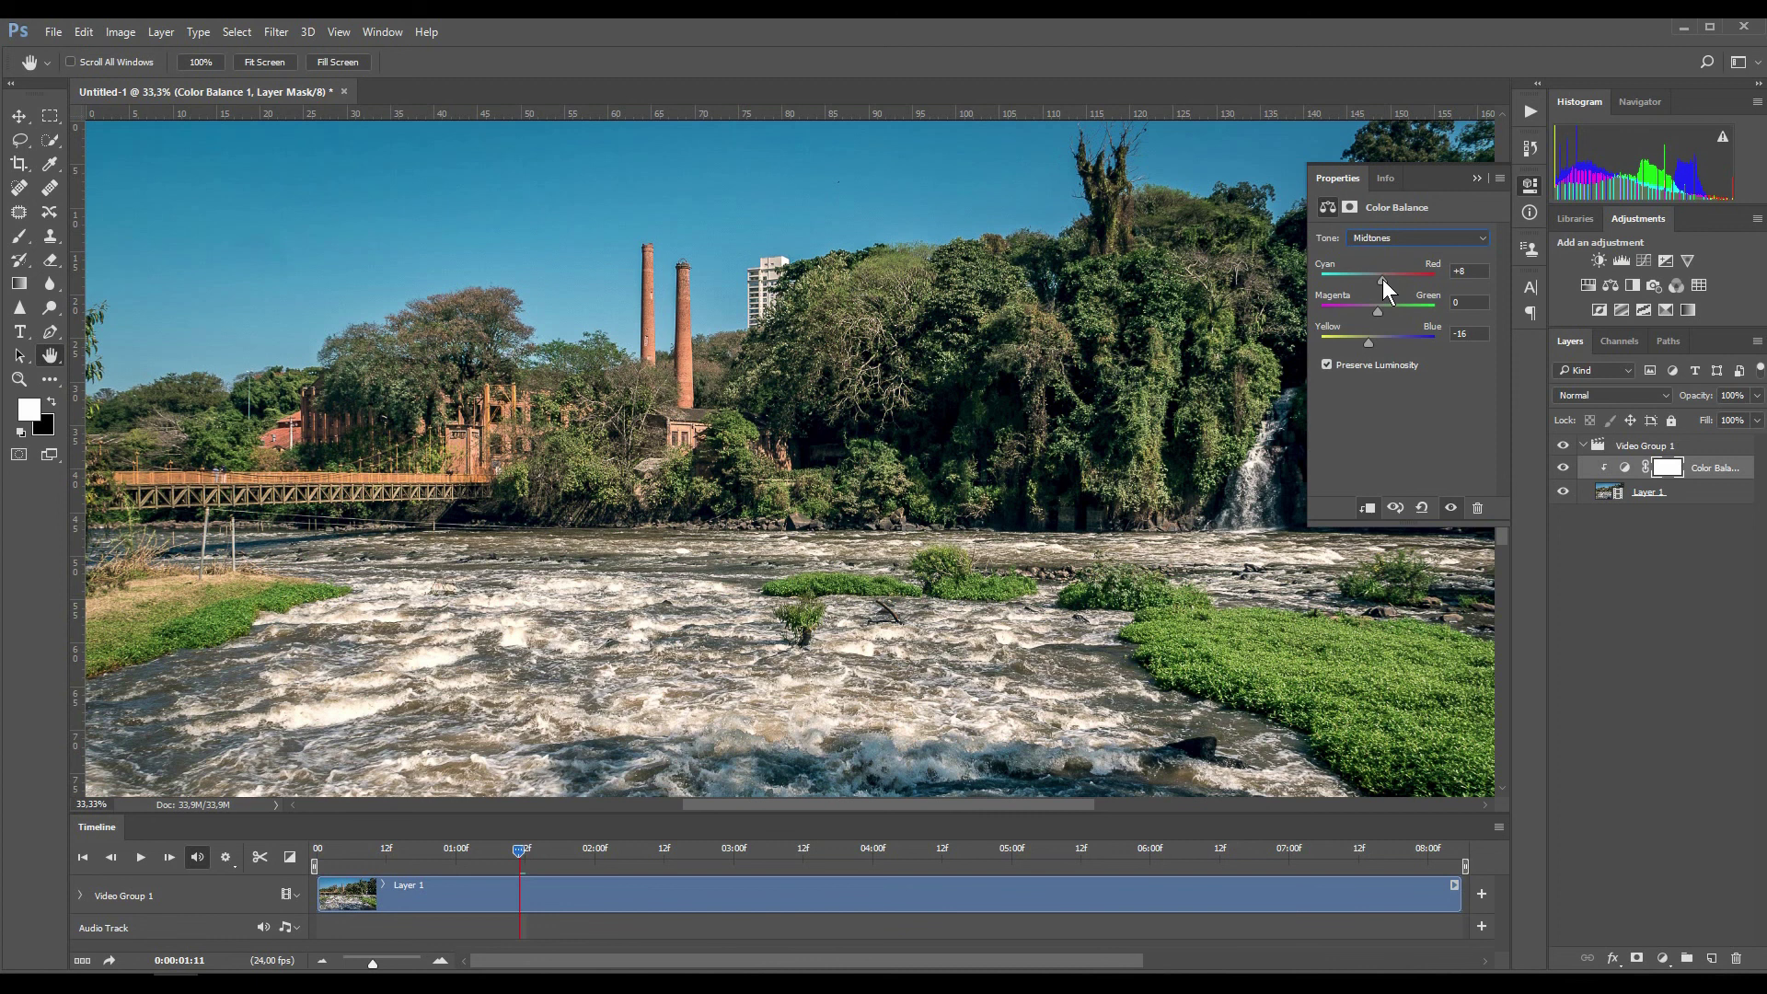
left_click(1477, 179)
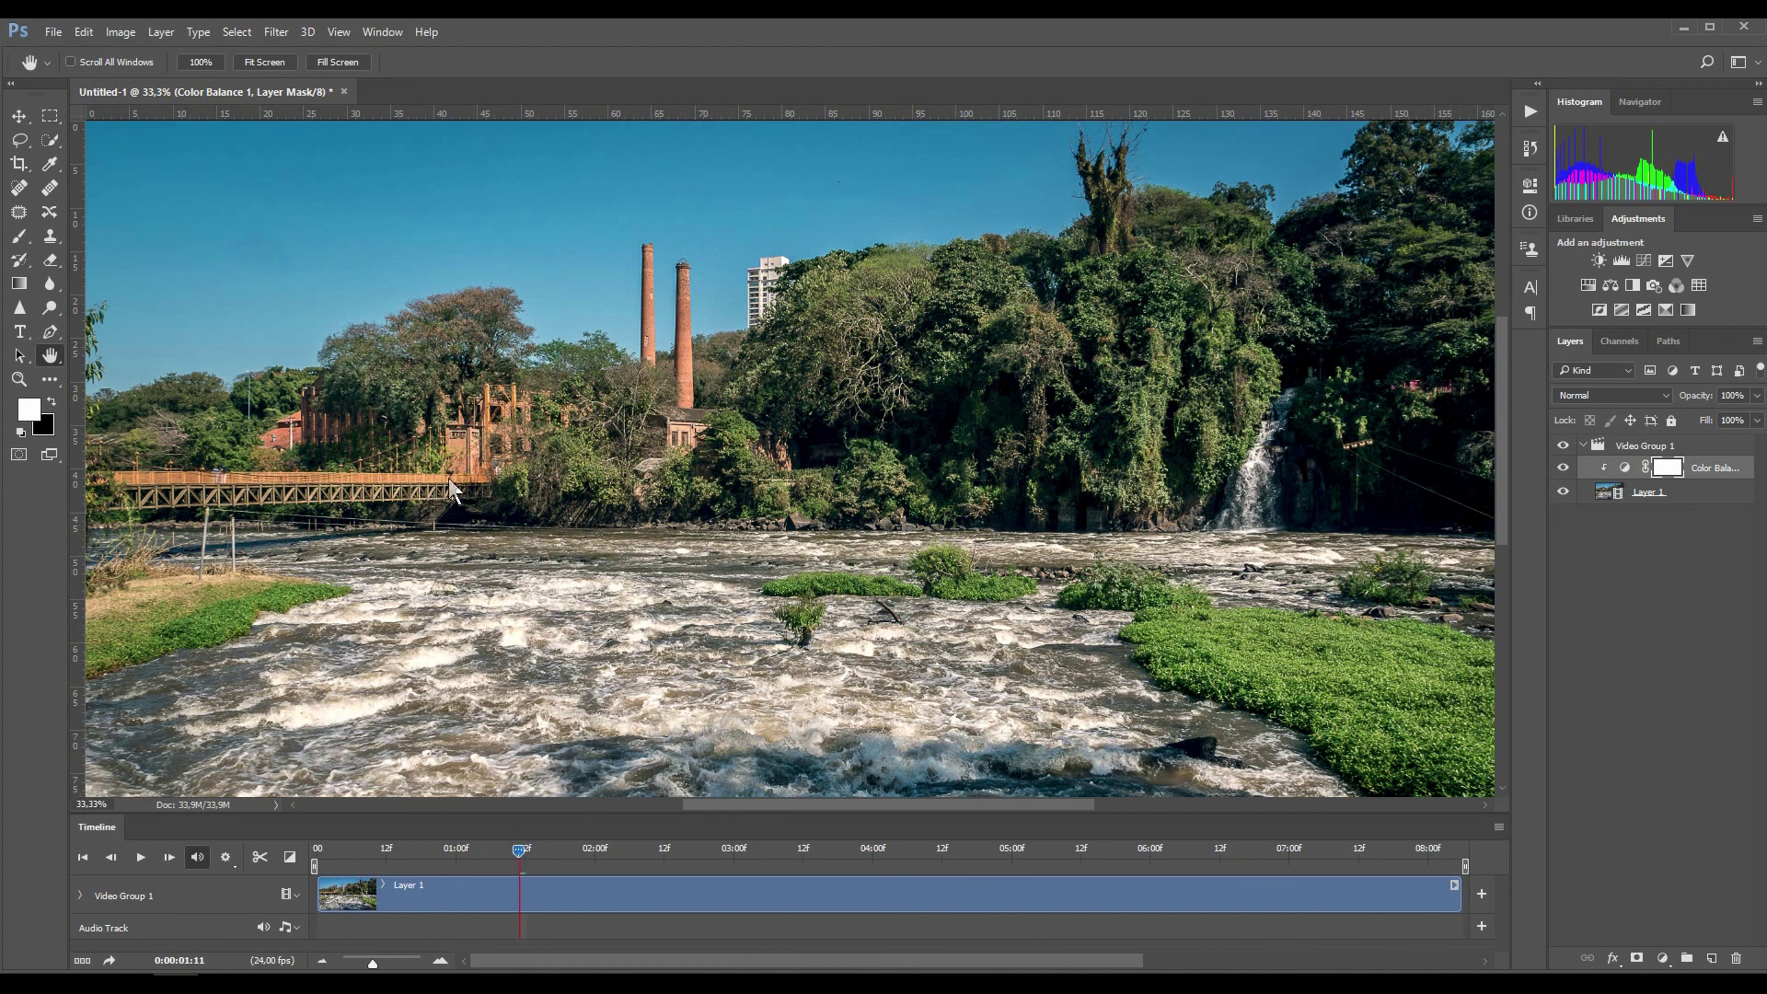
Open the Render Video dialog from File > Export
left_click(51, 32)
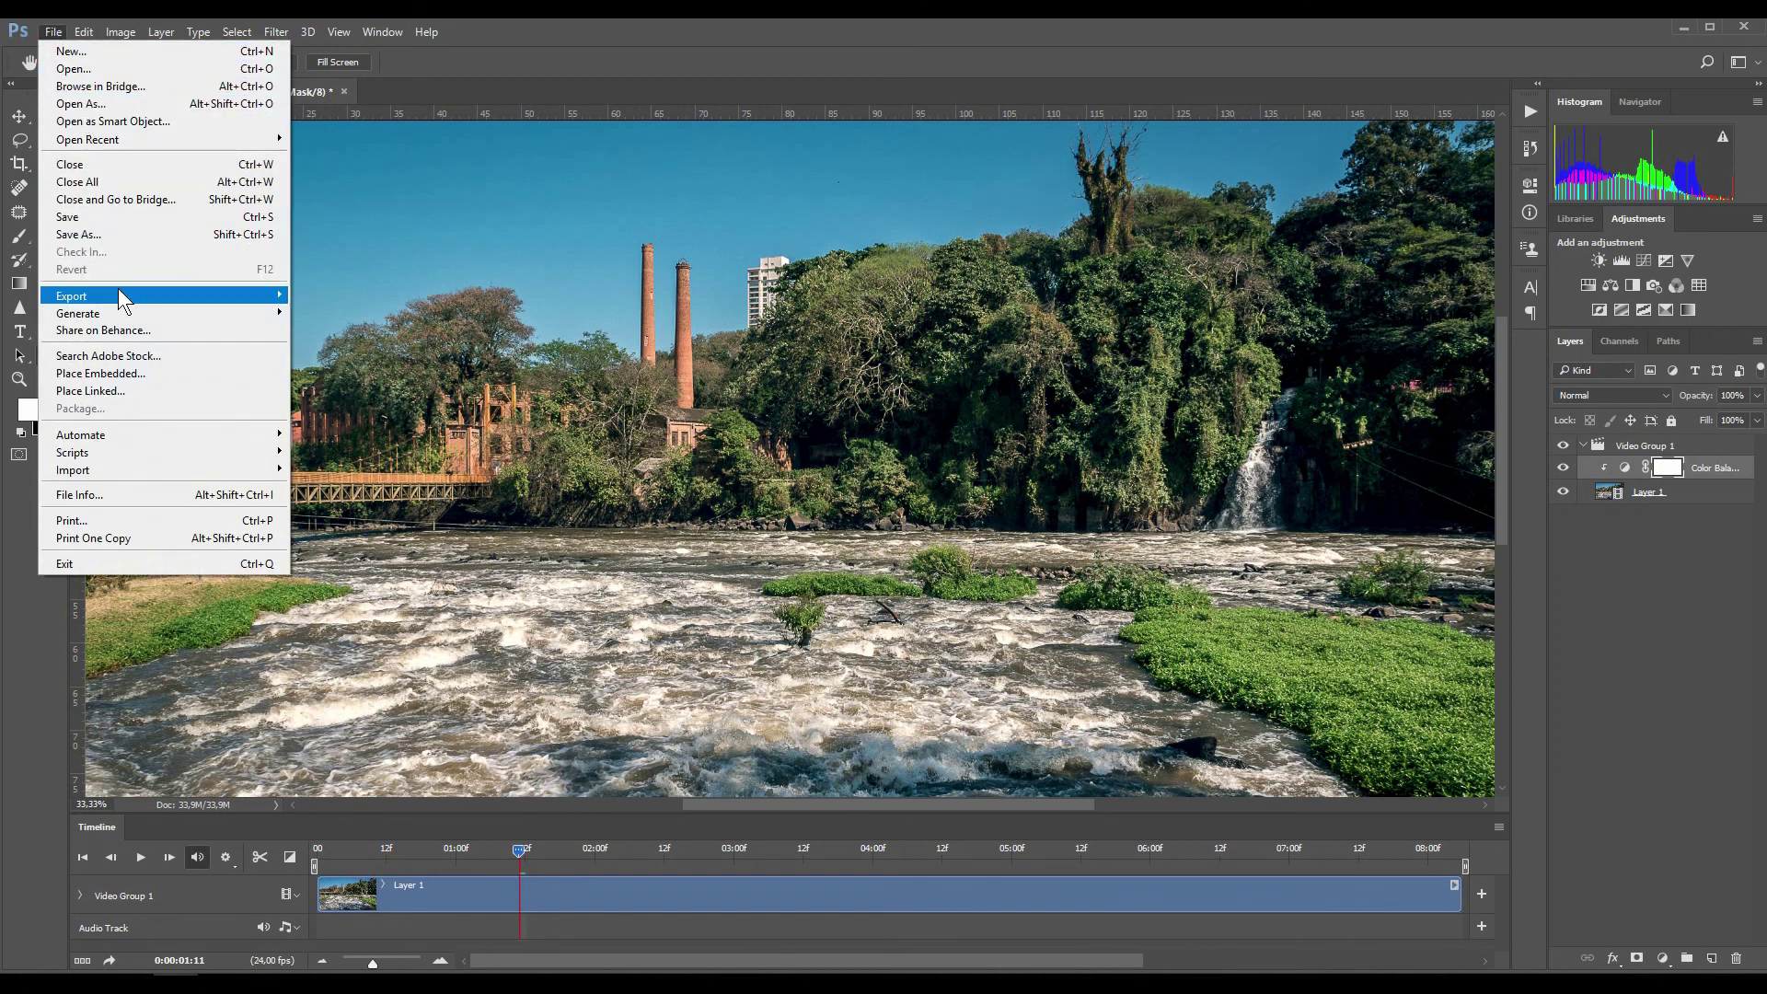
mouse_move(115, 291)
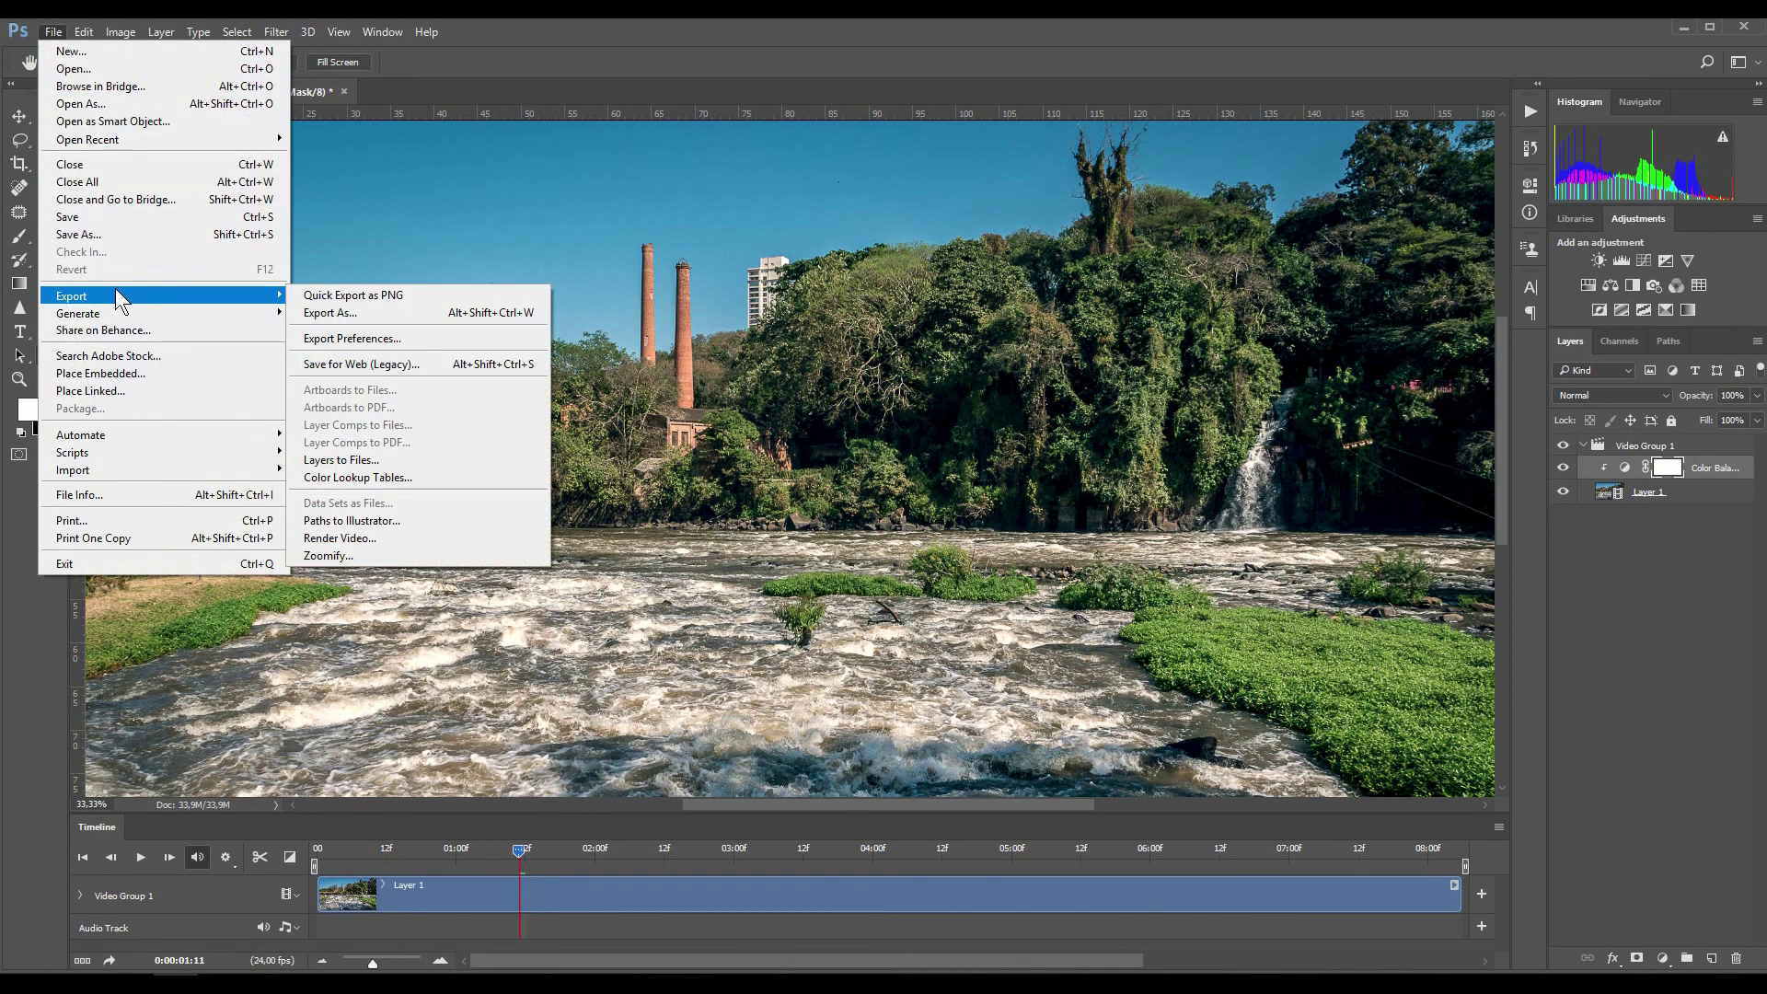
left_click(344, 541)
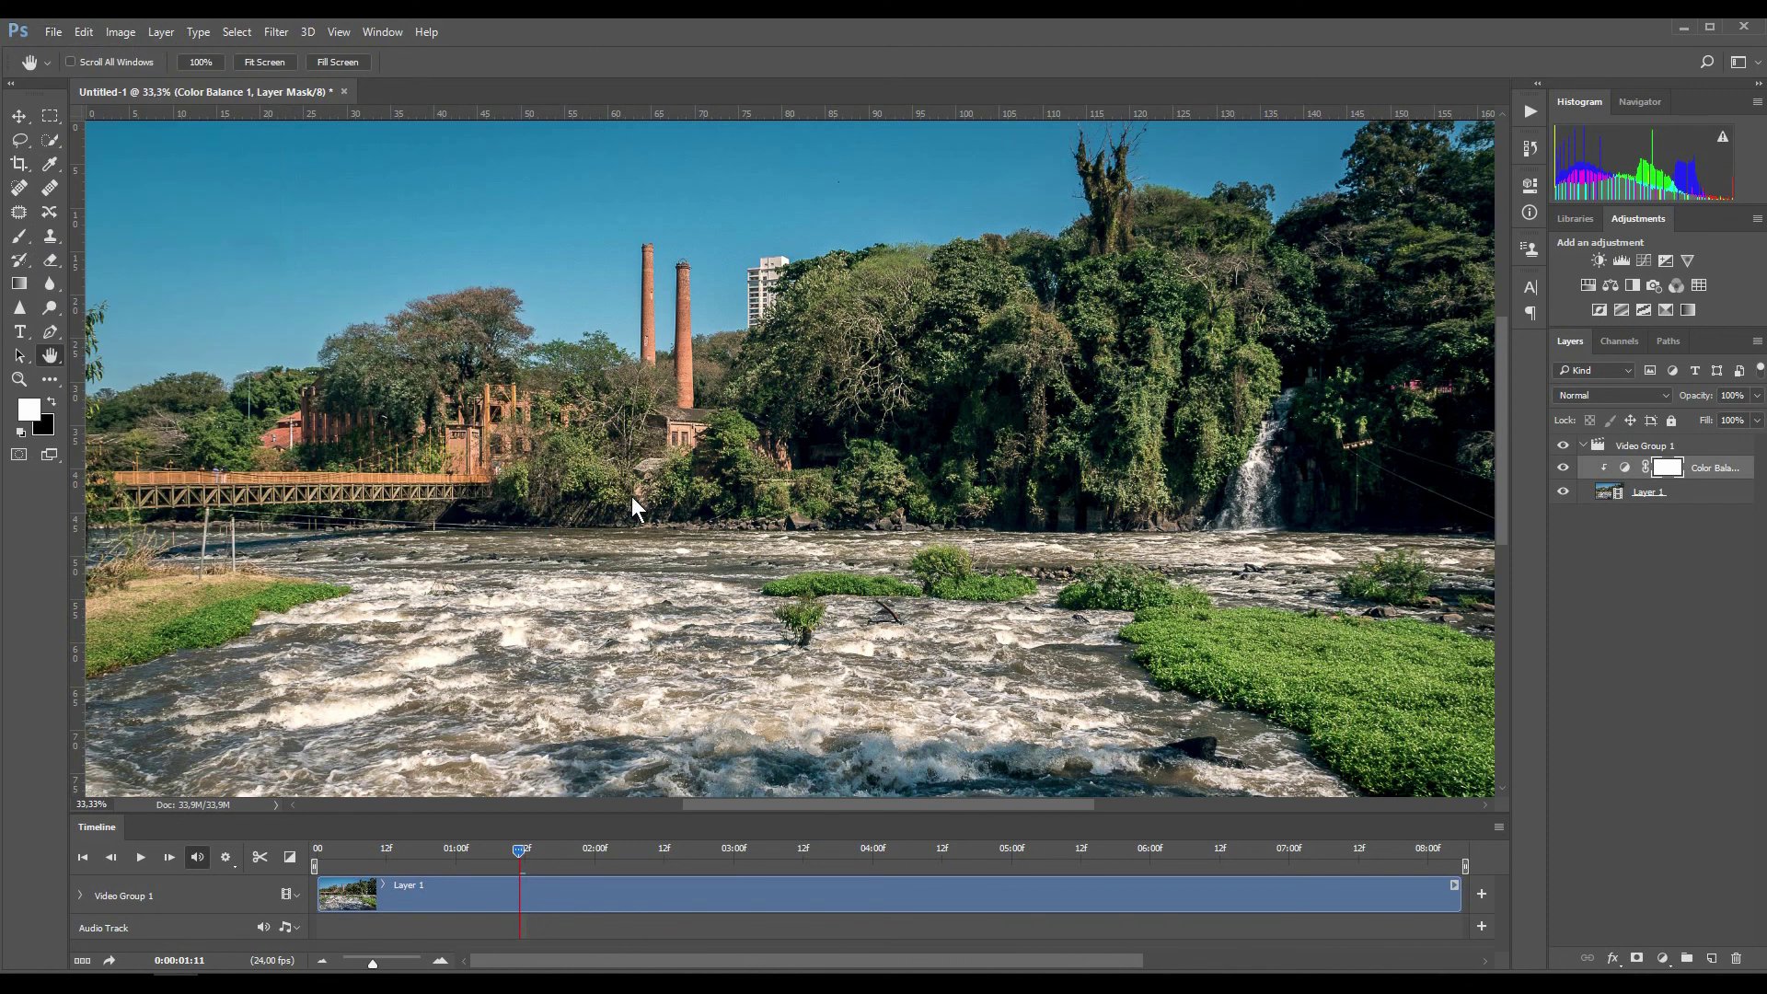
Name the render output 'time lapse episodio'
left_click_drag(782, 318, 791, 230)
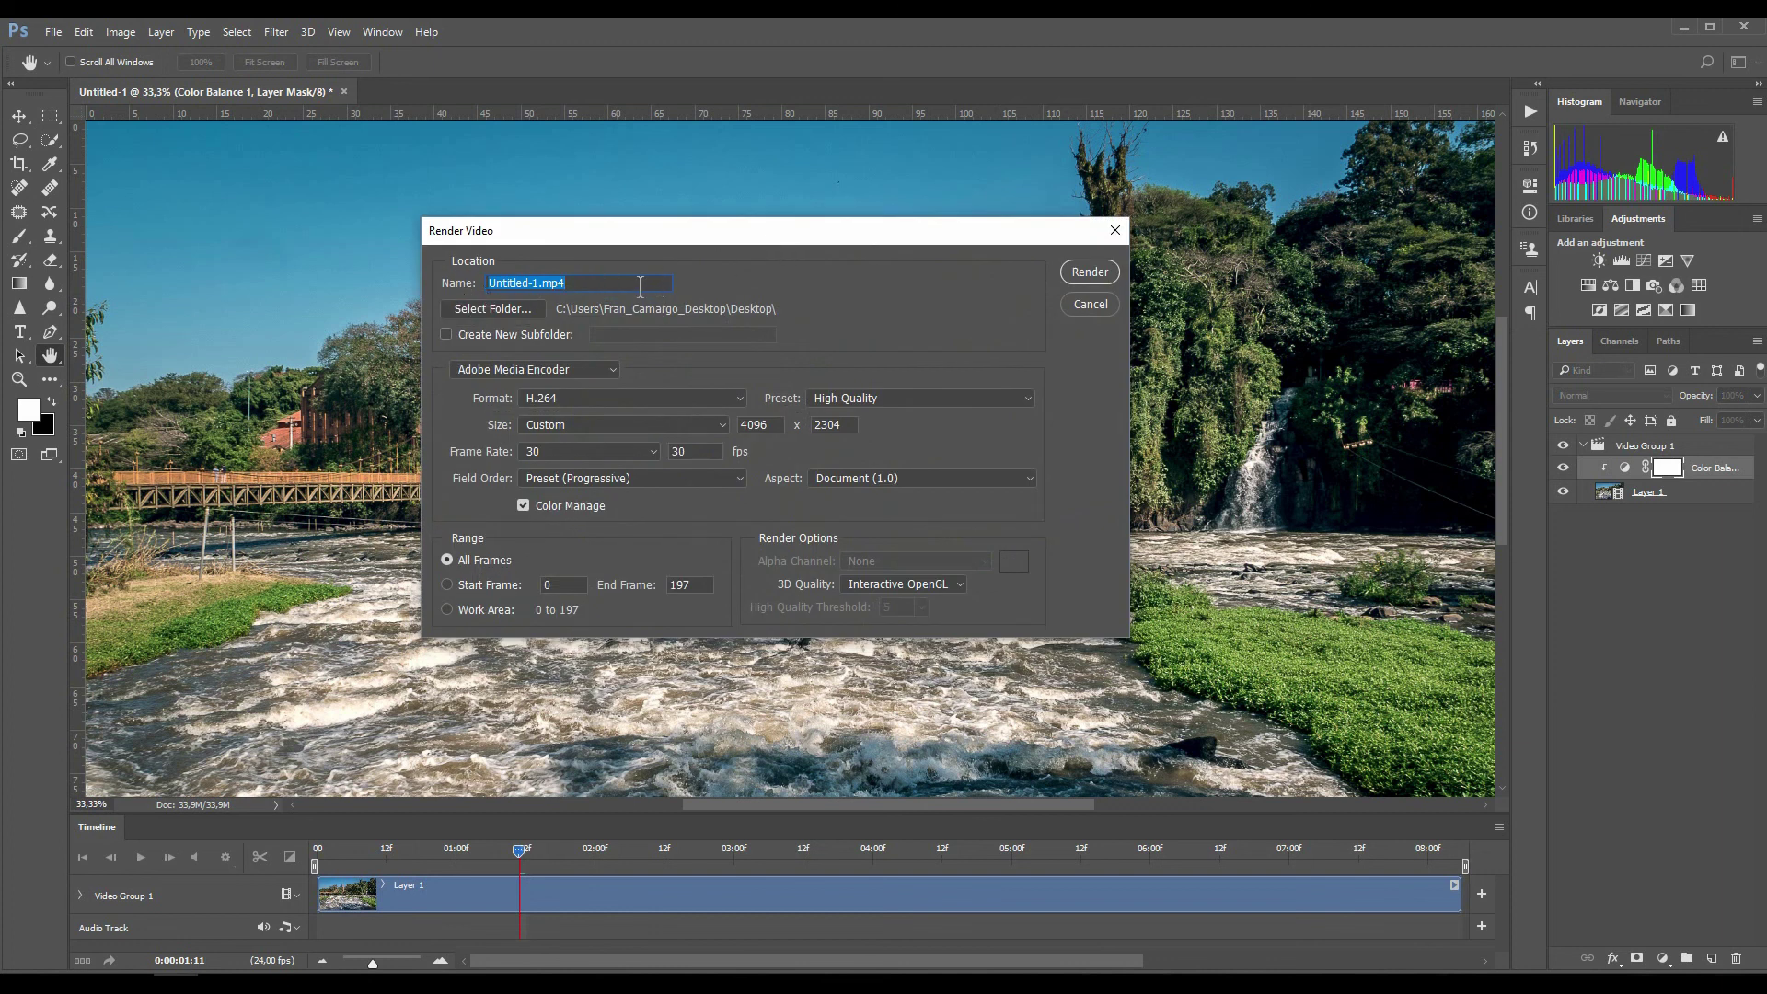
key("BackSpace")
type("time lapse episodio")
Keep Adobe Media Encoder and set the format to H.264 with the High Quality preset
left_click(611, 370)
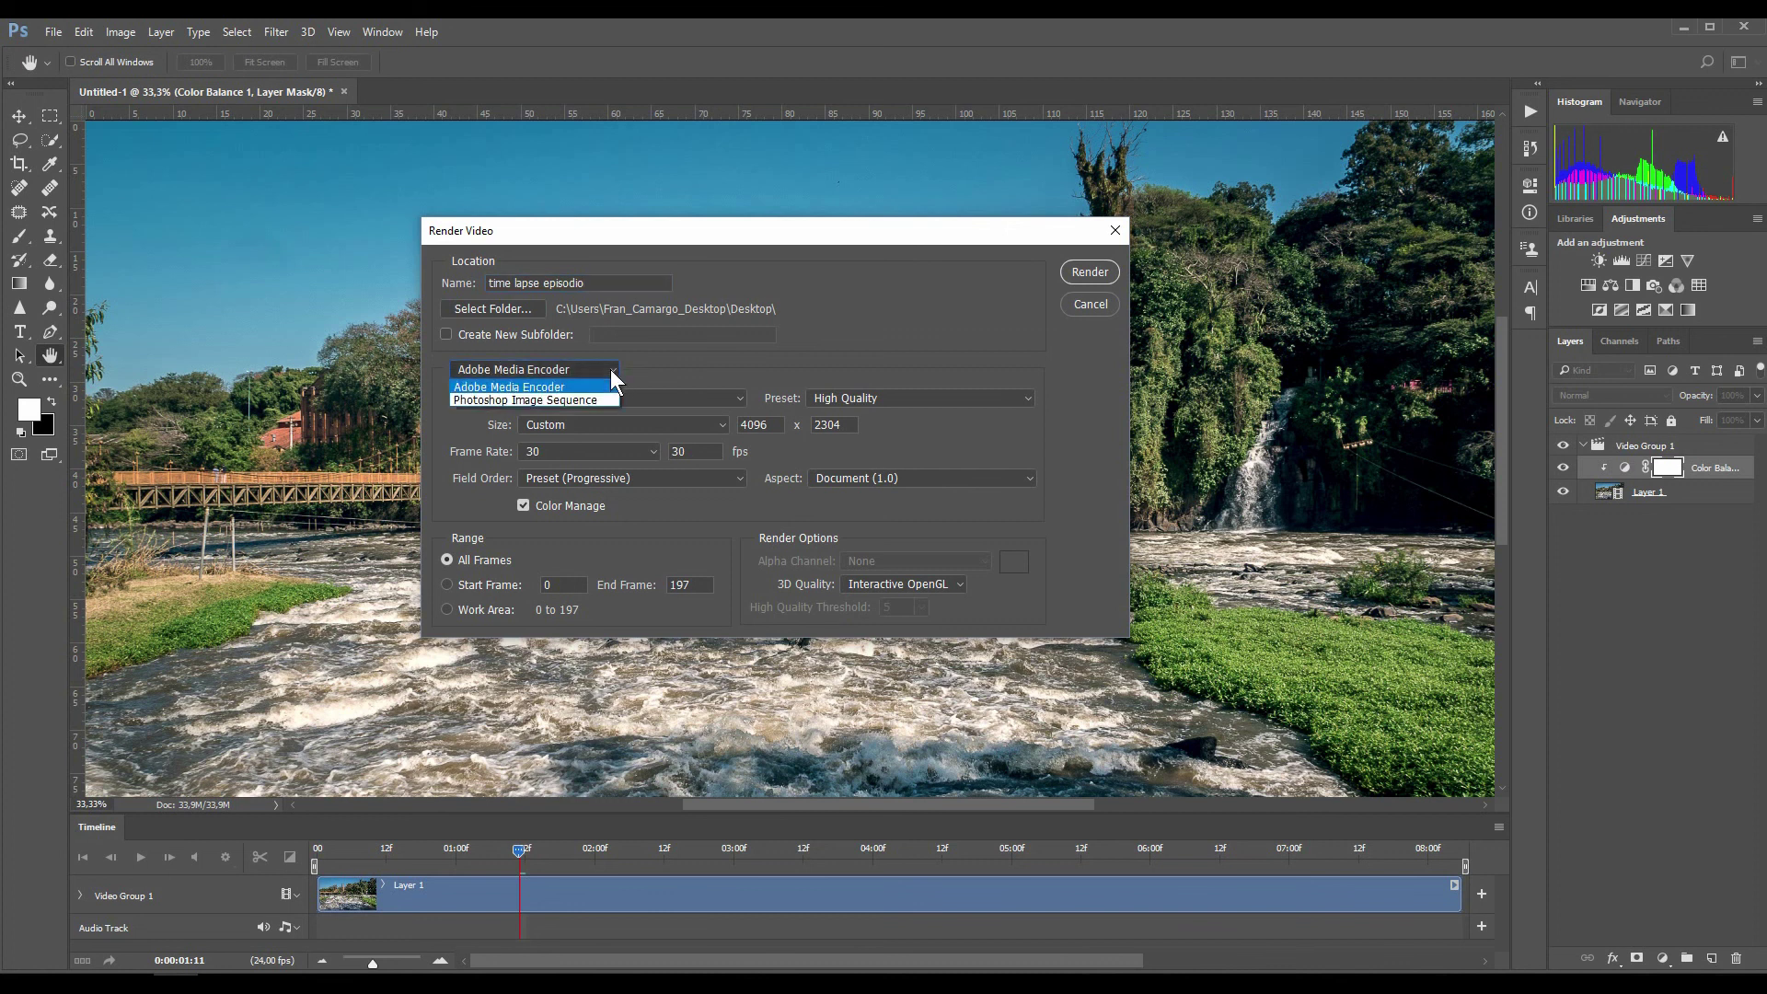
left_click(566, 386)
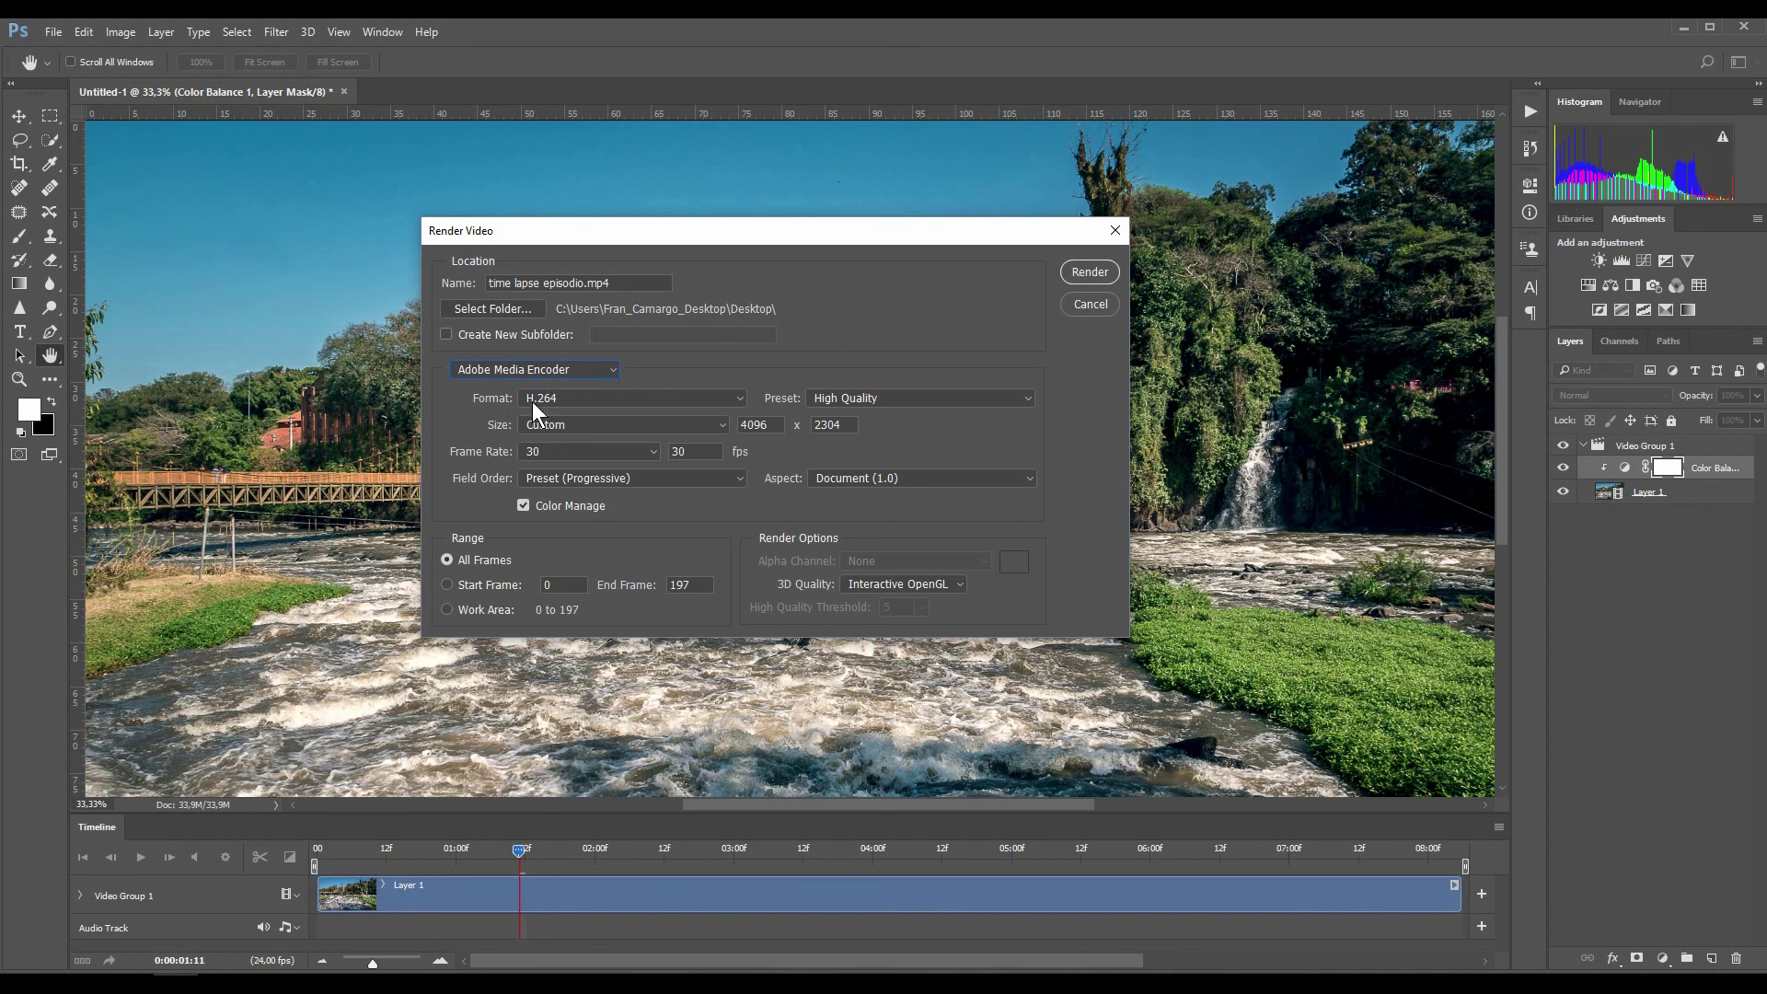
left_click(622, 398)
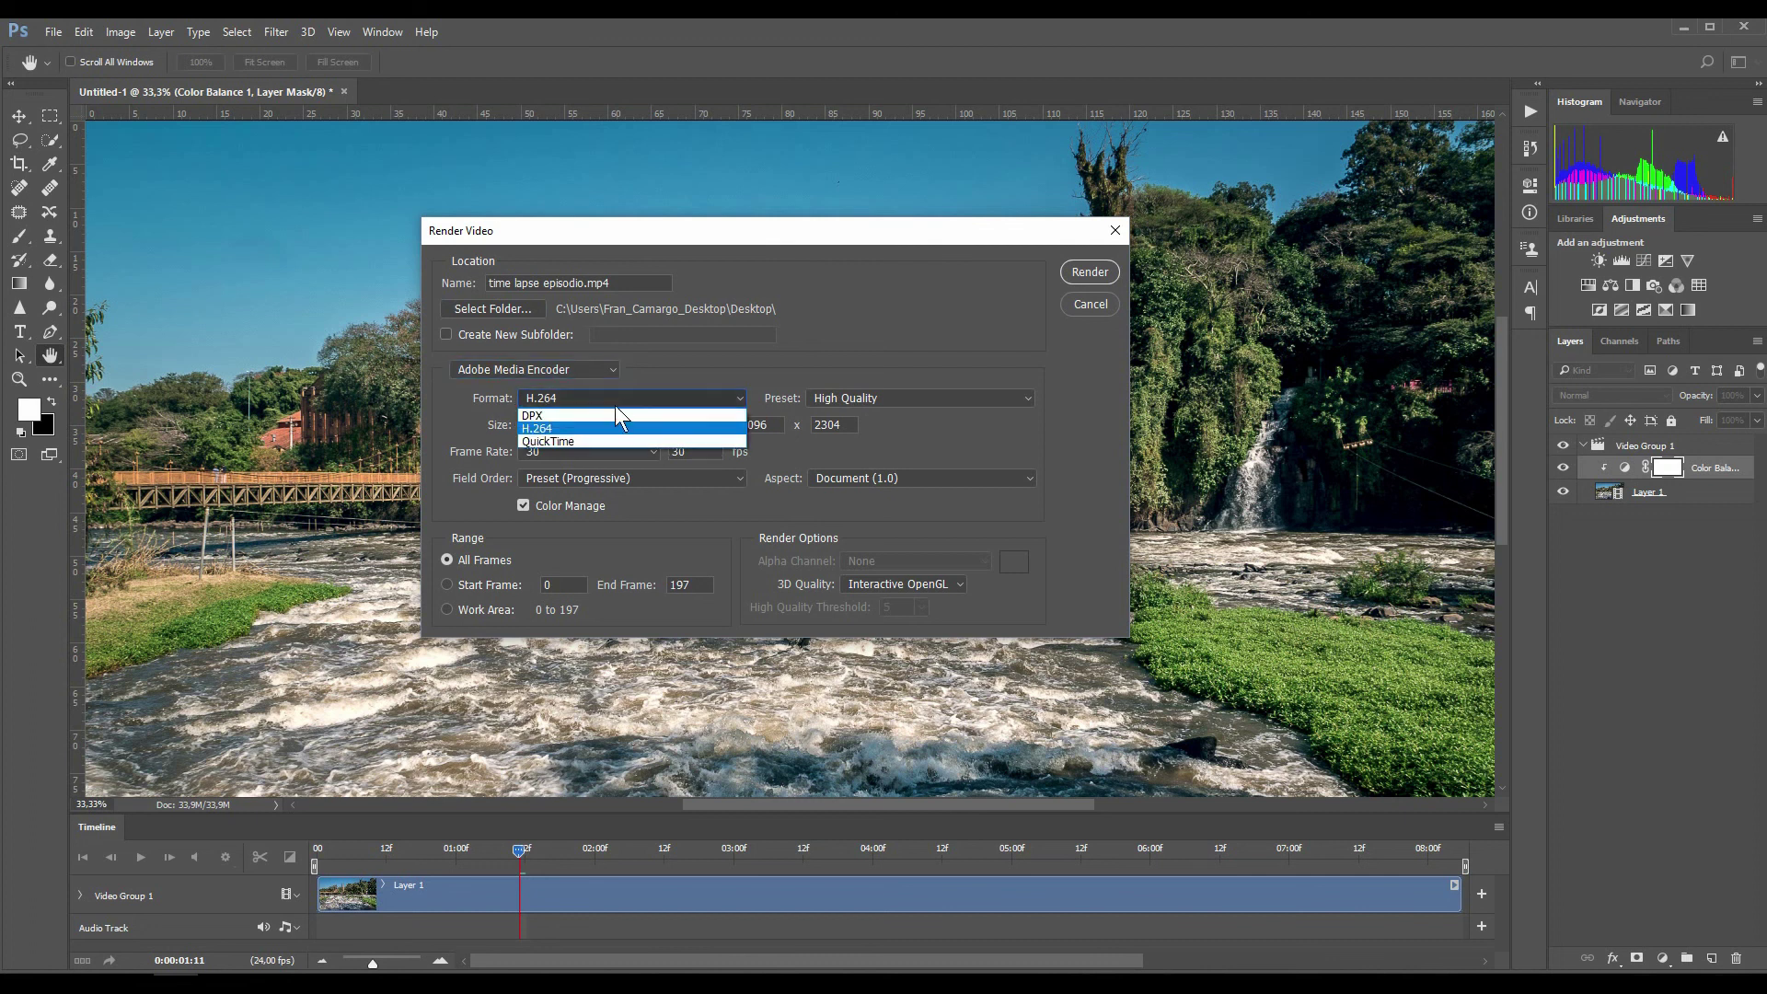
left_click(553, 429)
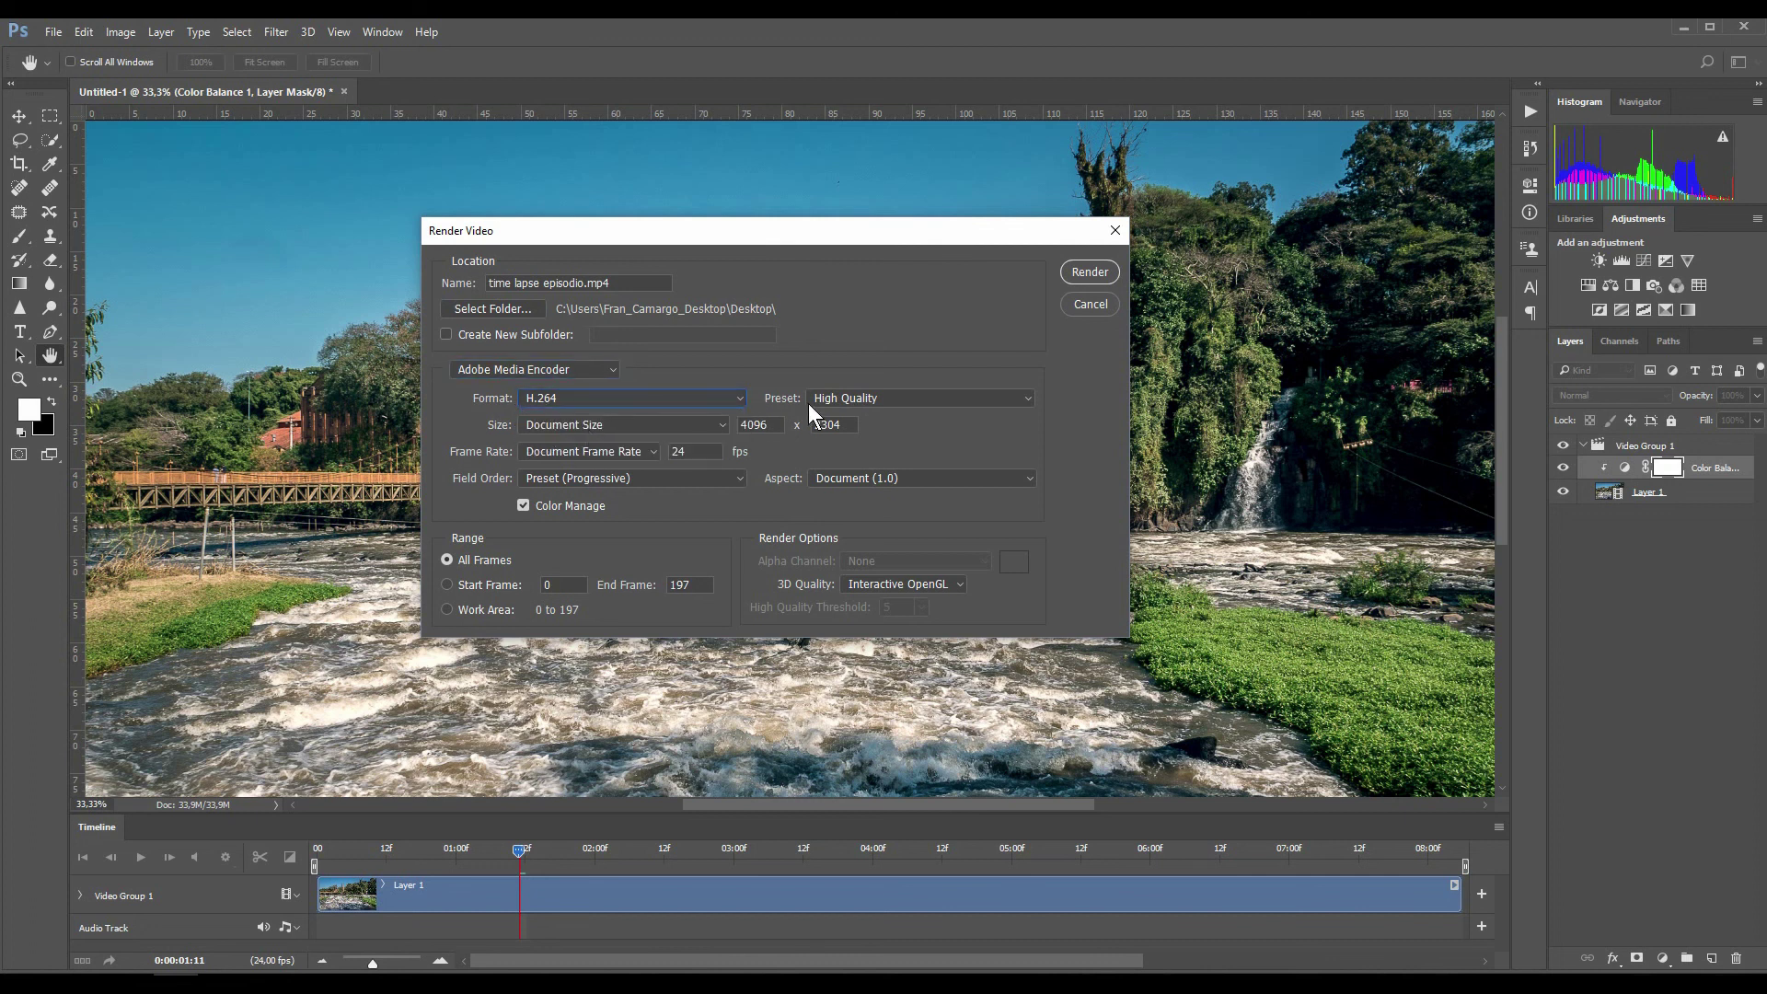
left_click(849, 397)
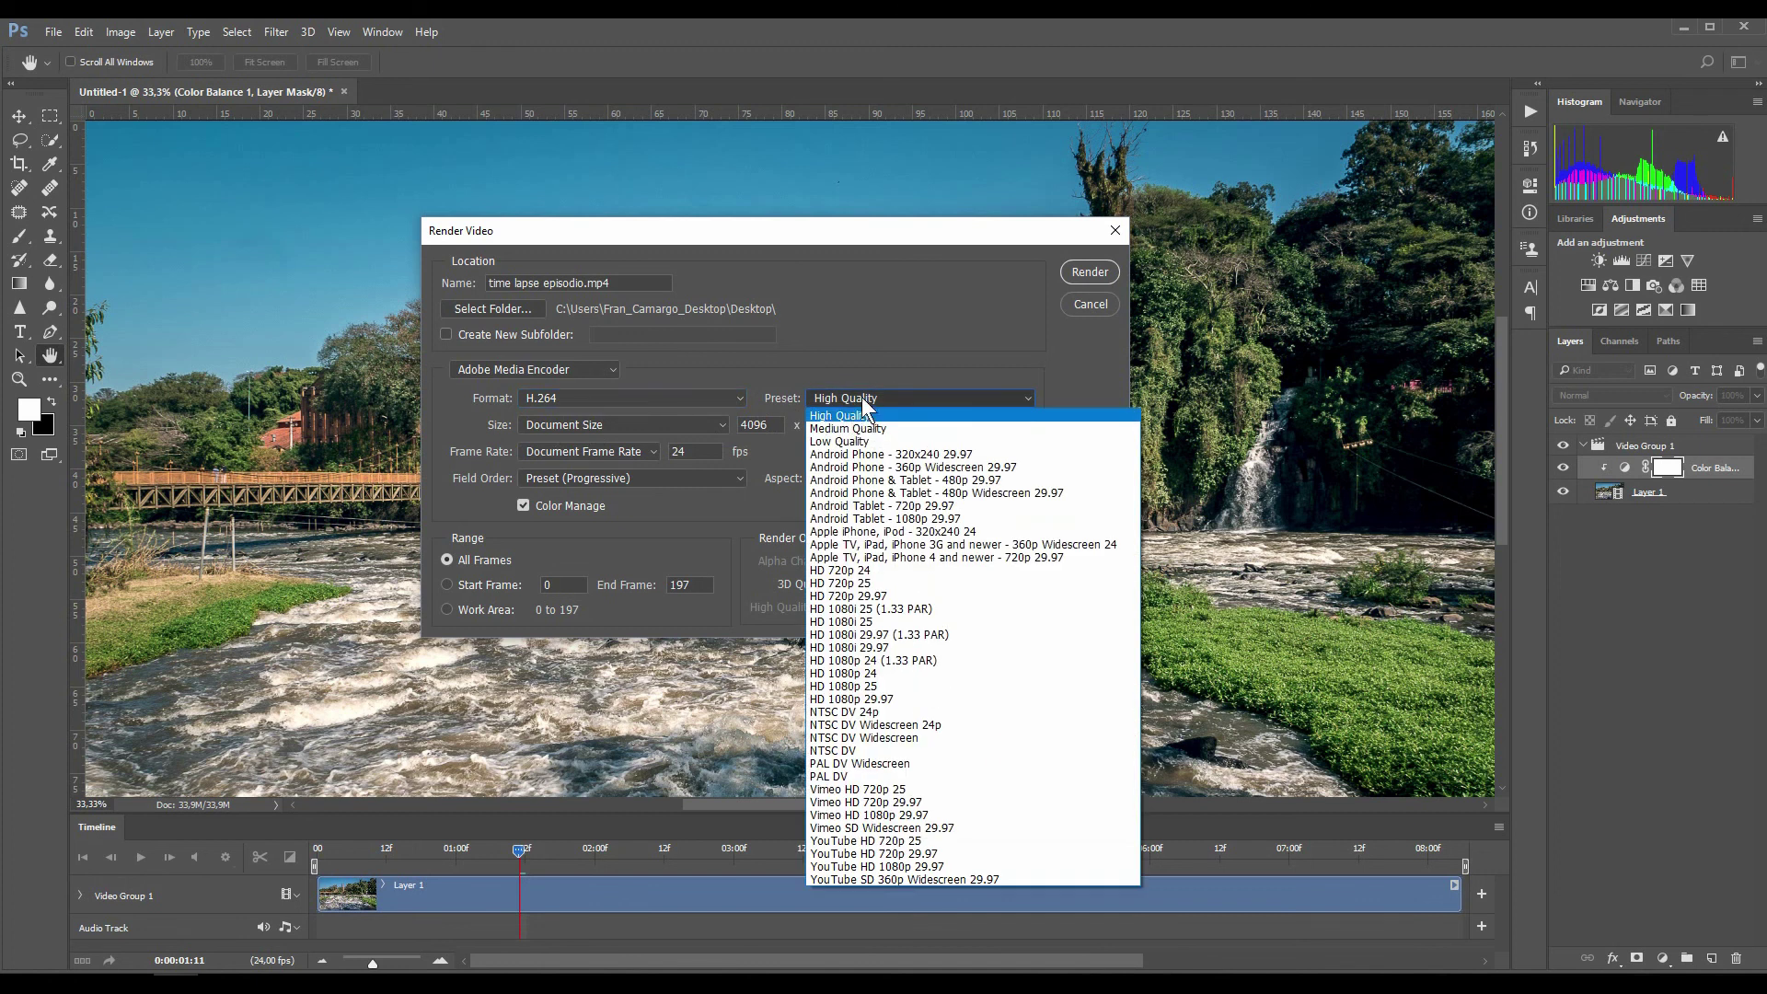
left_click(861, 399)
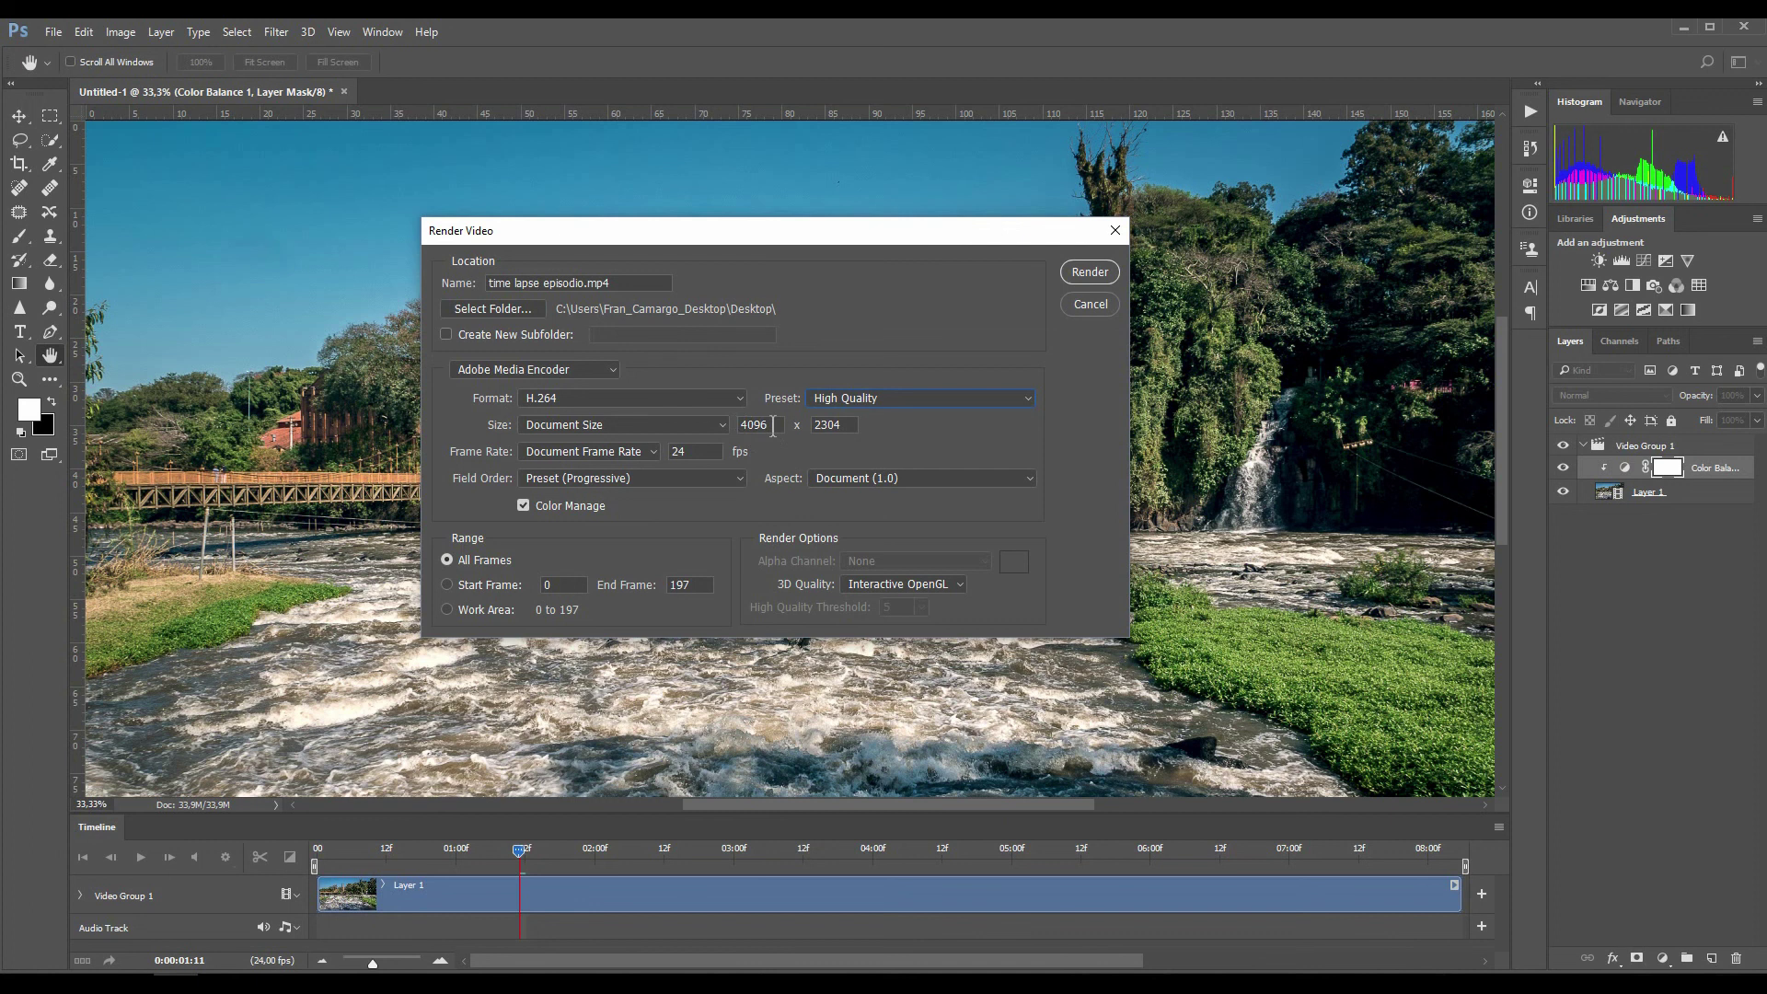
Change the render size from 4096 x 2304 to 1920 x 1080
left_click_drag(772, 430, 717, 425)
type("1920")
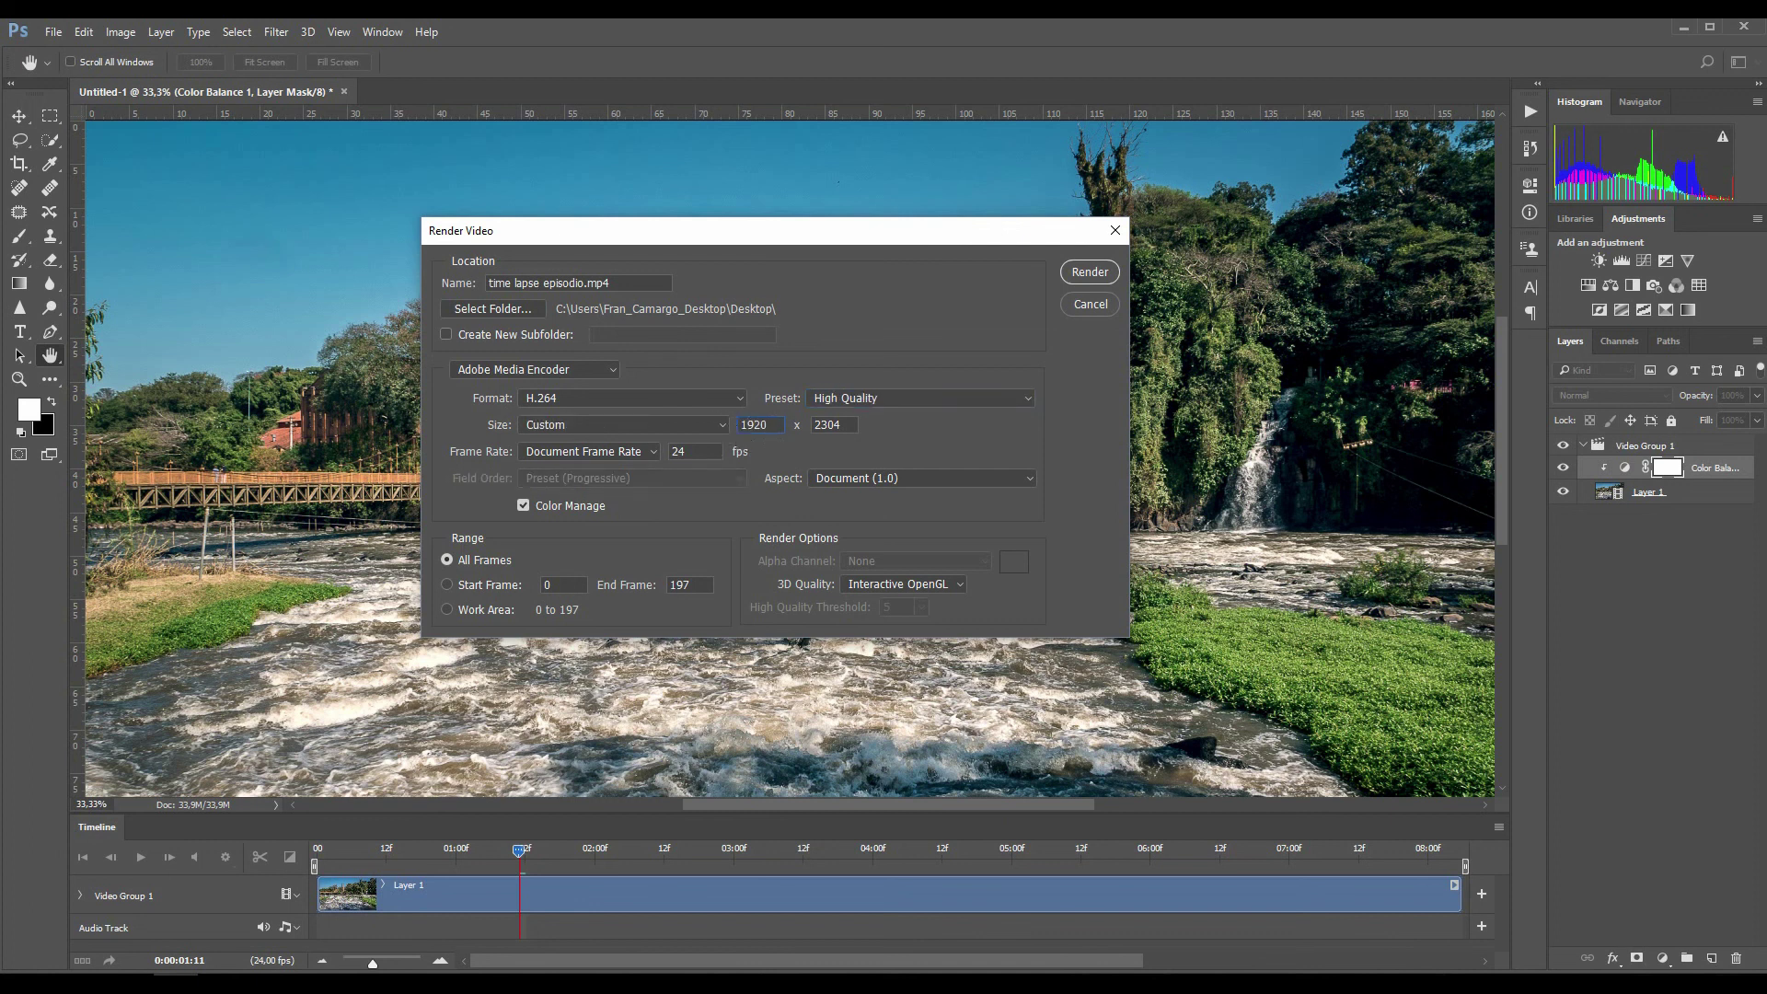
left_click_drag(839, 425, 813, 431)
type("1080")
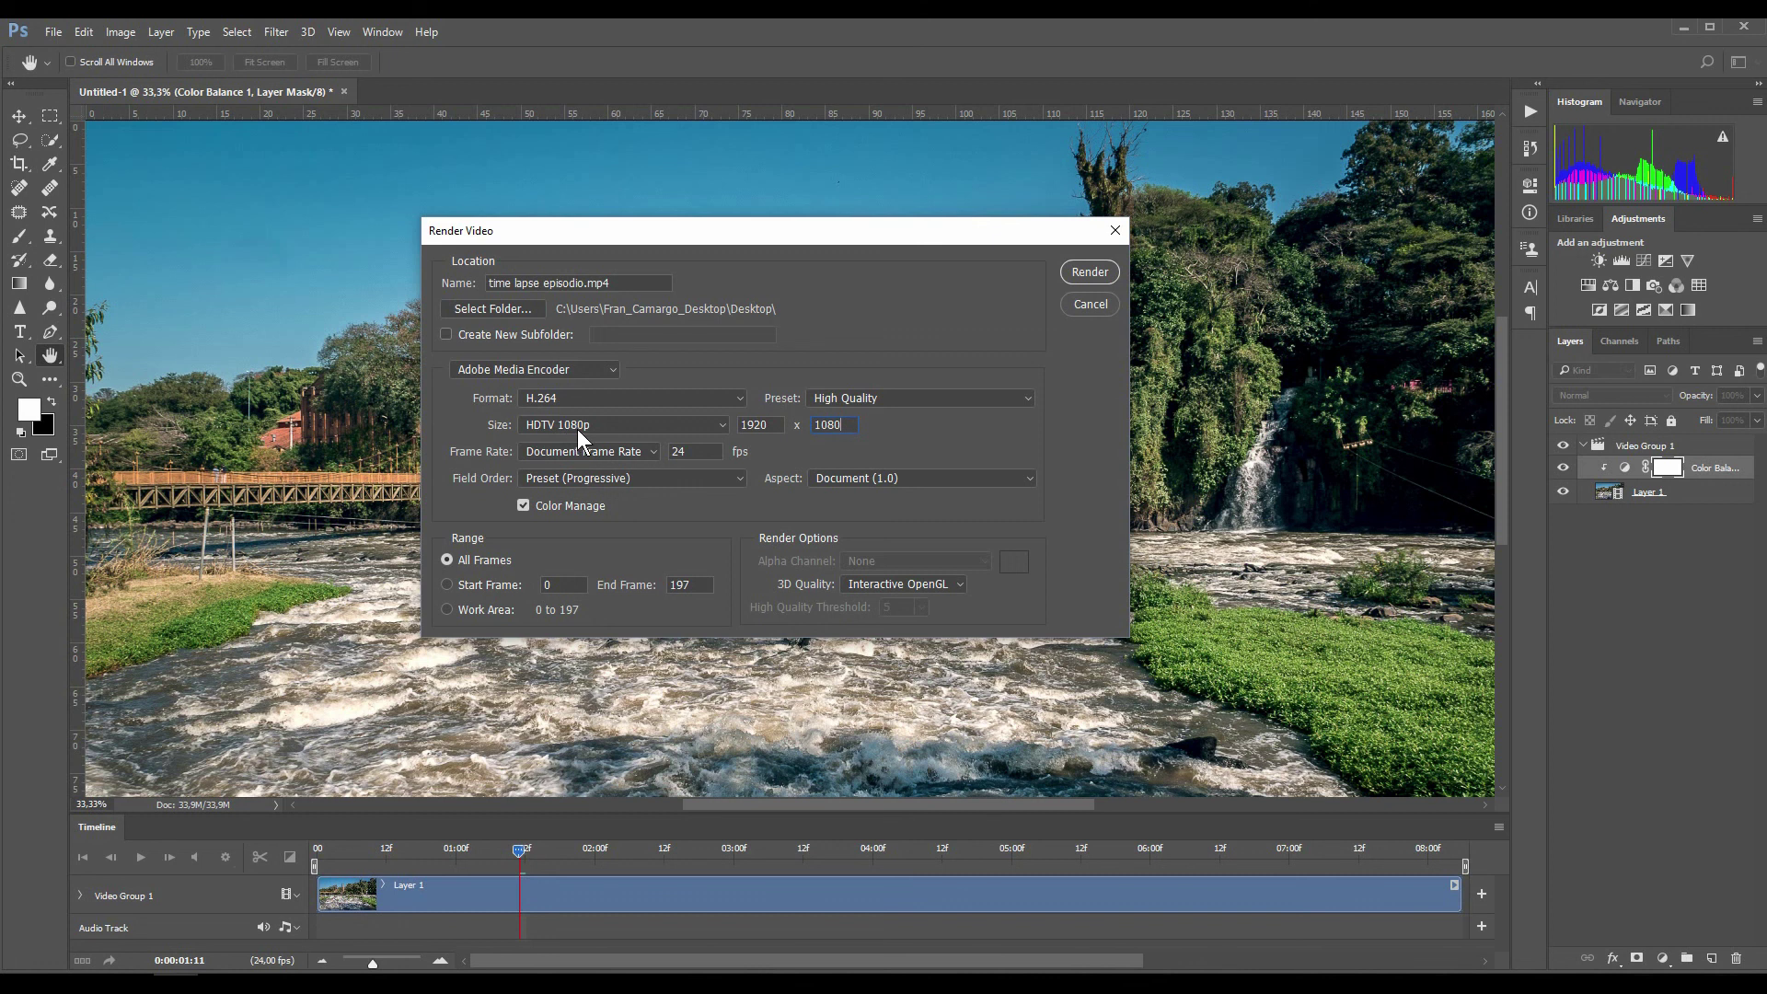
Try DVCPRO HD 720p, HDV 1080p and DVCPRO HD 1080p sizes, then settle on HDTV 1080p
left_click(723, 424)
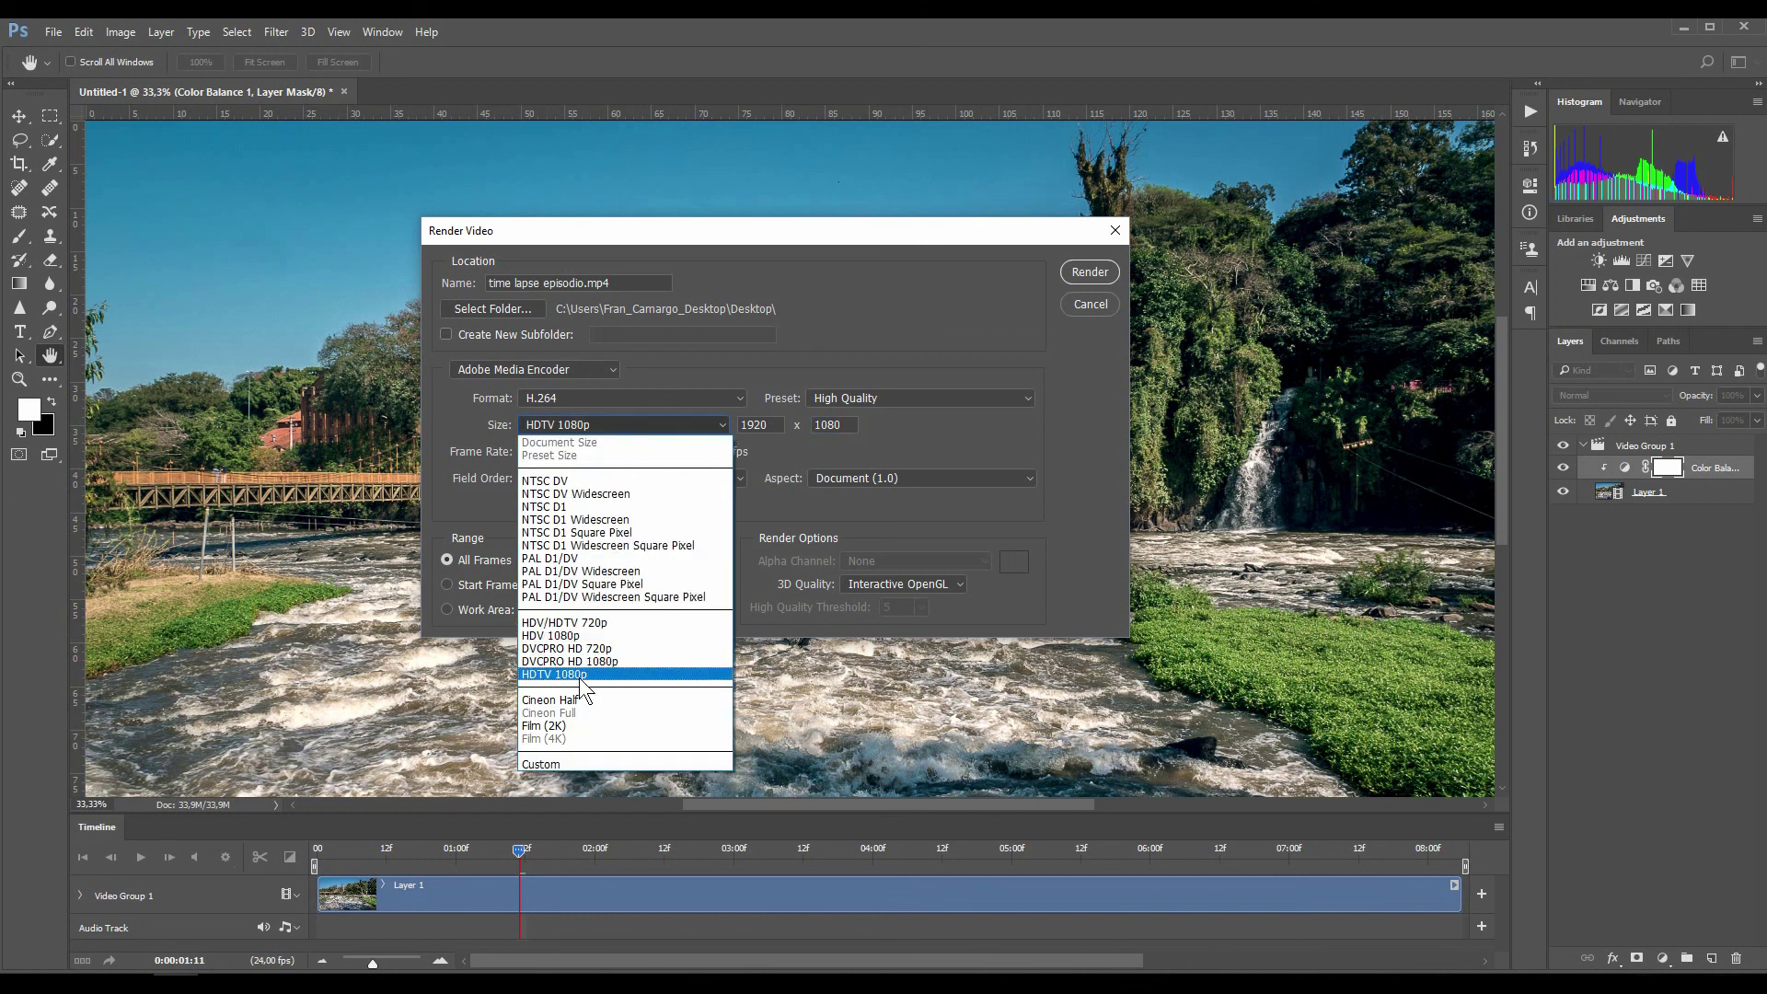
left_click(580, 675)
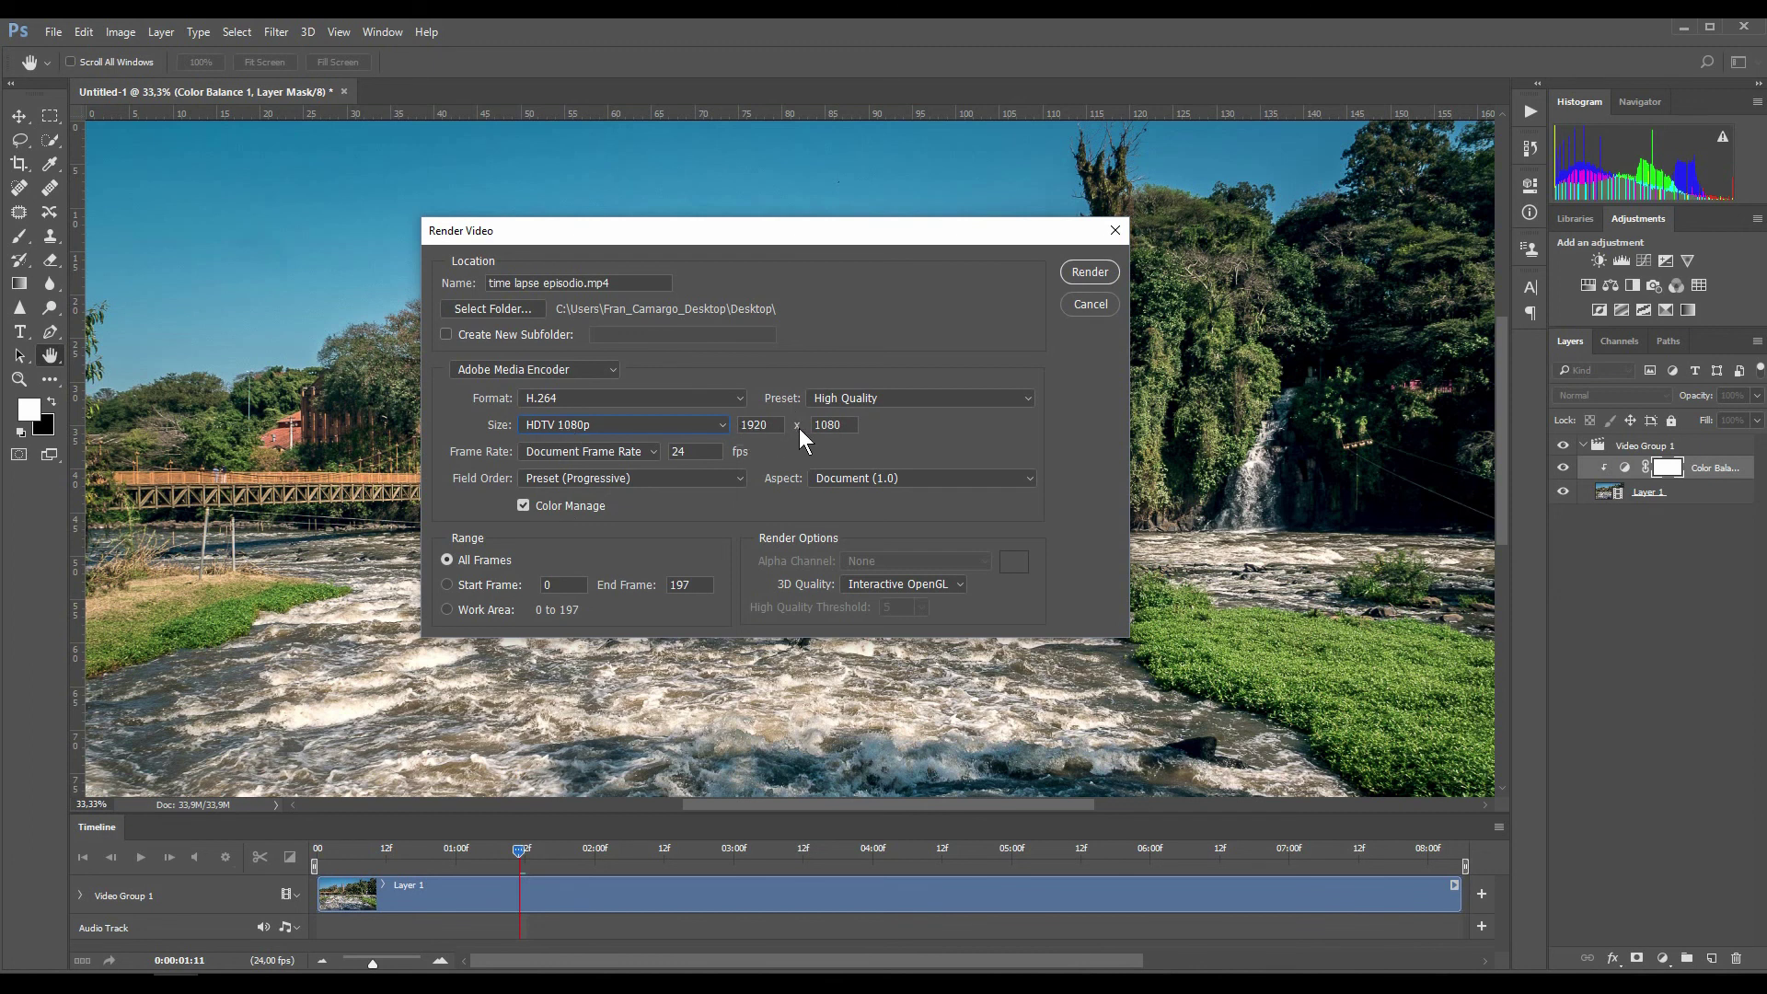
left_click(723, 423)
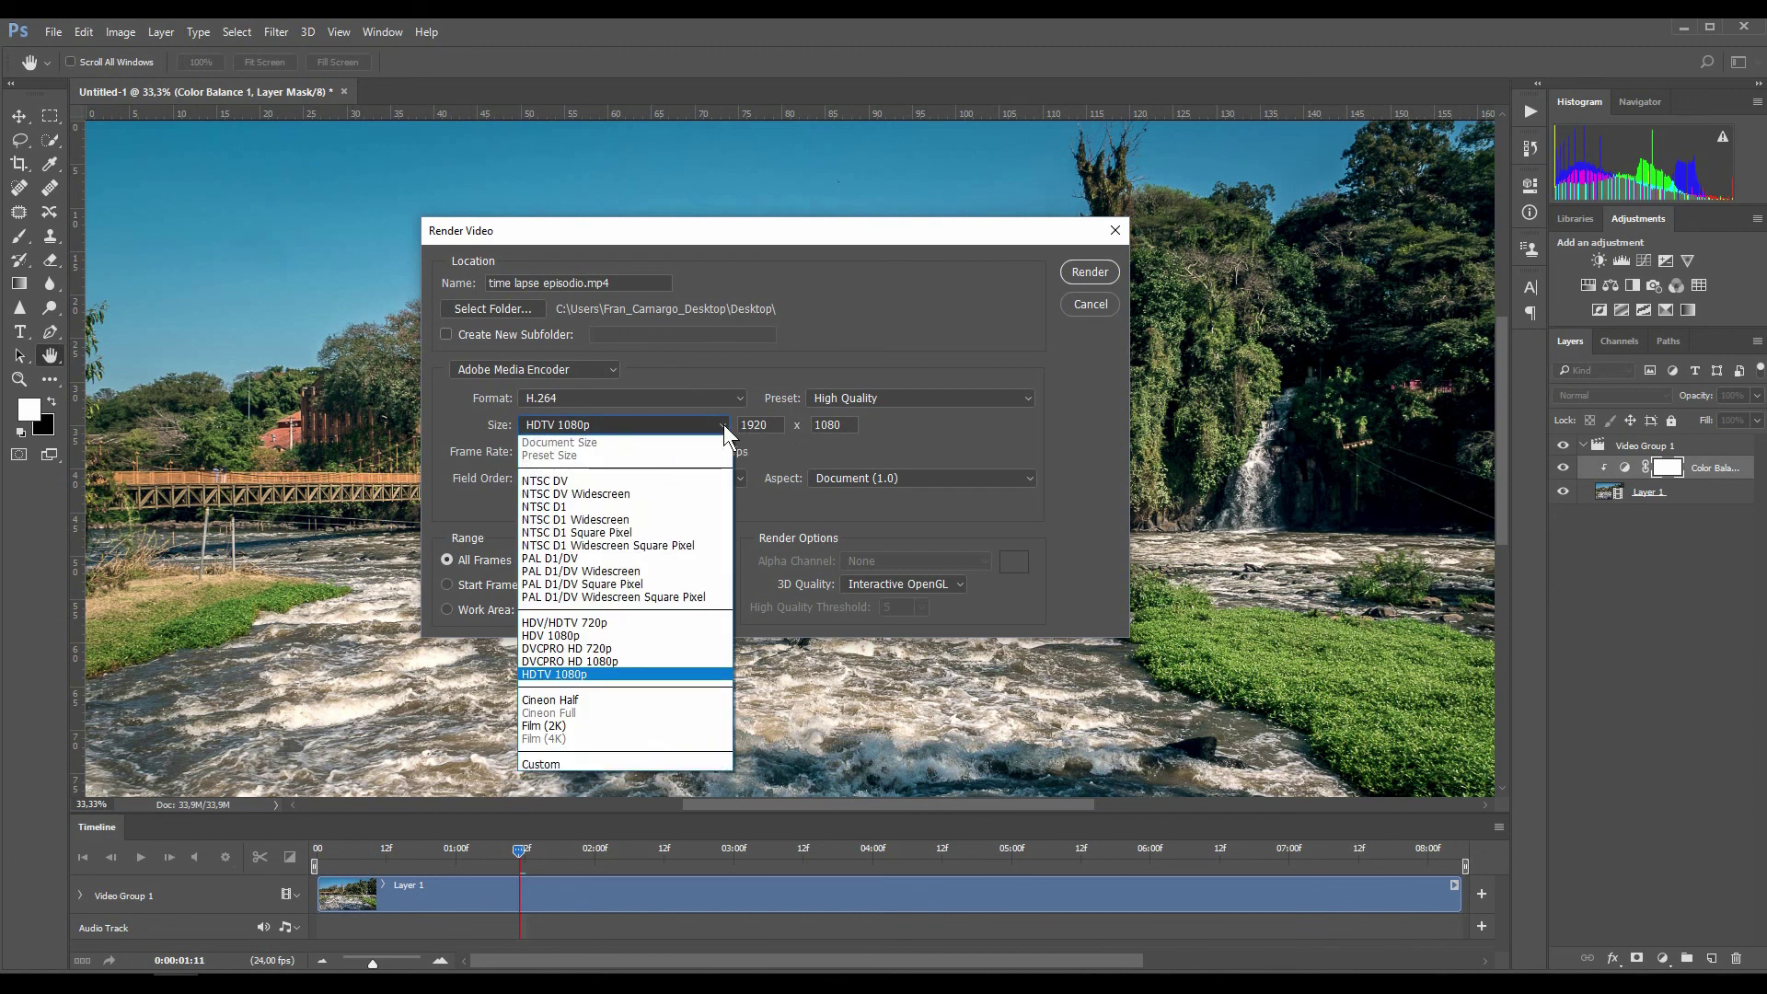
left_click(647, 649)
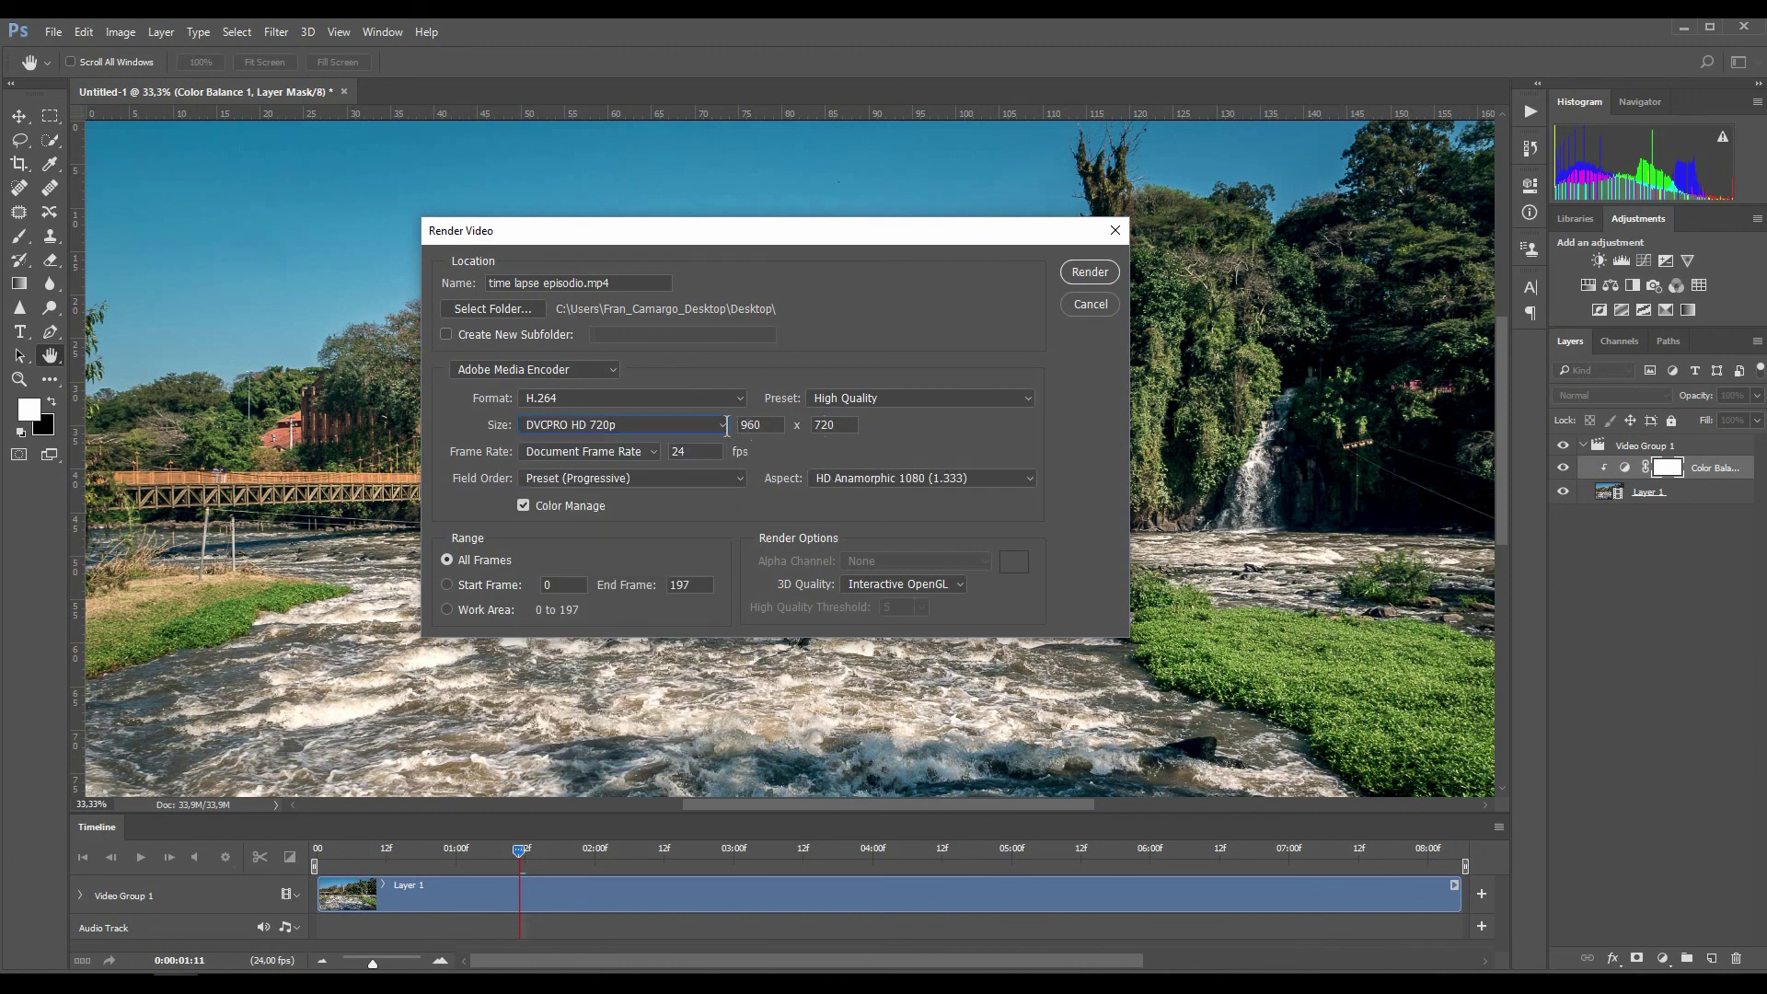
left_click(724, 426)
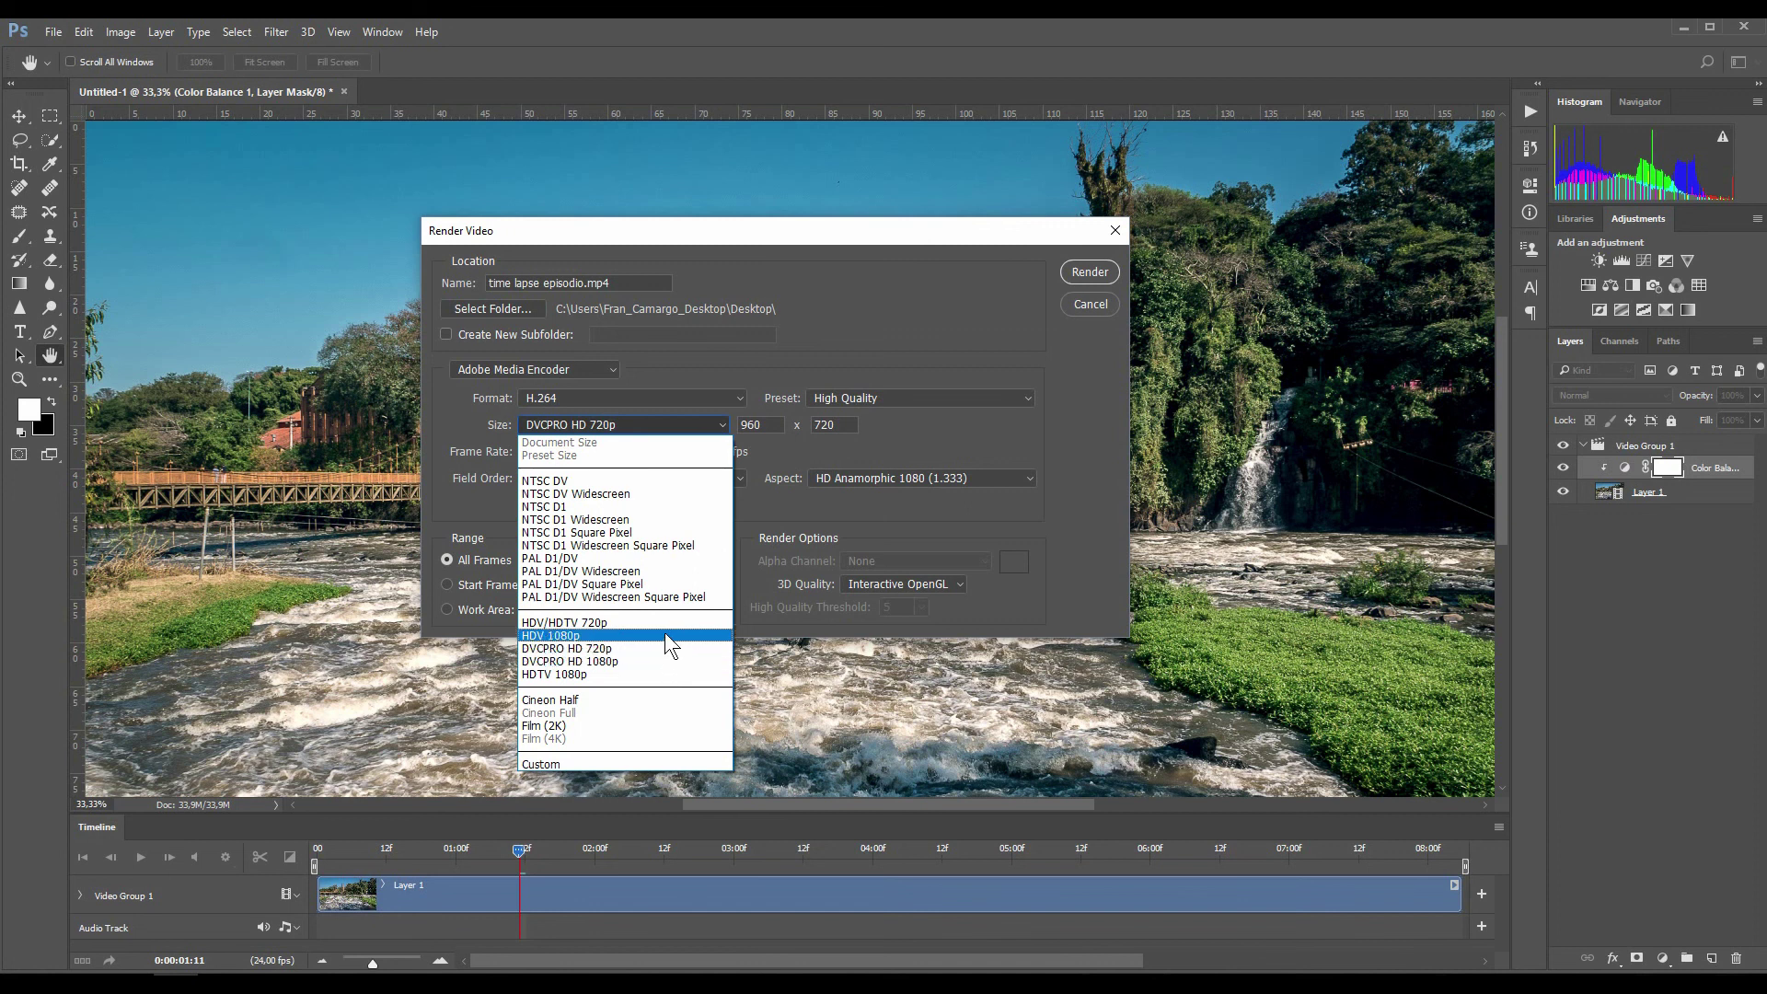
left_click(664, 633)
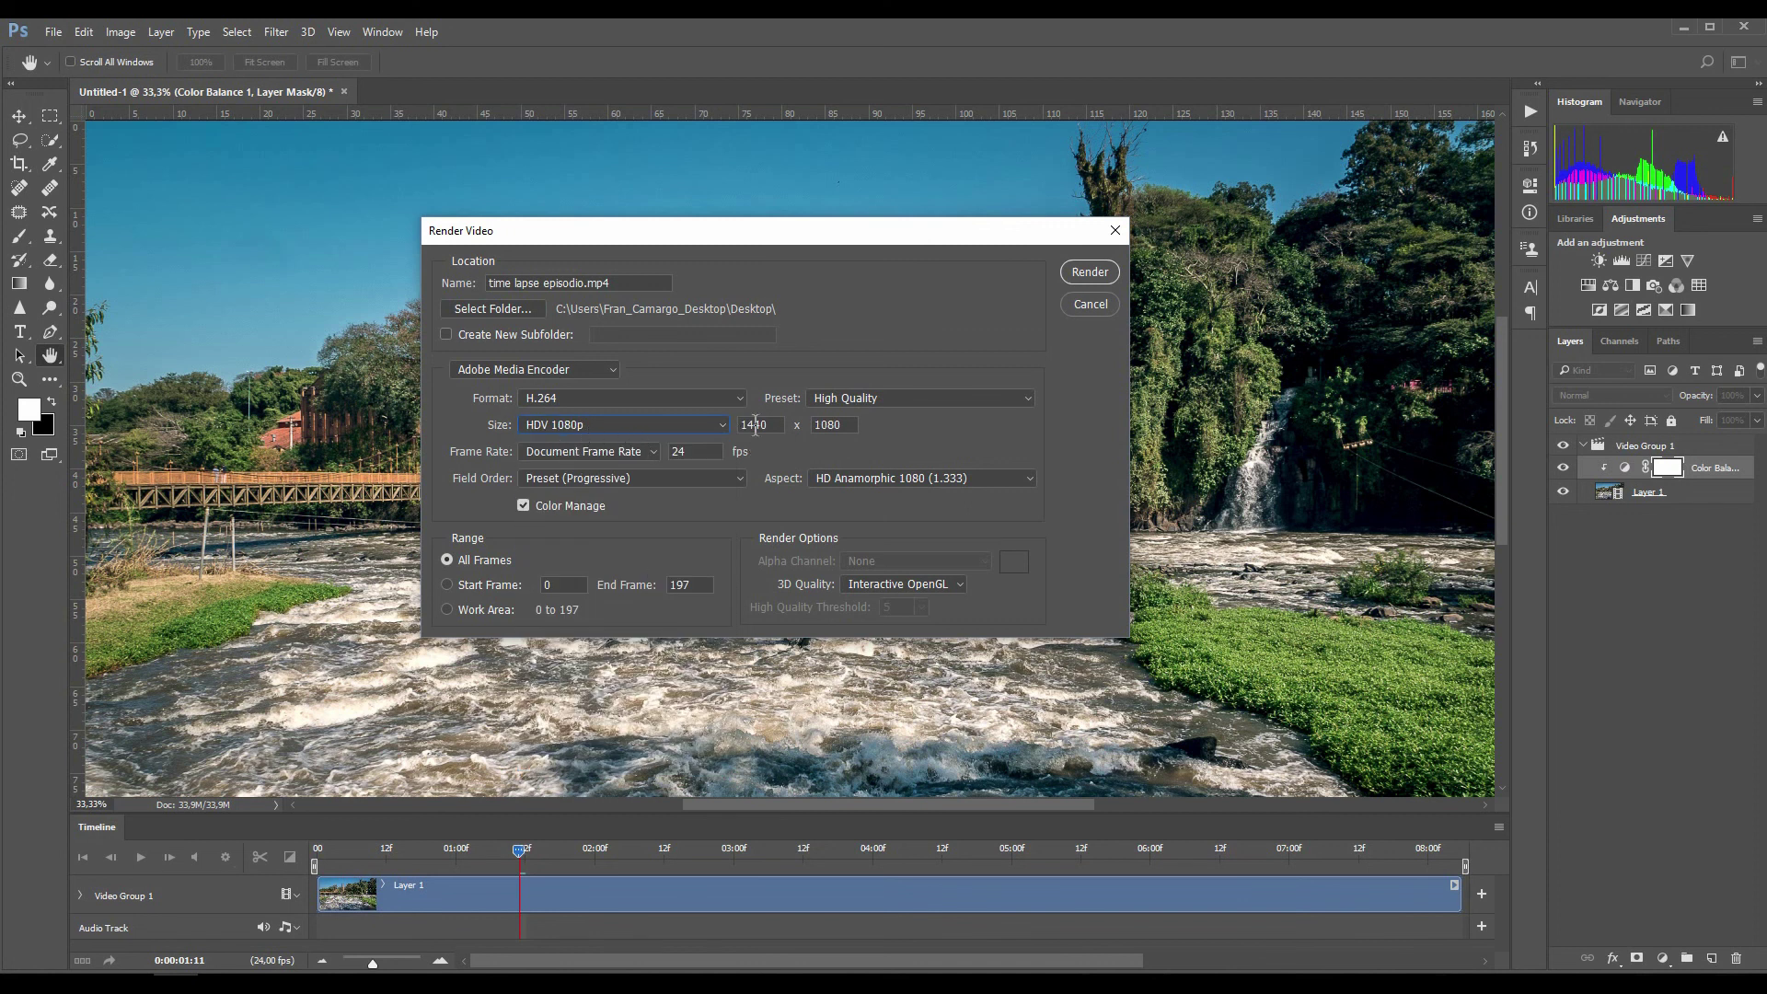
left_click(718, 424)
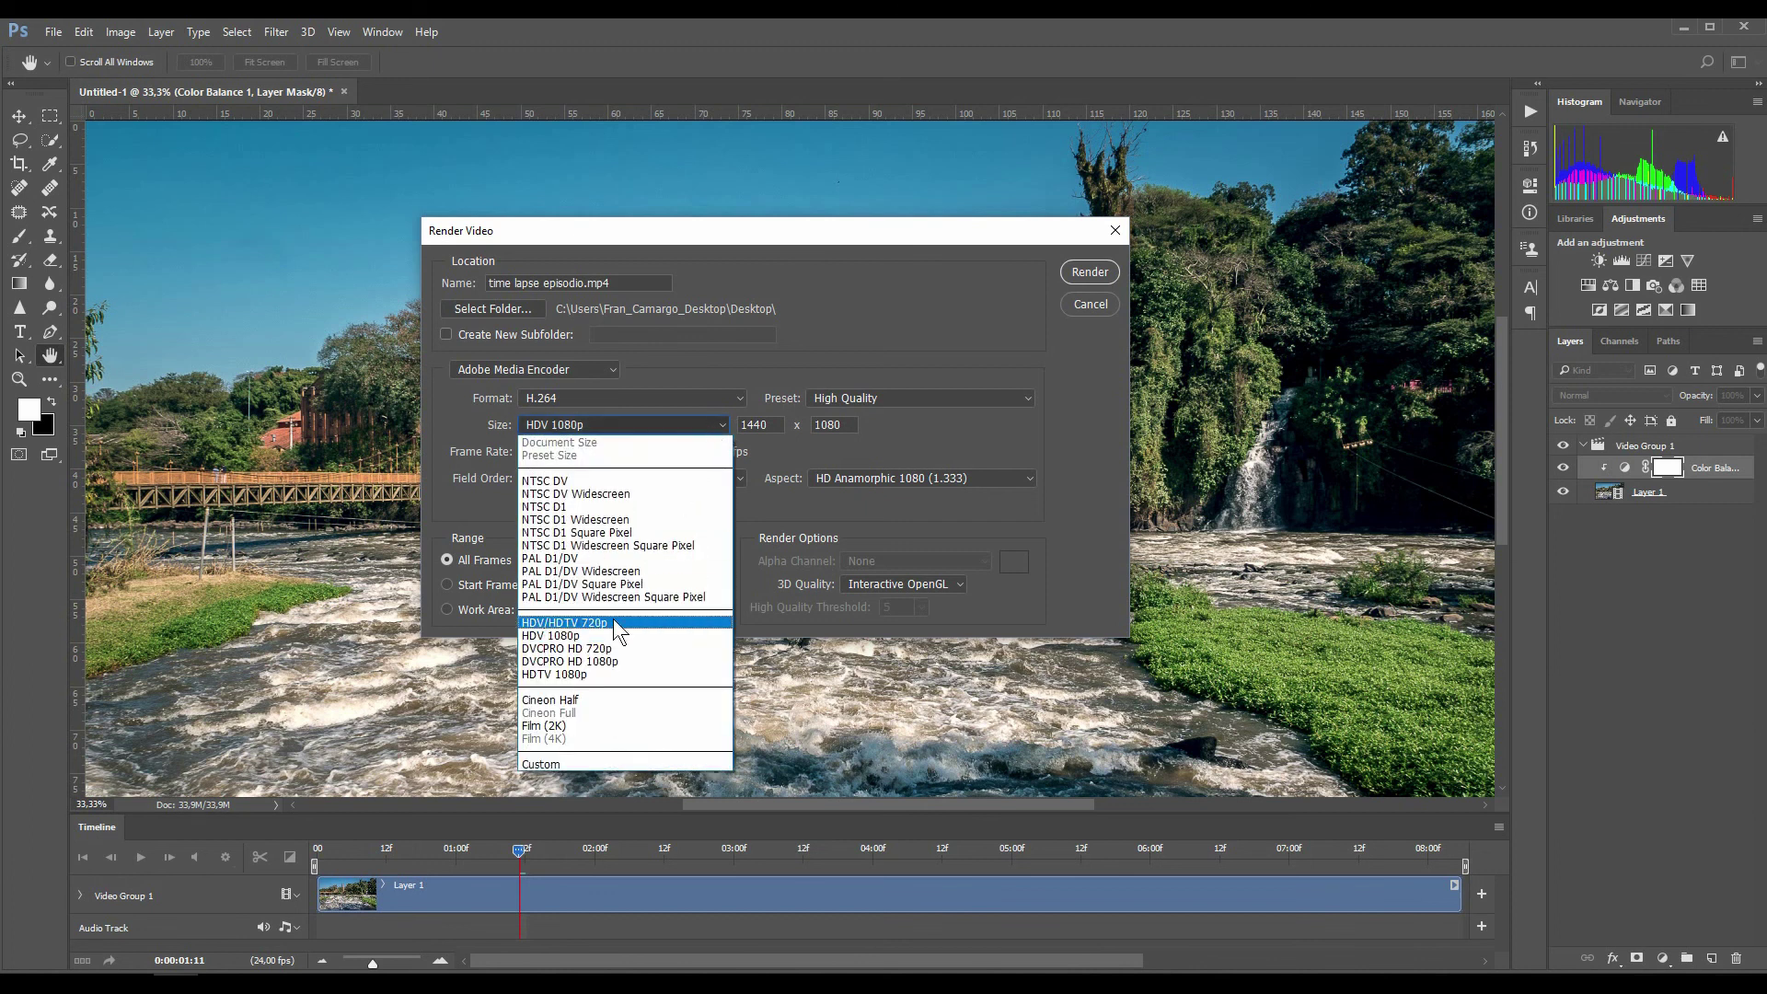
left_click(612, 662)
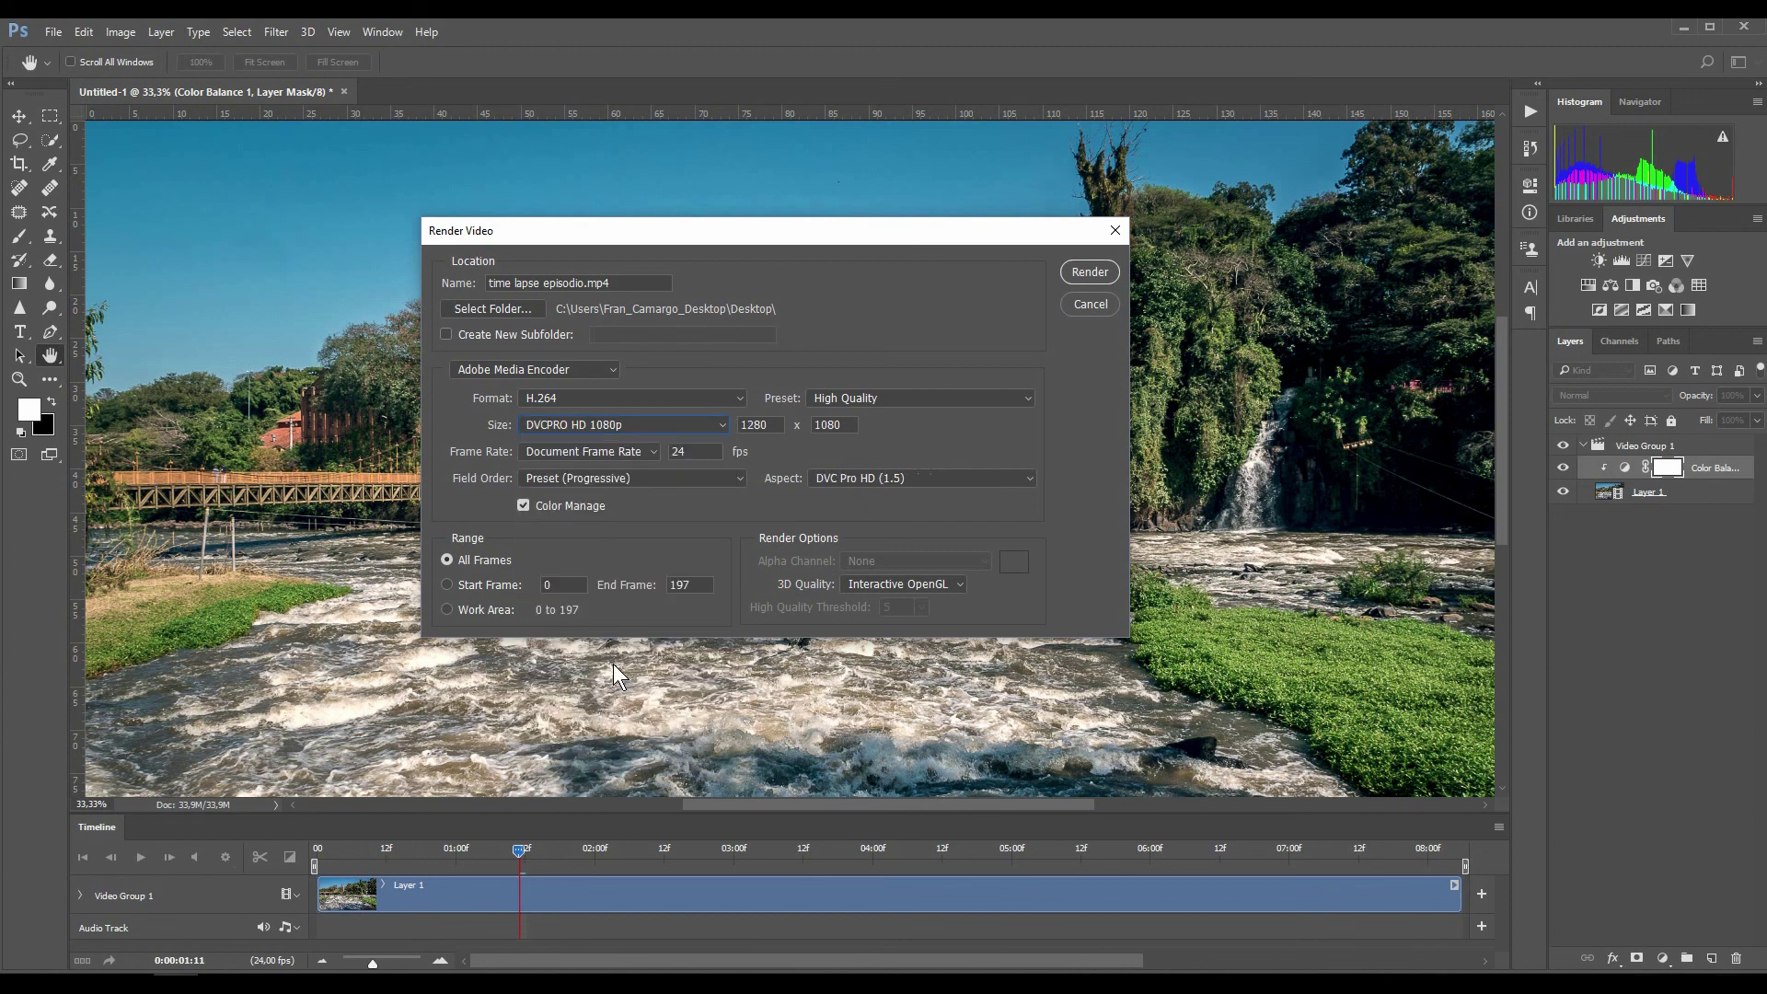
left_click(721, 425)
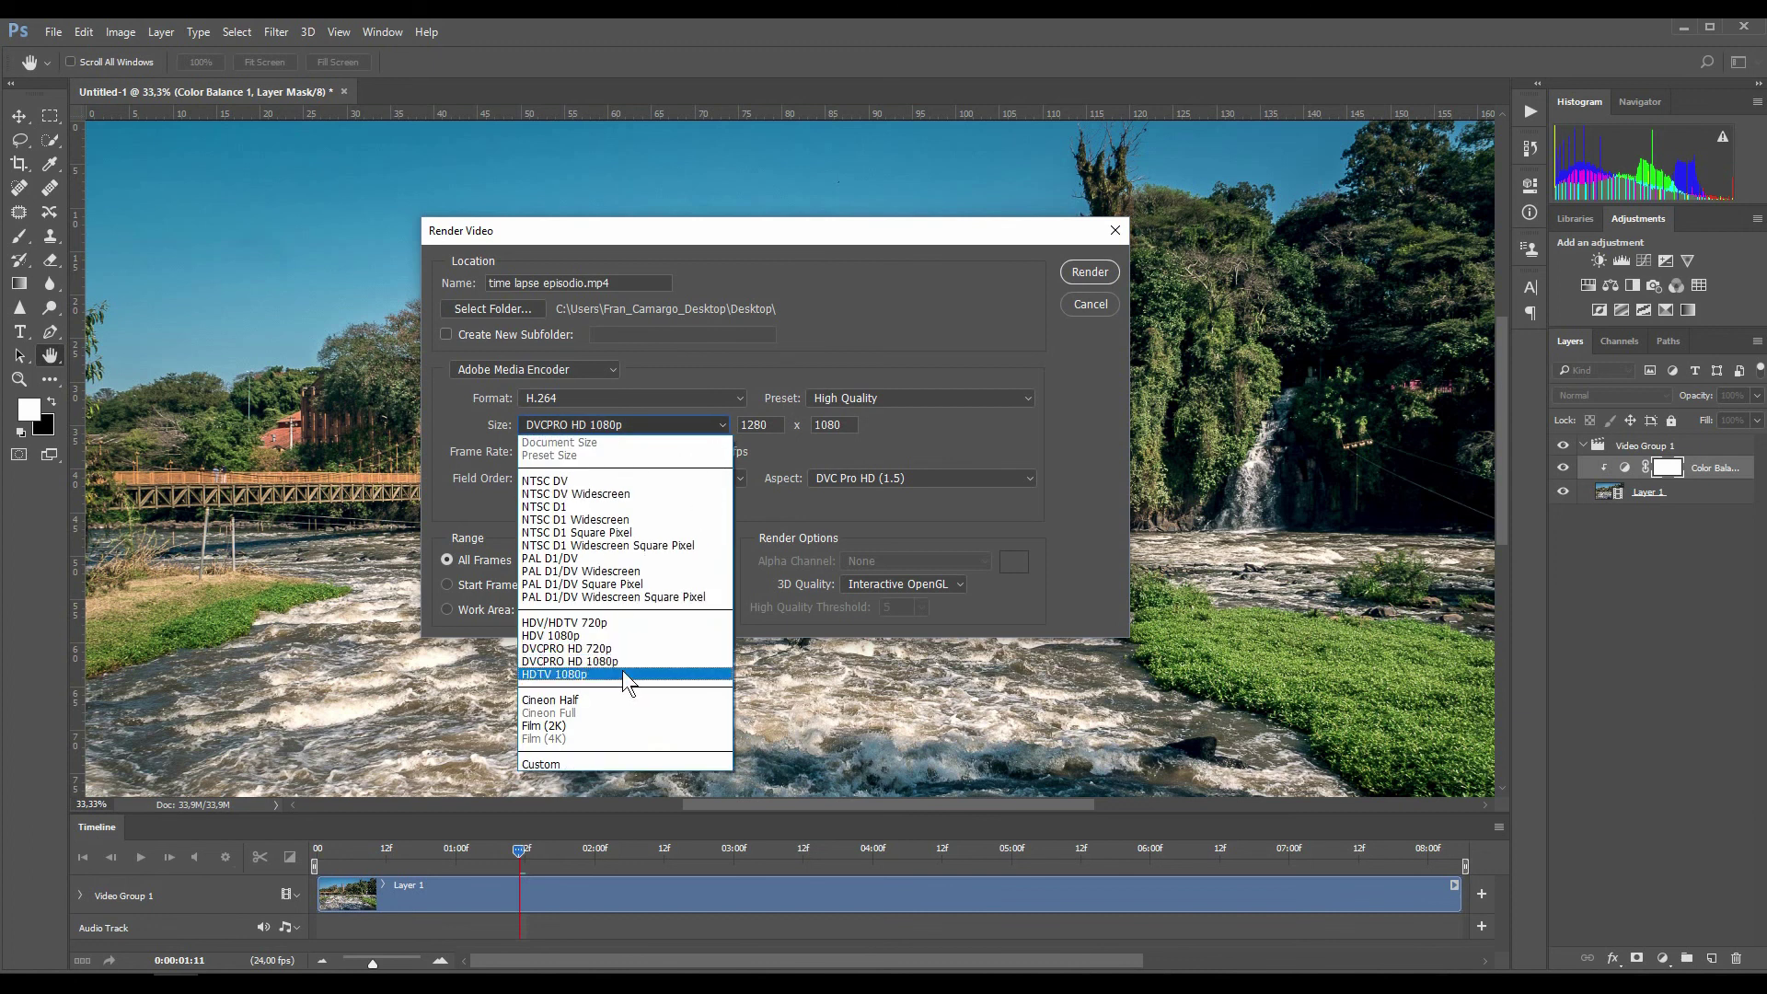
left_click(571, 674)
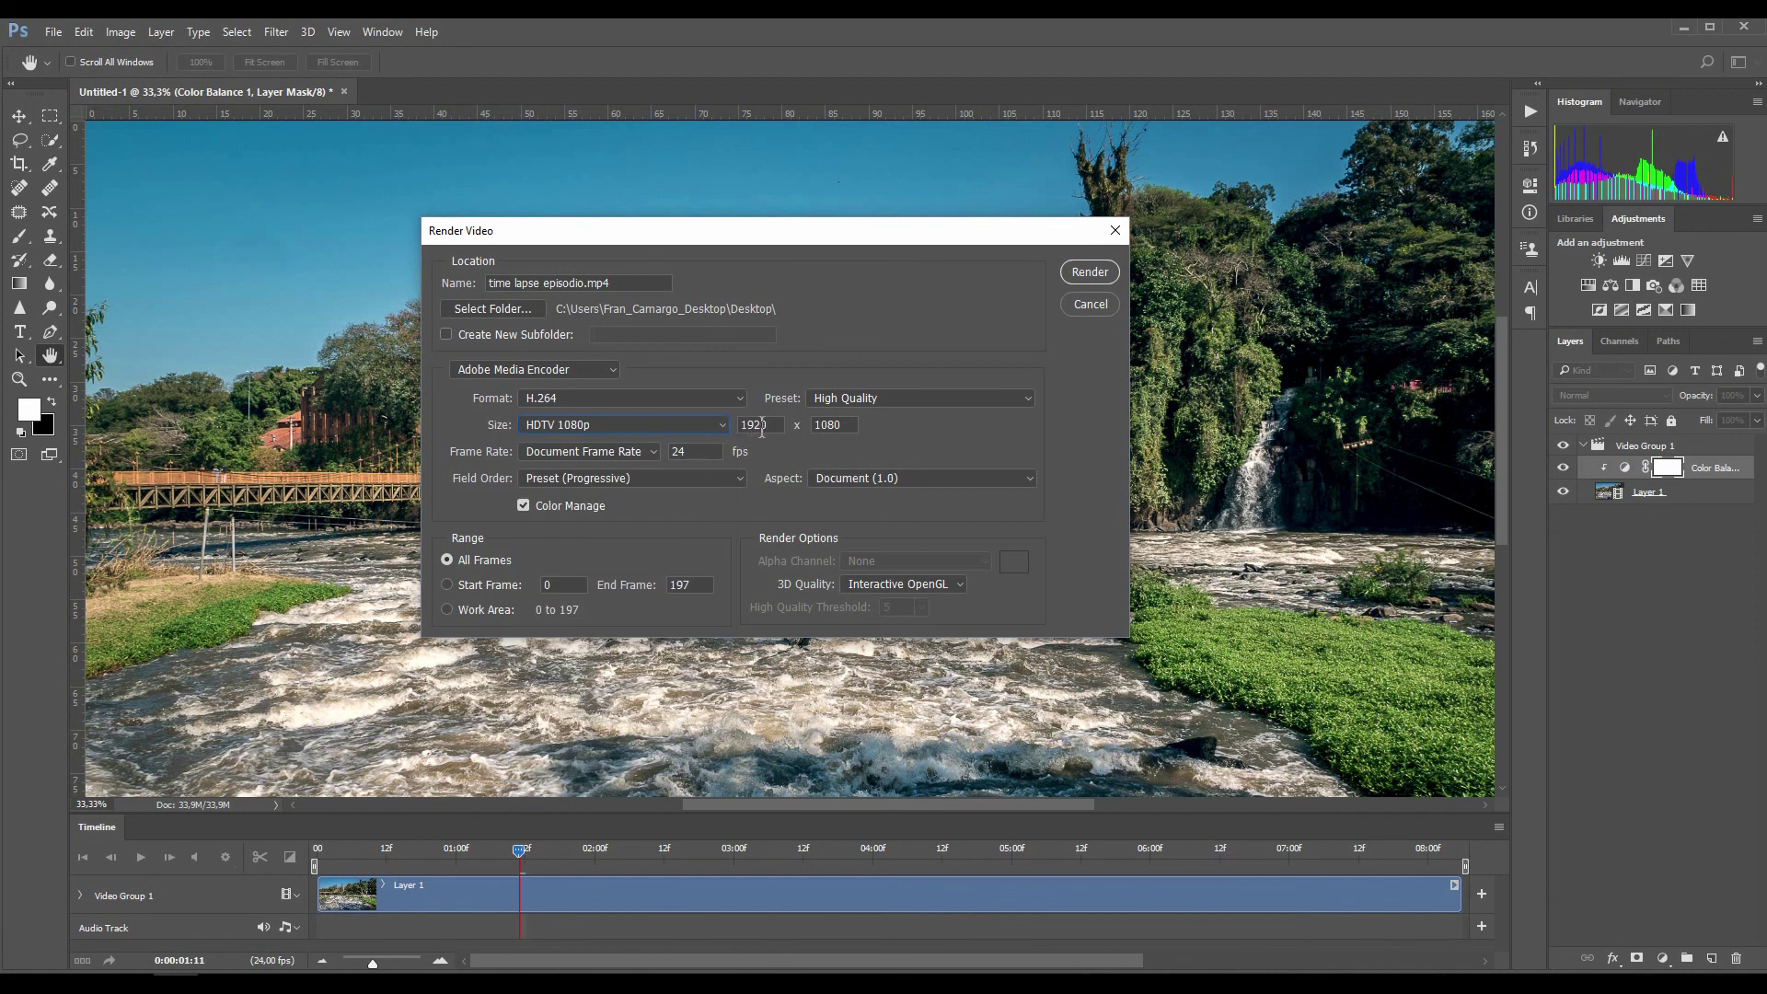
left_click(661, 427)
left_click(660, 429)
Set Área de Trabalho (desktop) as the render folder and render the video
left_click(510, 307)
left_click(920, 436)
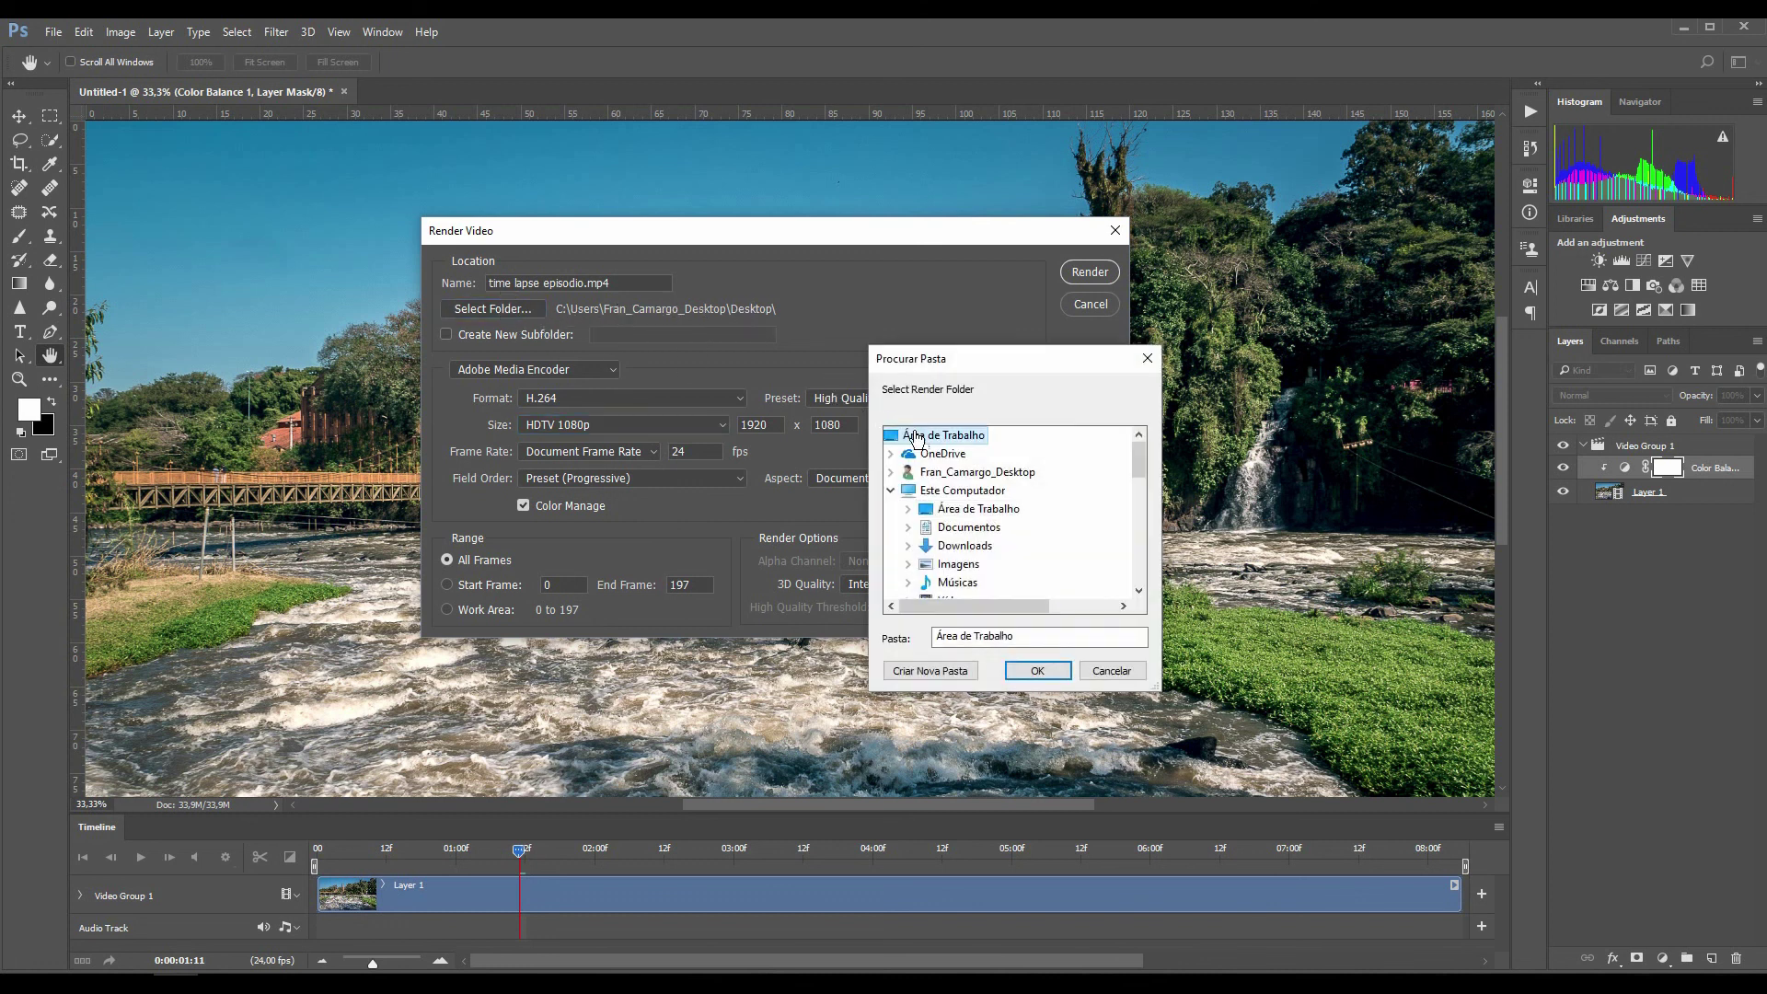
left_click(1014, 669)
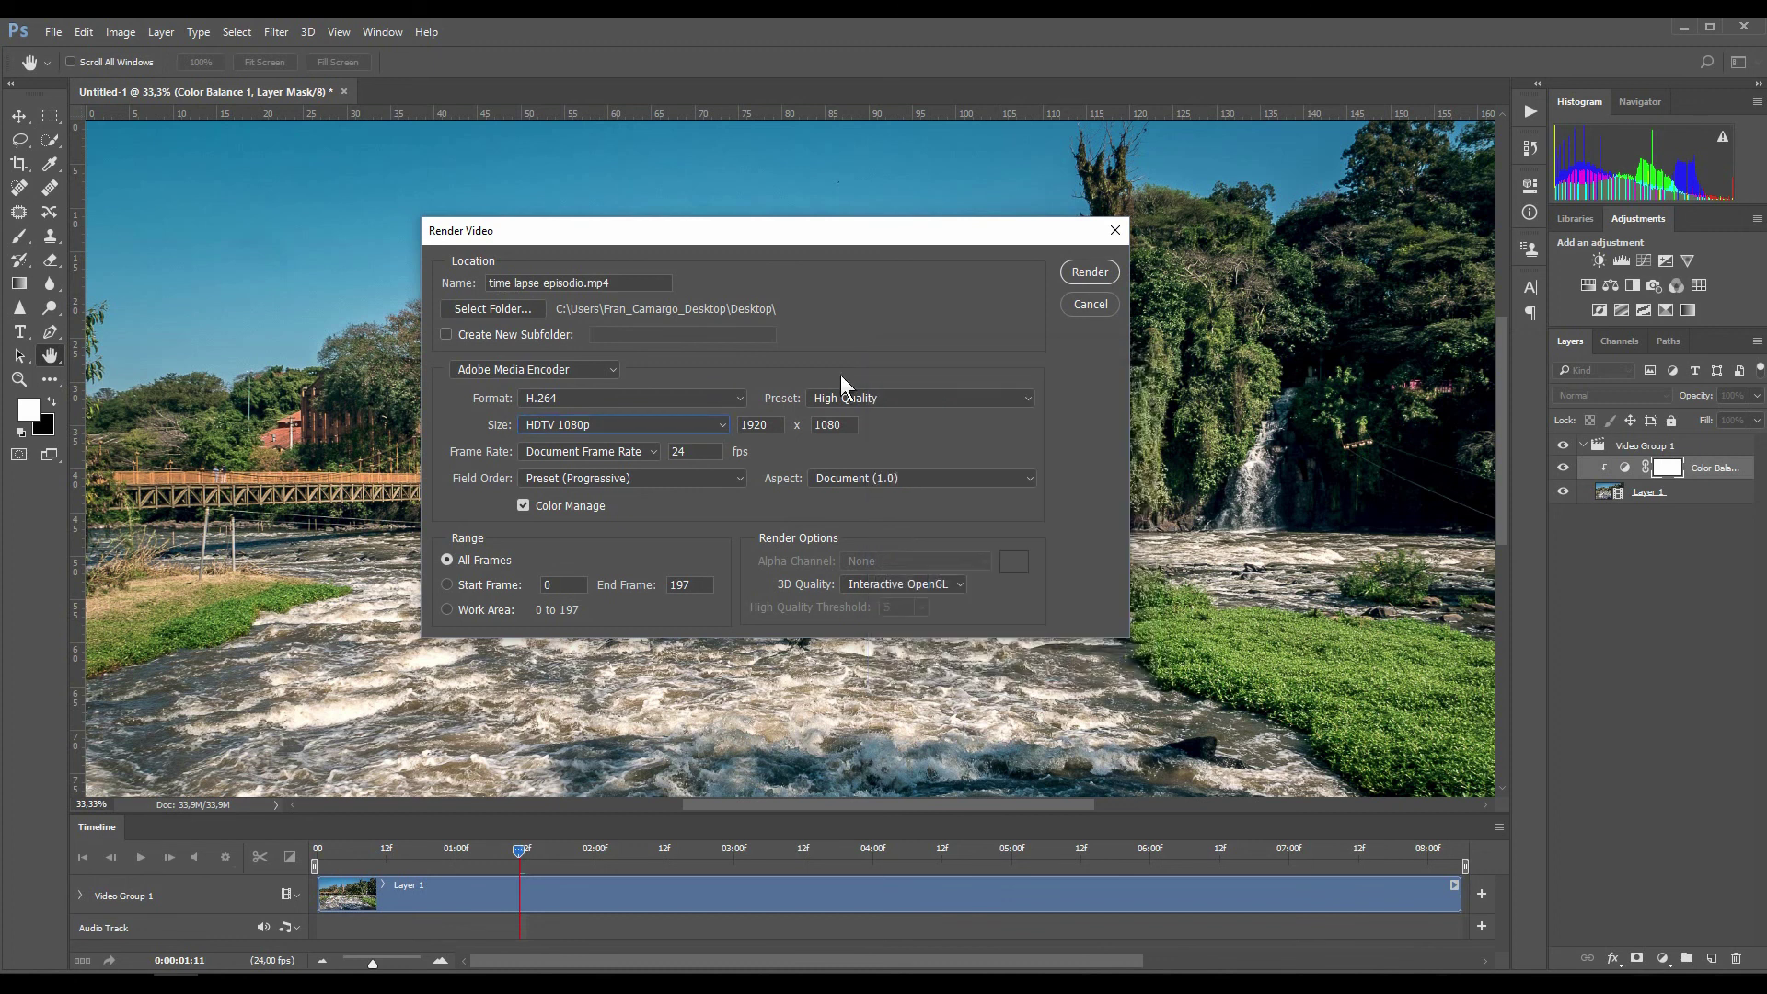
left_click(1087, 272)
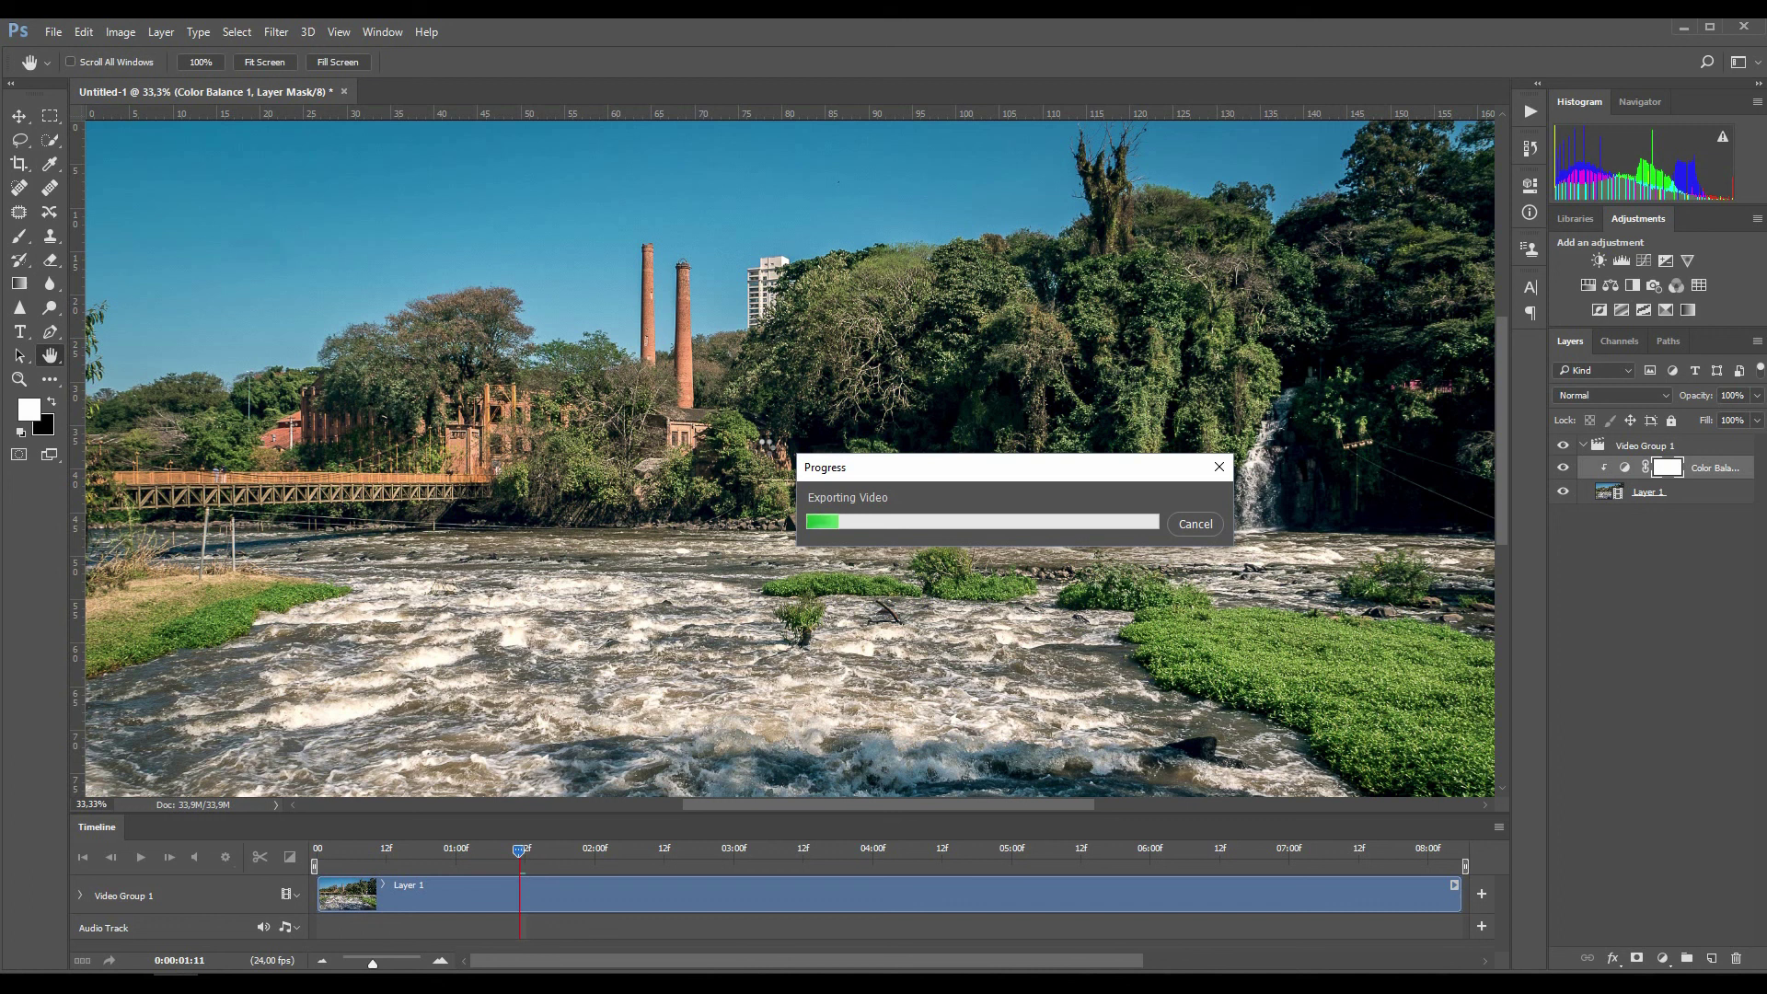
key("Escape")
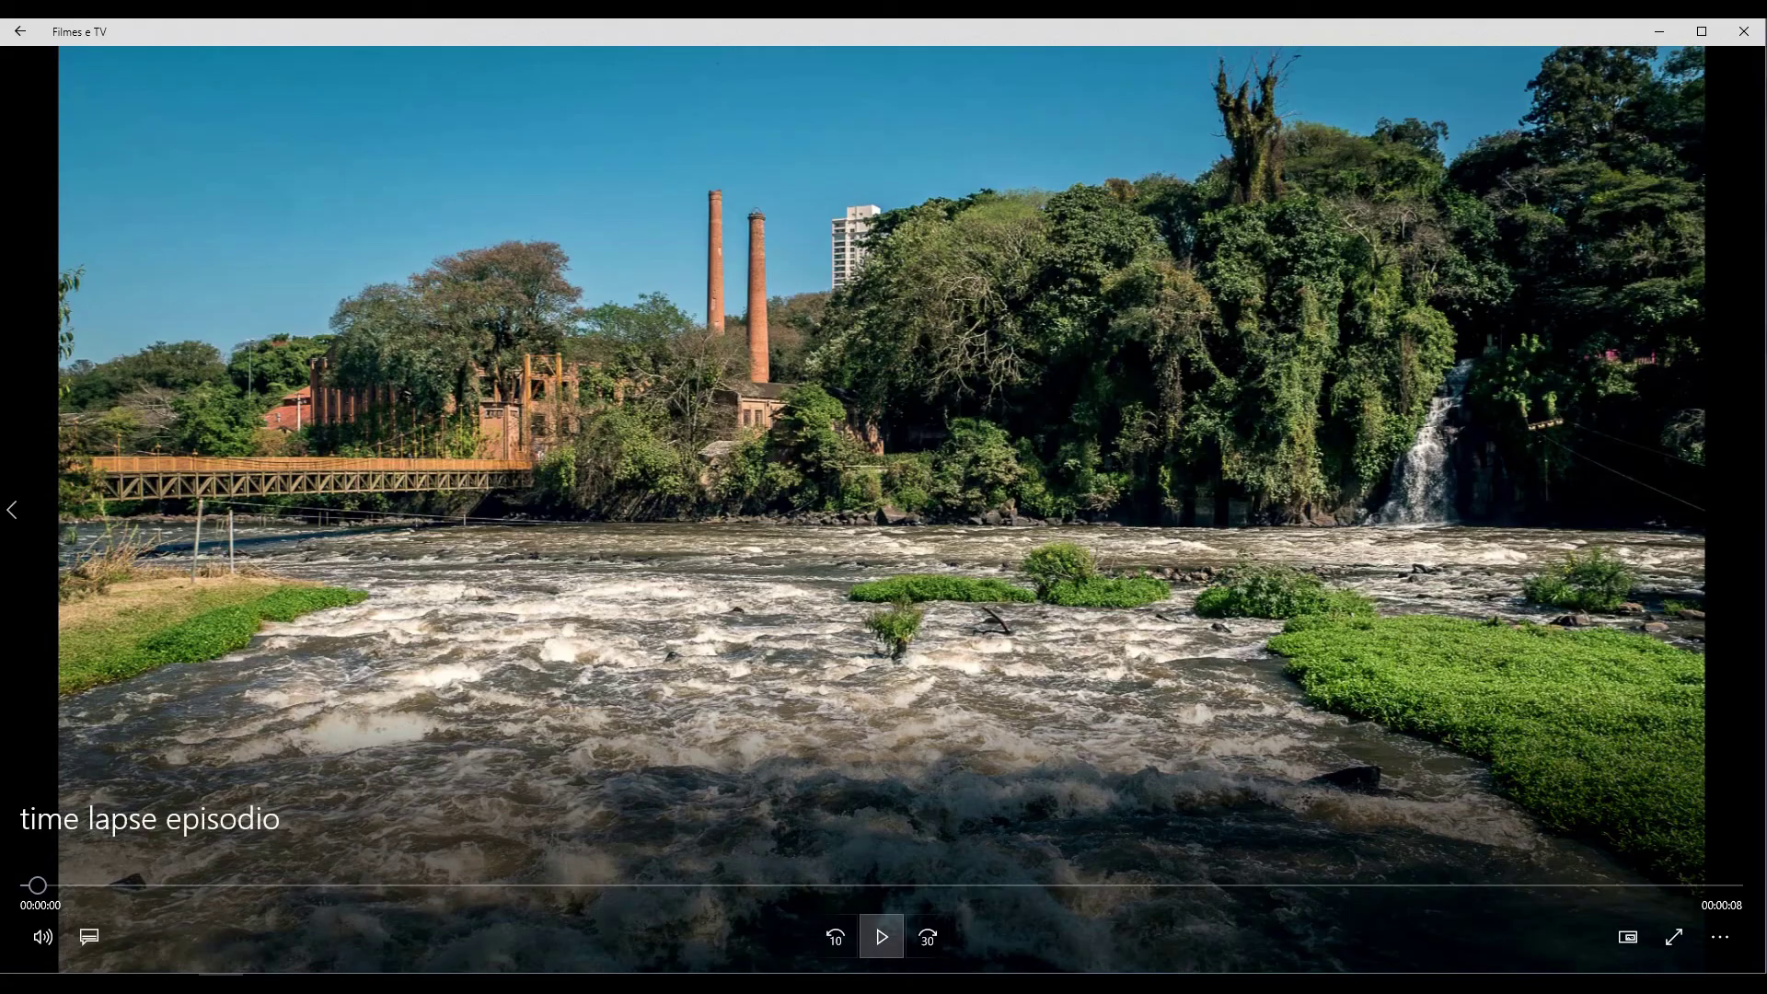
Play the rendered time lapse episodio video in Filmes e TV
left_click(881, 936)
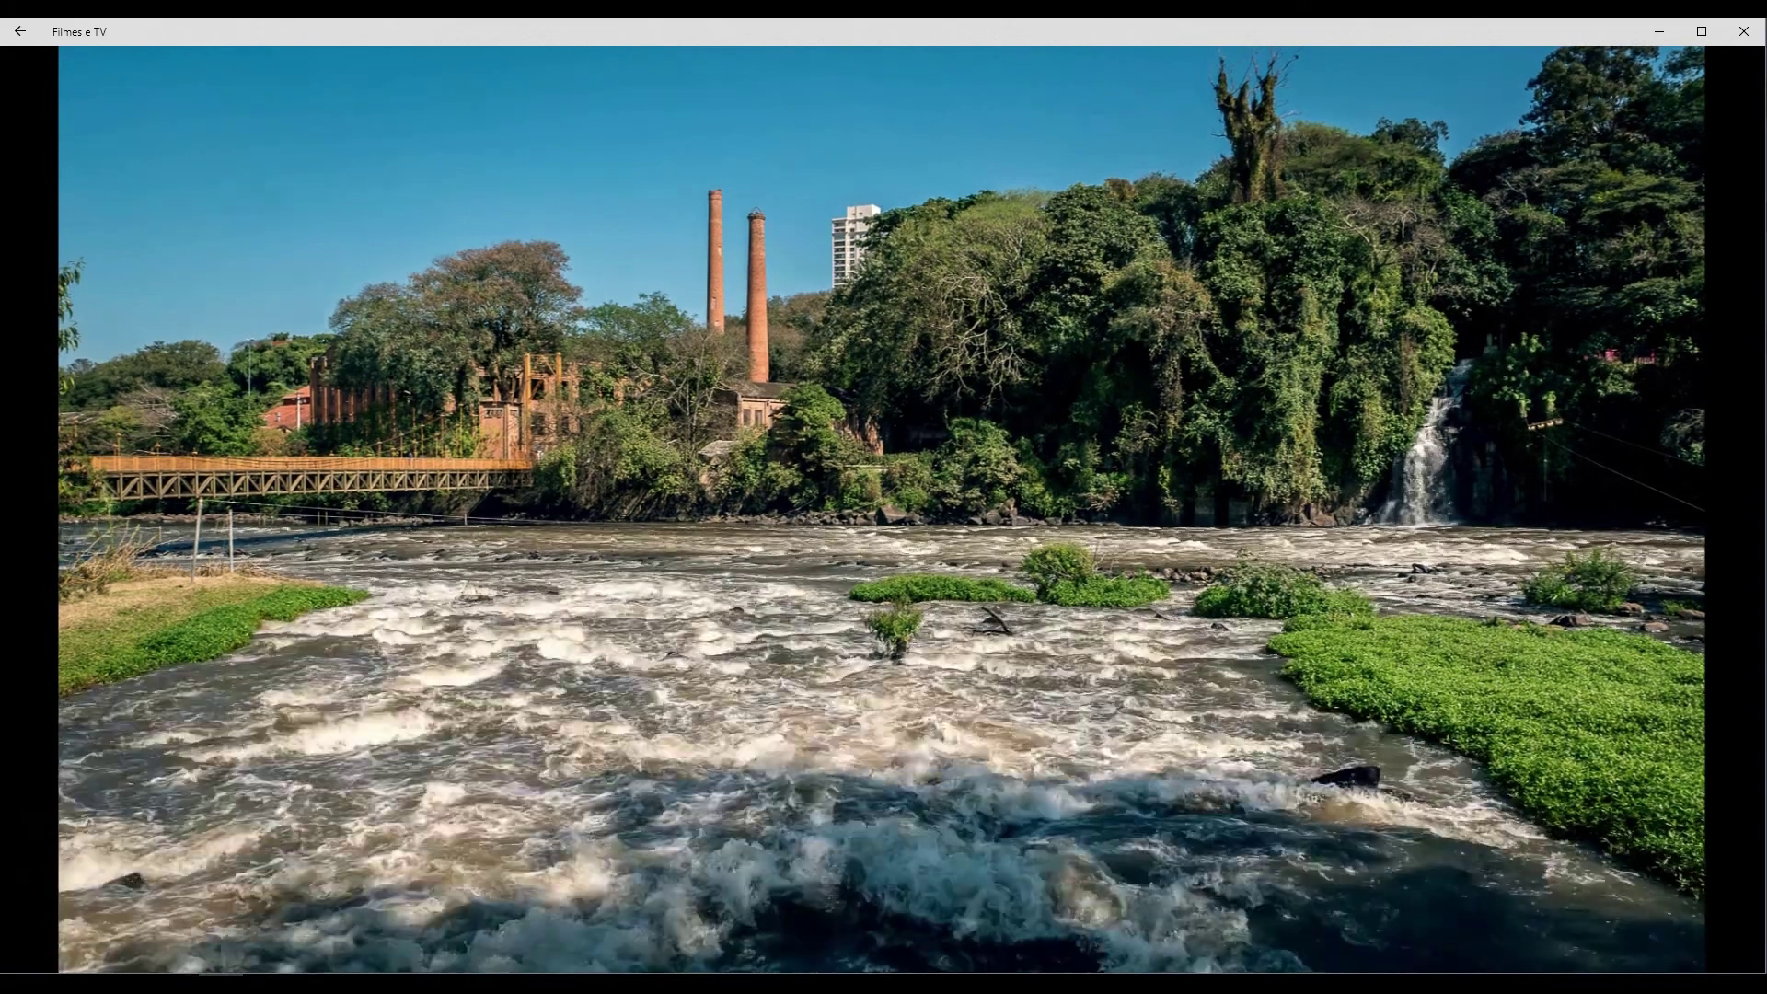